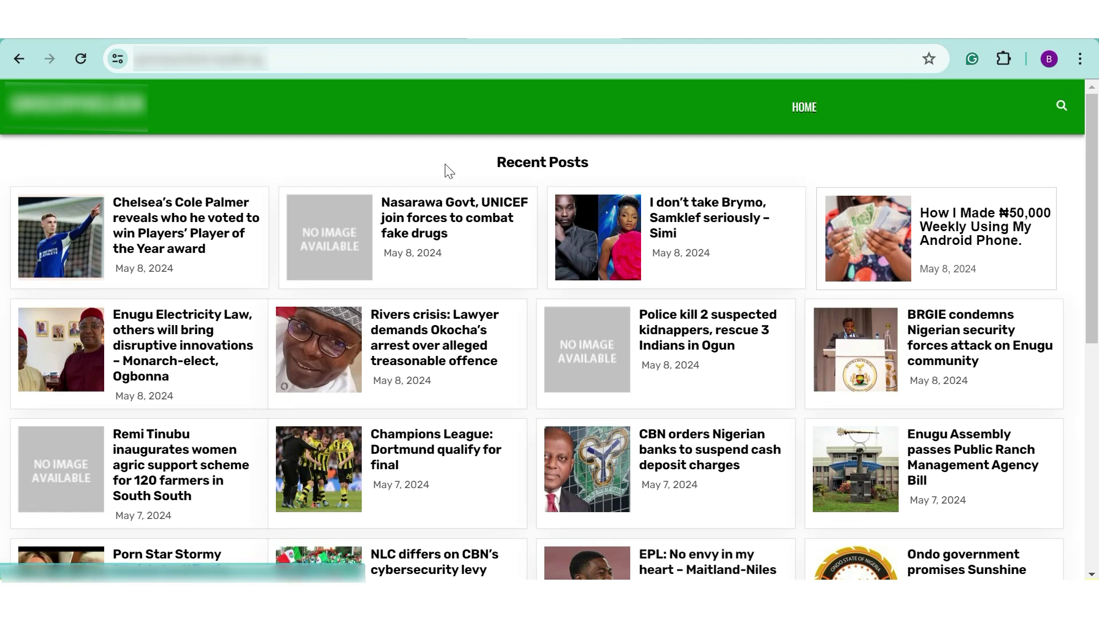
# Examine the article on high-paying Canada jobs with visa sponsorship, from its header ads down to the comment section
pyautogui.click(453, 354)
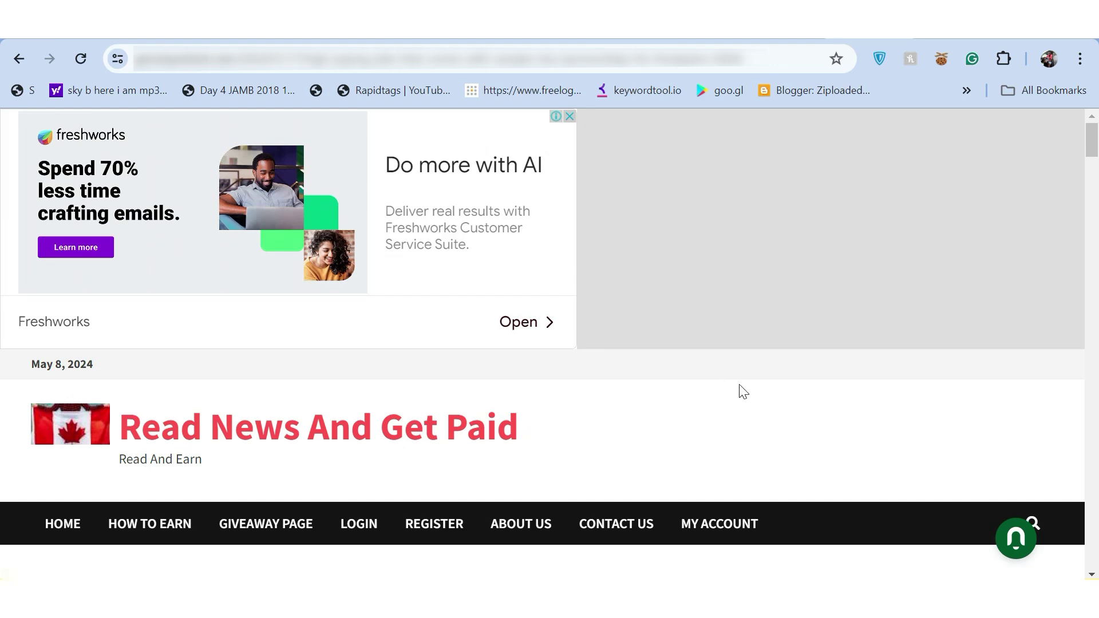
pyautogui.scroll(-6, 750, 398)
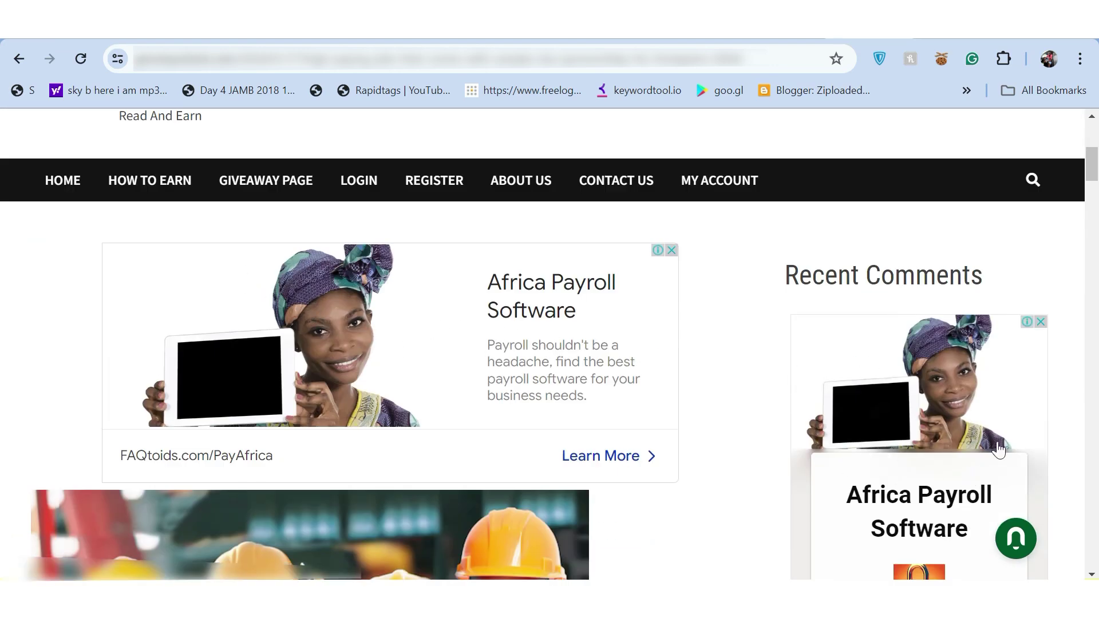
pyautogui.scroll(-7, 969, 444)
pyautogui.scroll(-6, 969, 445)
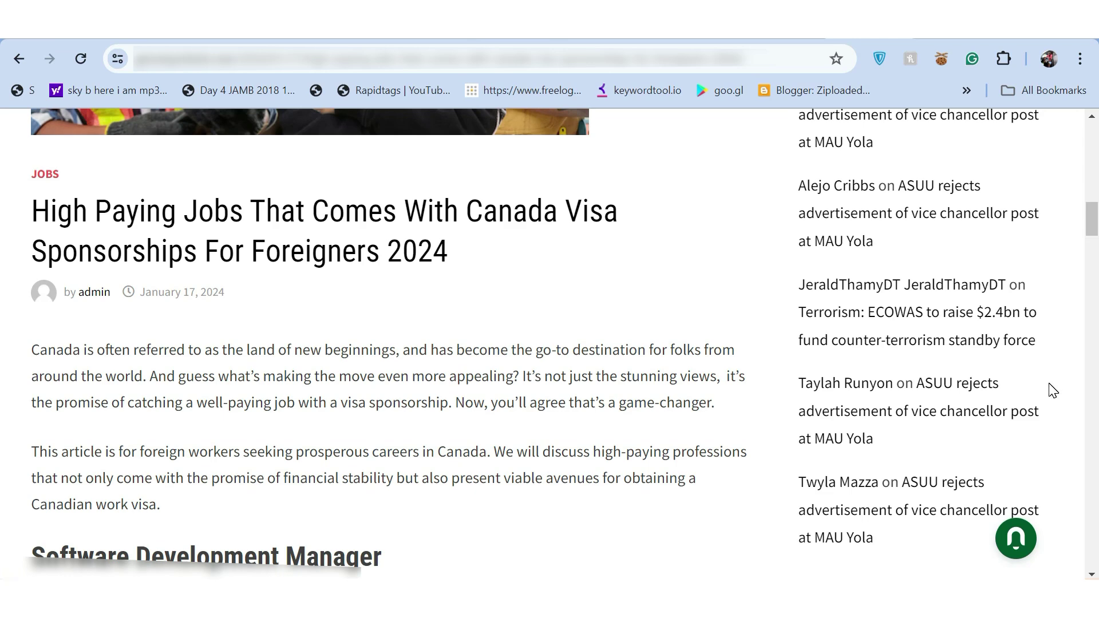
pyautogui.scroll(-10, 1057, 393)
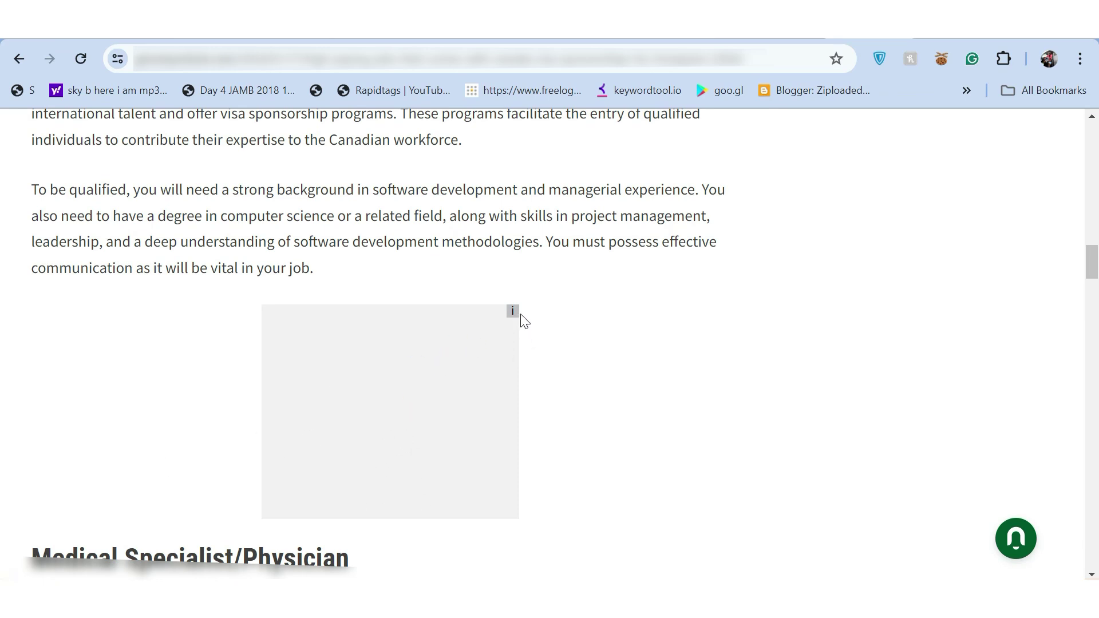
pyautogui.scroll(-20, 922, 373)
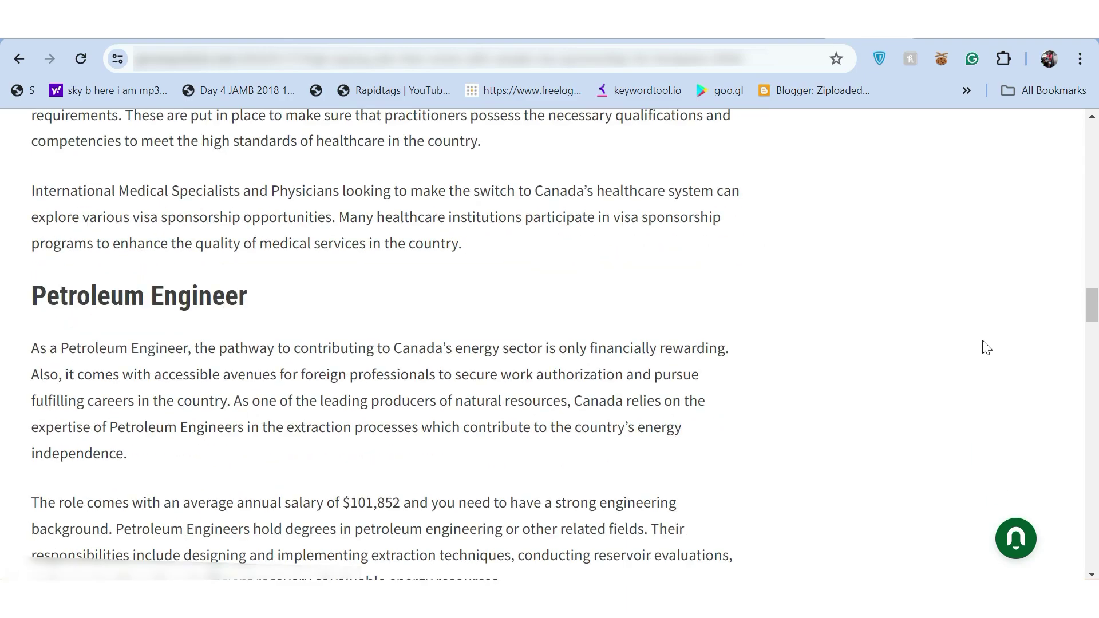
pyautogui.scroll(-20, 972, 346)
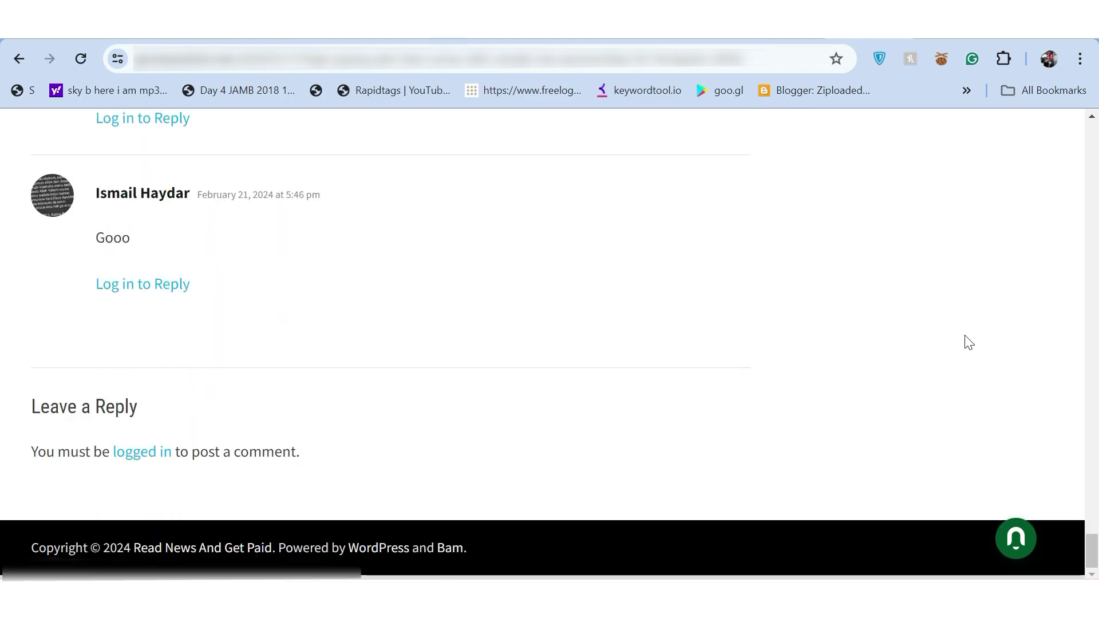
pyautogui.scroll(12, 971, 339)
pyautogui.scroll(20, 975, 335)
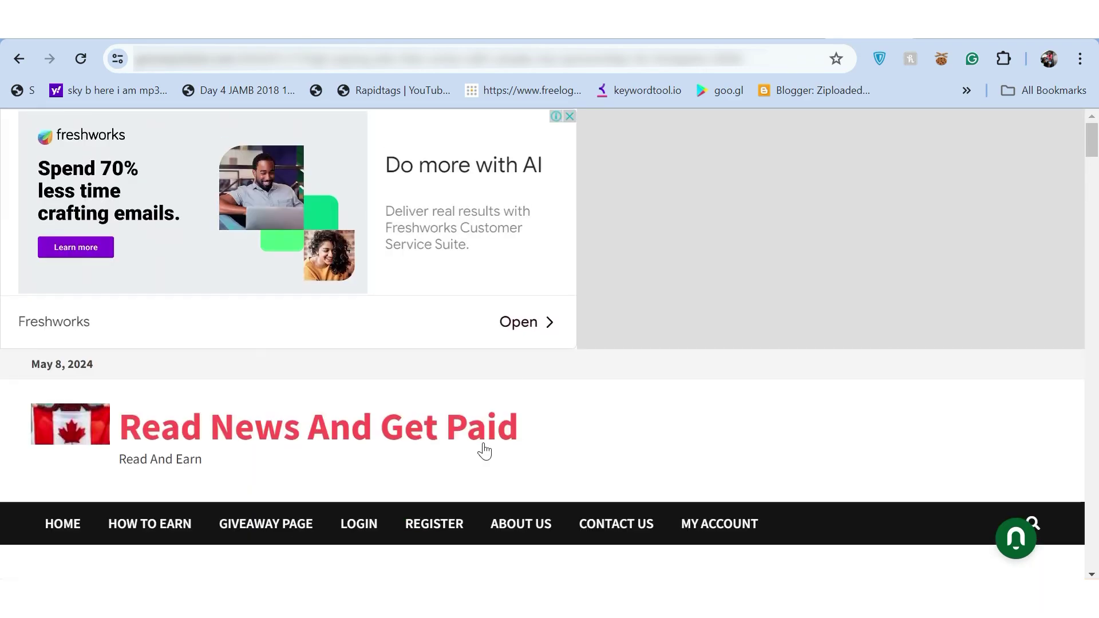
# Open the Read News And Get Paid homepage and dismiss the Manychat ad
pyautogui.click(509, 424)
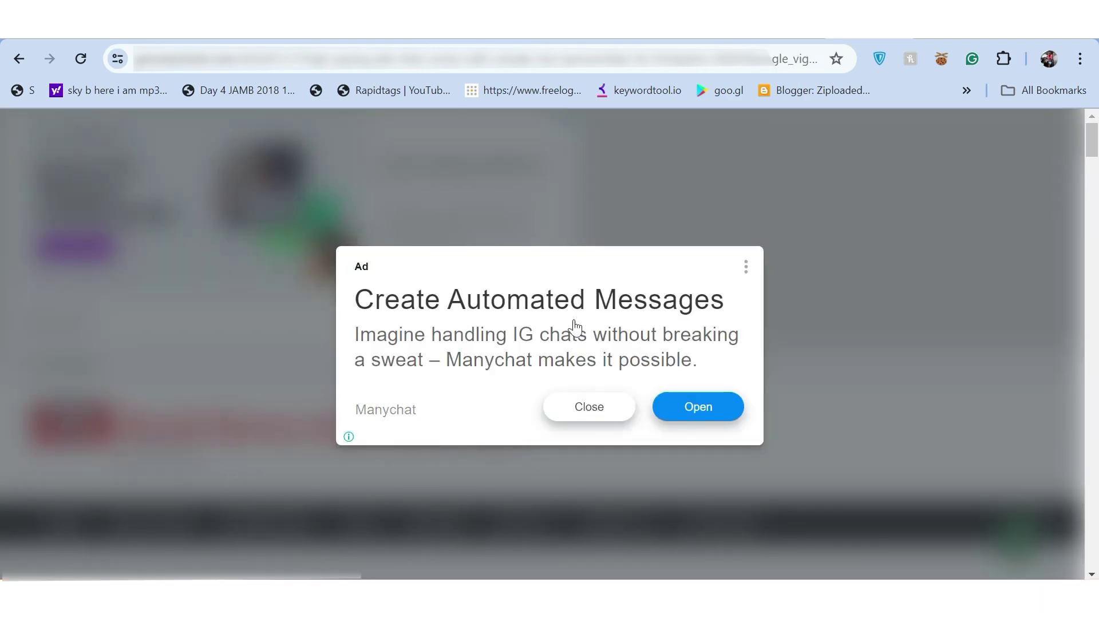
pyautogui.click(581, 407)
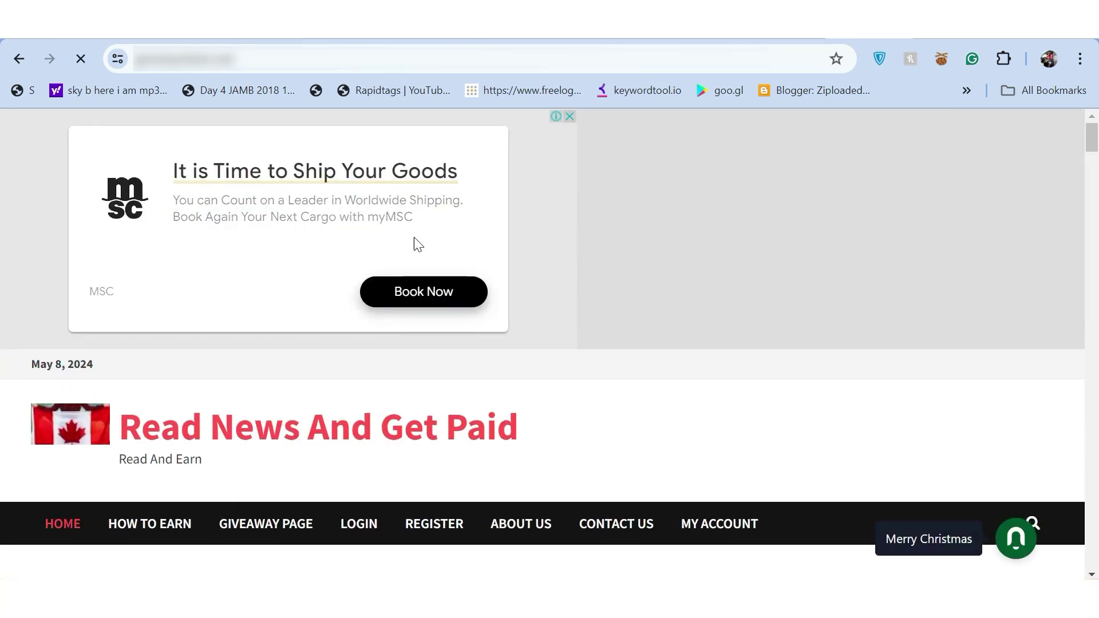
# Review the first posts on the homepage, including the ads and recent comments around them
pyautogui.scroll(-10, 916, 358)
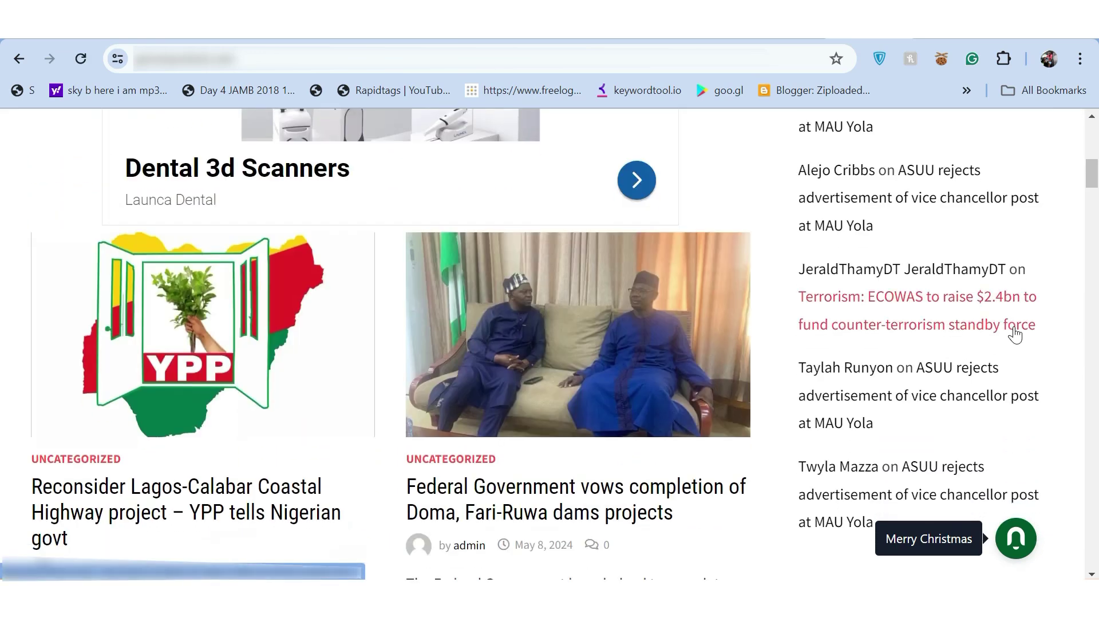
pyautogui.scroll(3, 652, 194)
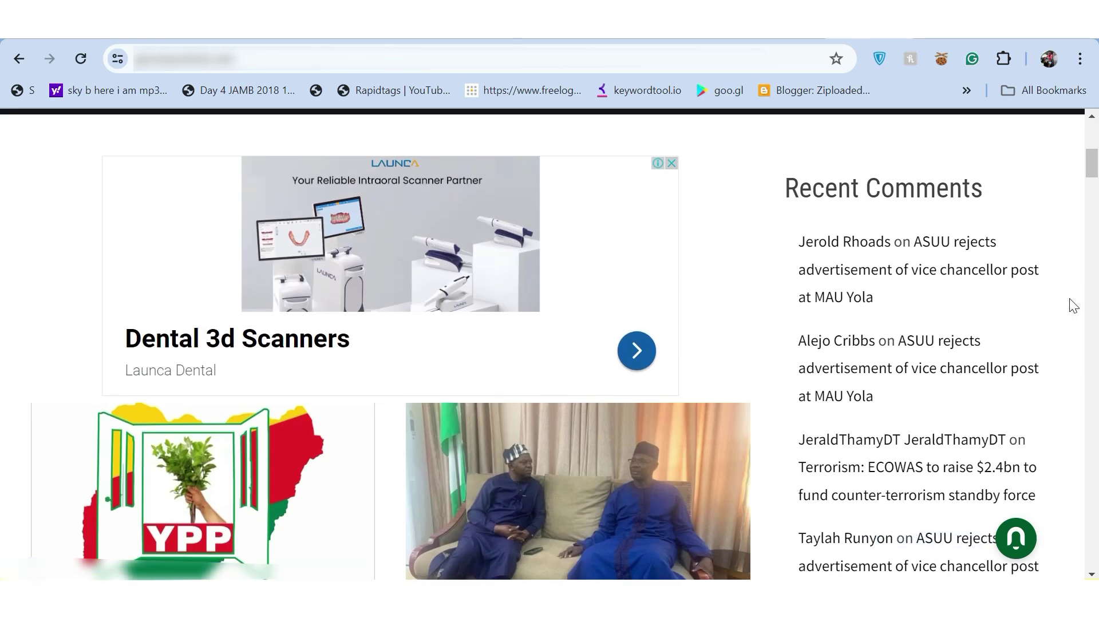
pyautogui.scroll(-5, 1074, 306)
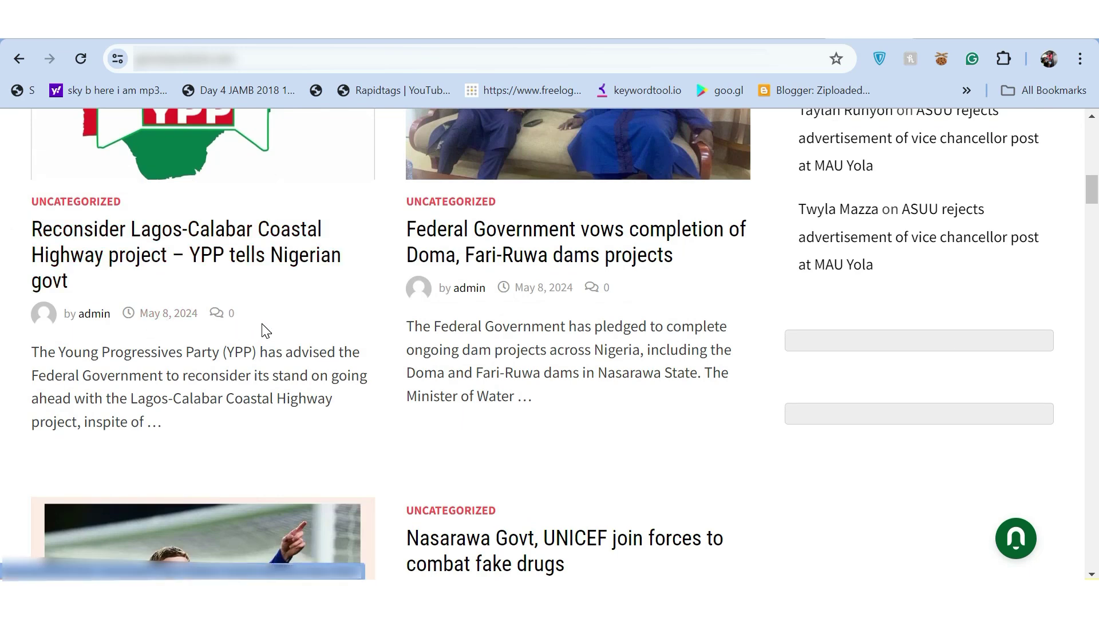
pyautogui.scroll(-9, 523, 298)
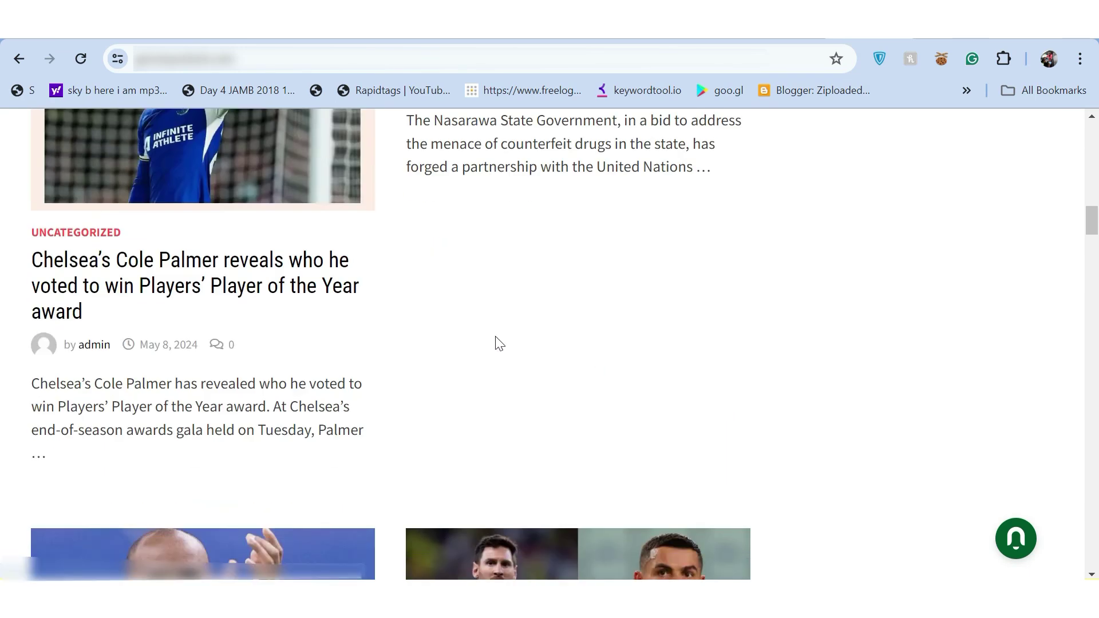
pyautogui.scroll(10, 180, 346)
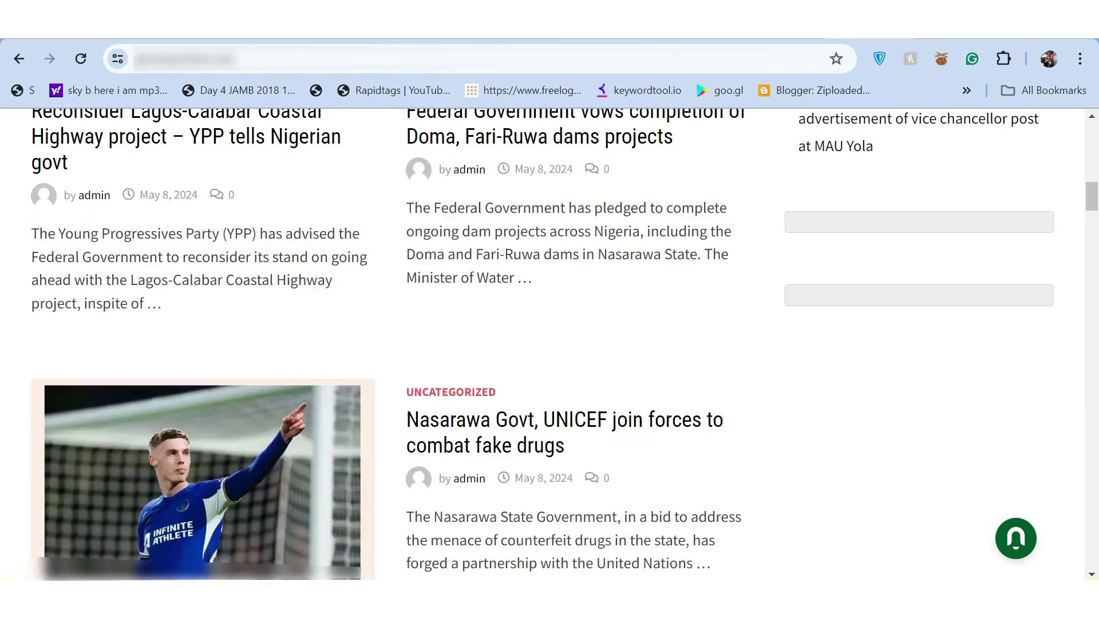
pyautogui.scroll(-2, 358, 438)
pyautogui.scroll(2, 473, 412)
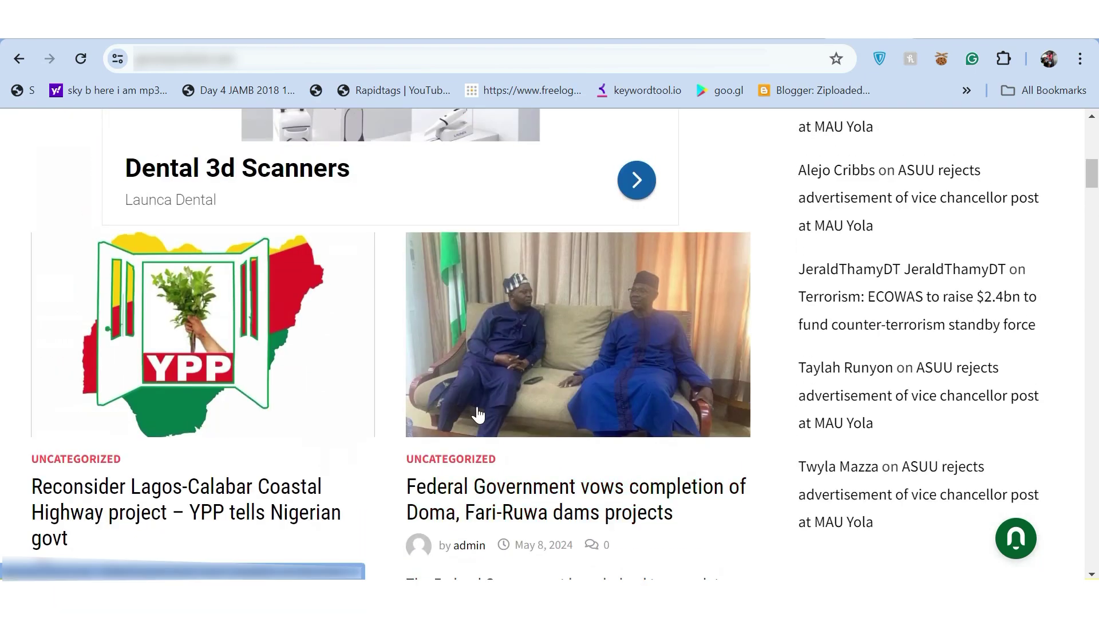
pyautogui.scroll(-5, 549, 470)
pyautogui.scroll(-5, 547, 468)
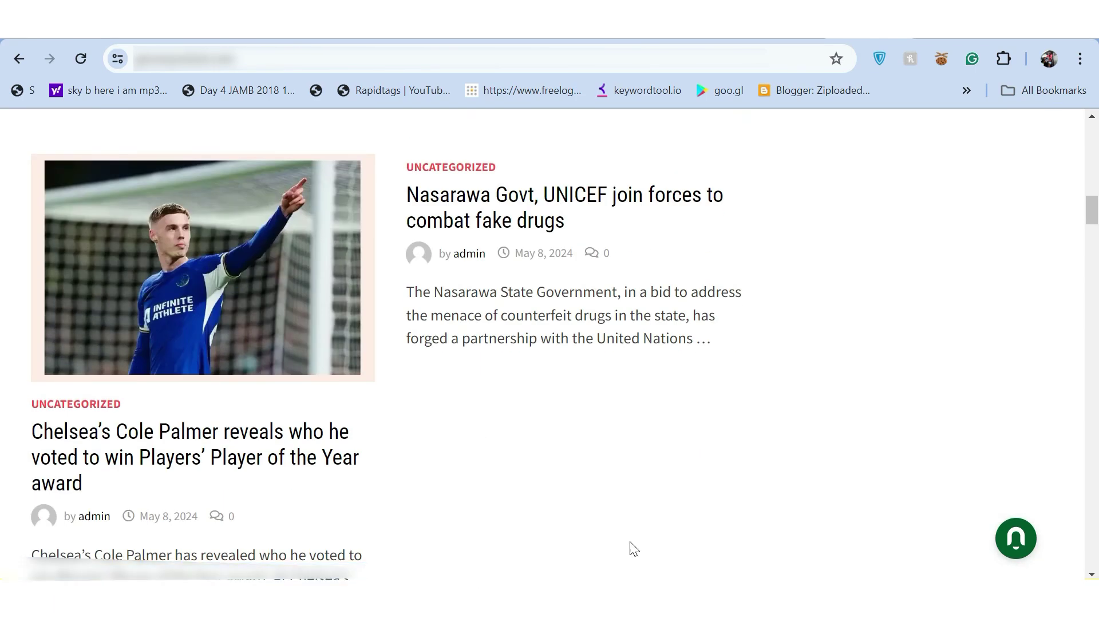
# Compare the recent posts on the green-header news site with the posts on the Read News And Get Paid homepage
pyautogui.hotkey('alt', 'Tab')
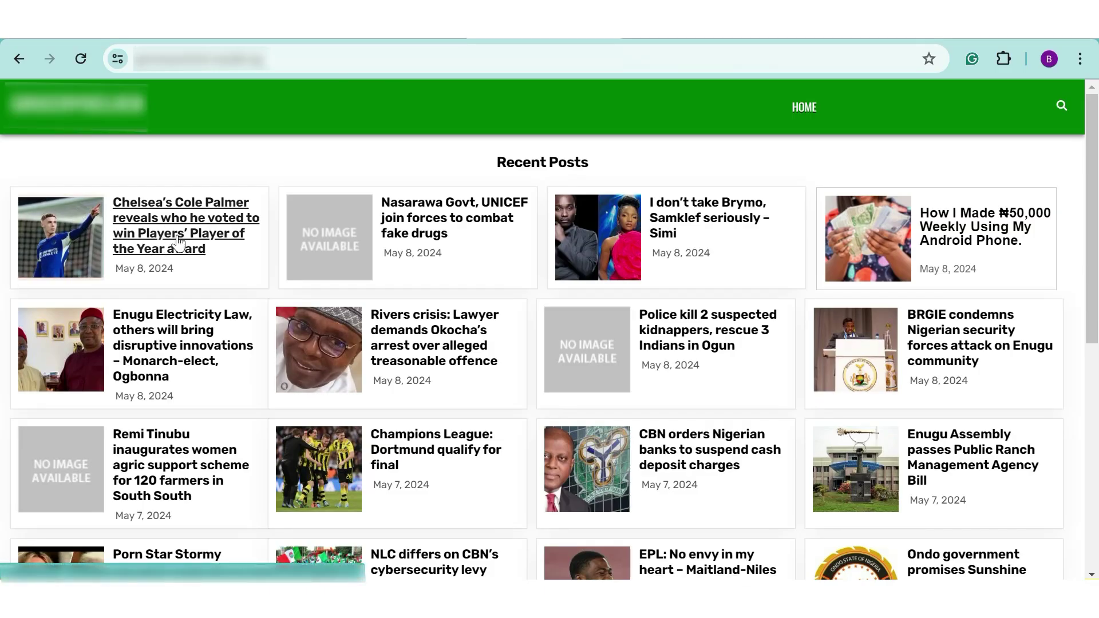
pyautogui.hotkey('alt', 'Tab')
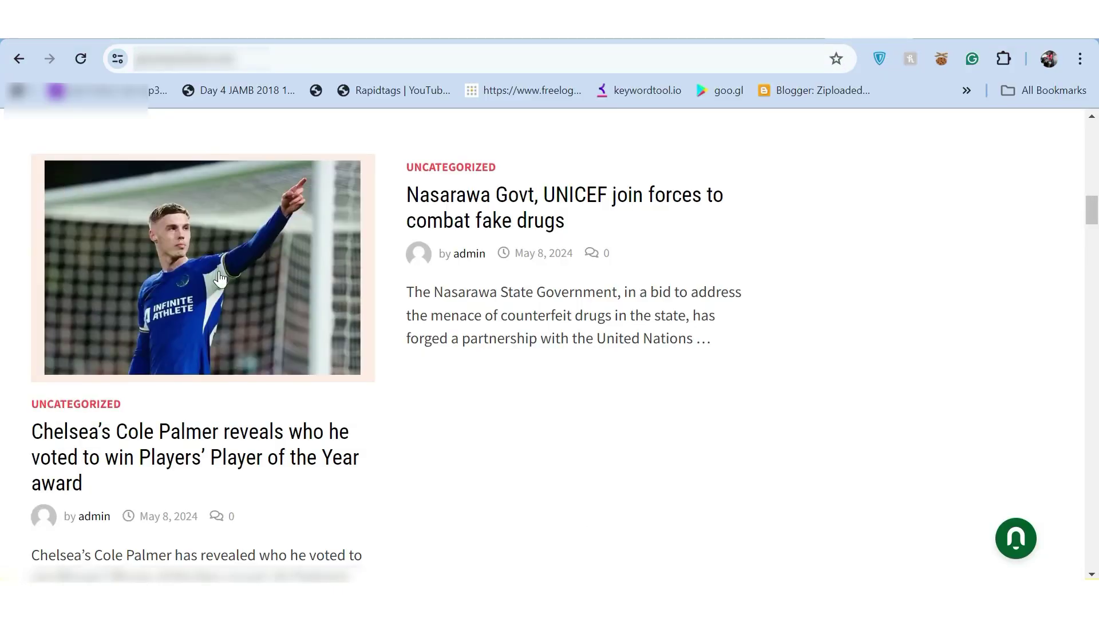
pyautogui.scroll(1, 673, 508)
pyautogui.scroll(-1, 726, 577)
pyautogui.hotkey('alt', 'Tab')
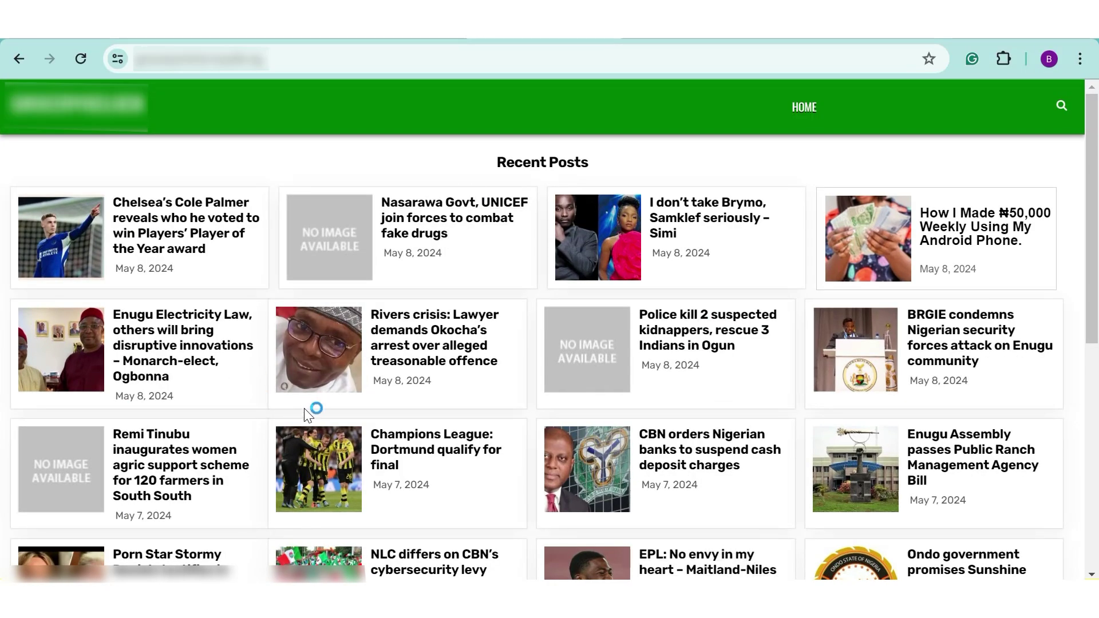
pyautogui.scroll(-1, 694, 579)
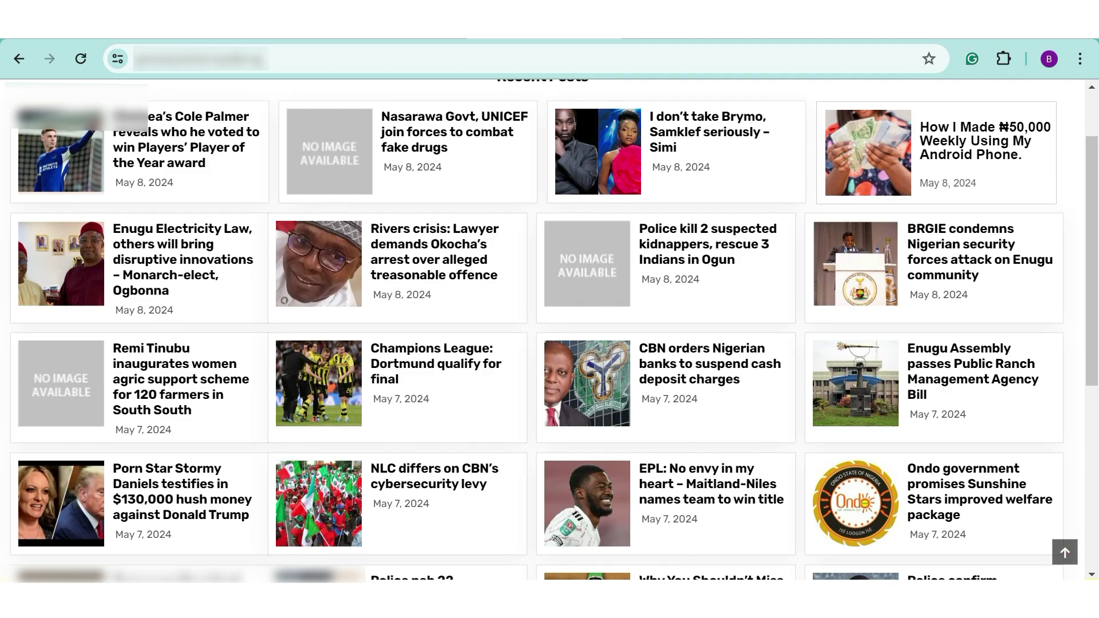
pyautogui.hotkey('alt', 'Tab')
pyautogui.scroll(1, 564, 520)
# Examine the remaining homepage posts down to the page-number links and footer, and look back over the last entries
pyautogui.scroll(-5, 290, 300)
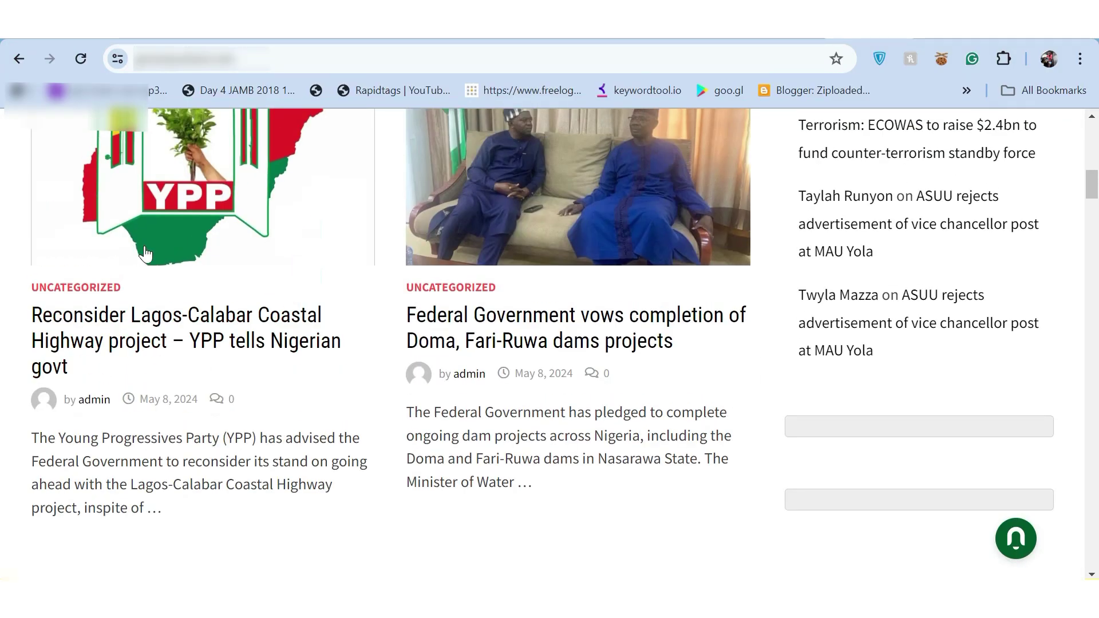
pyautogui.scroll(-4, 481, 257)
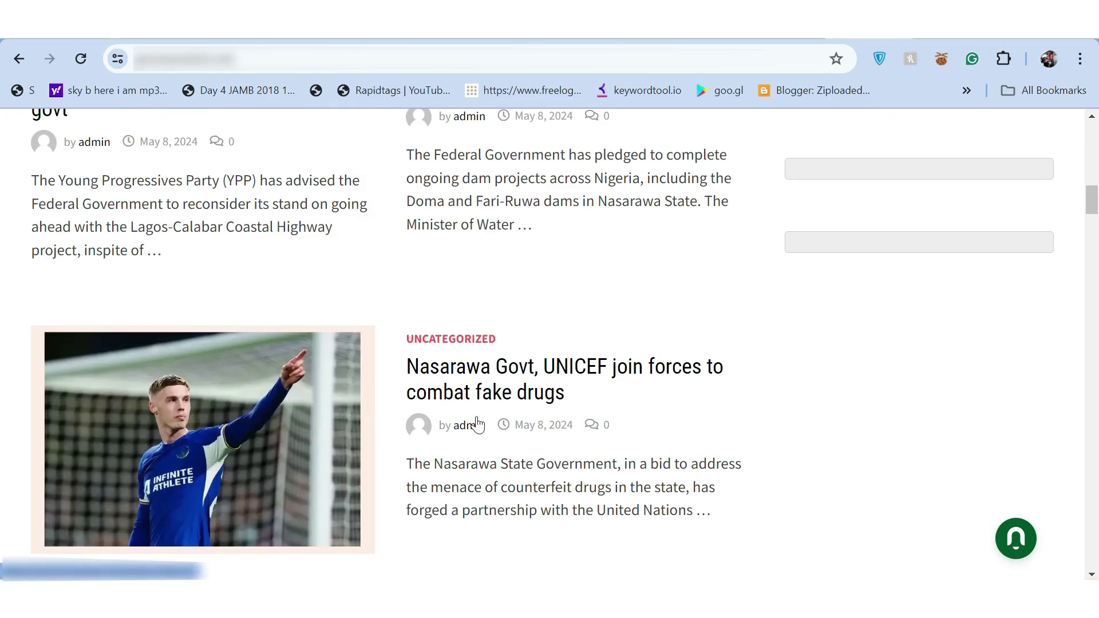
pyautogui.scroll(-12, 478, 425)
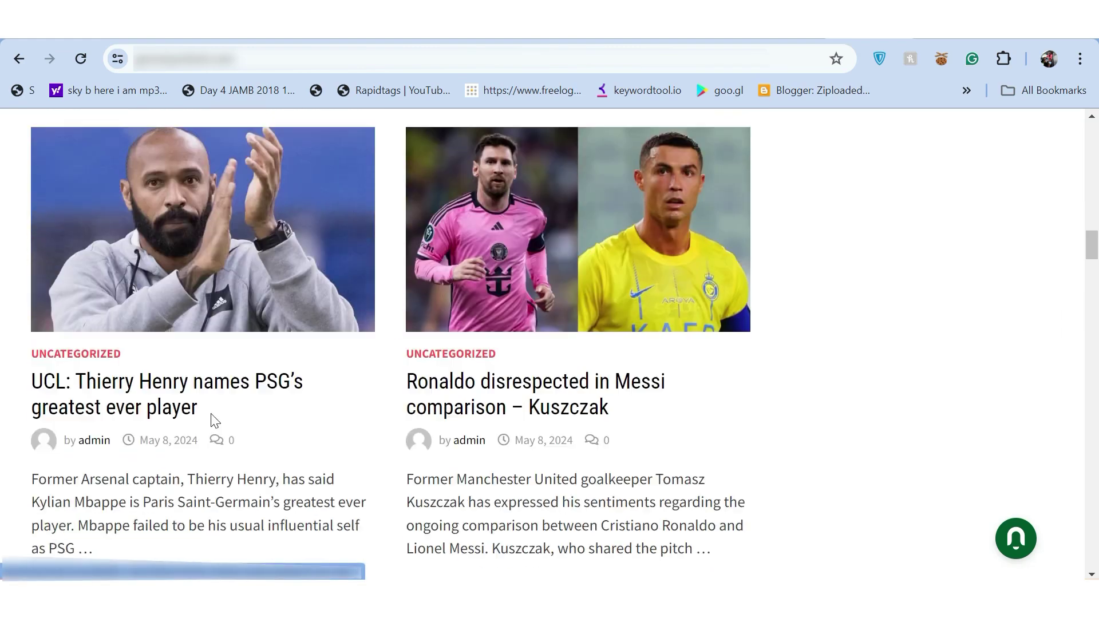
pyautogui.scroll(-2, 215, 421)
pyautogui.scroll(-7, 458, 372)
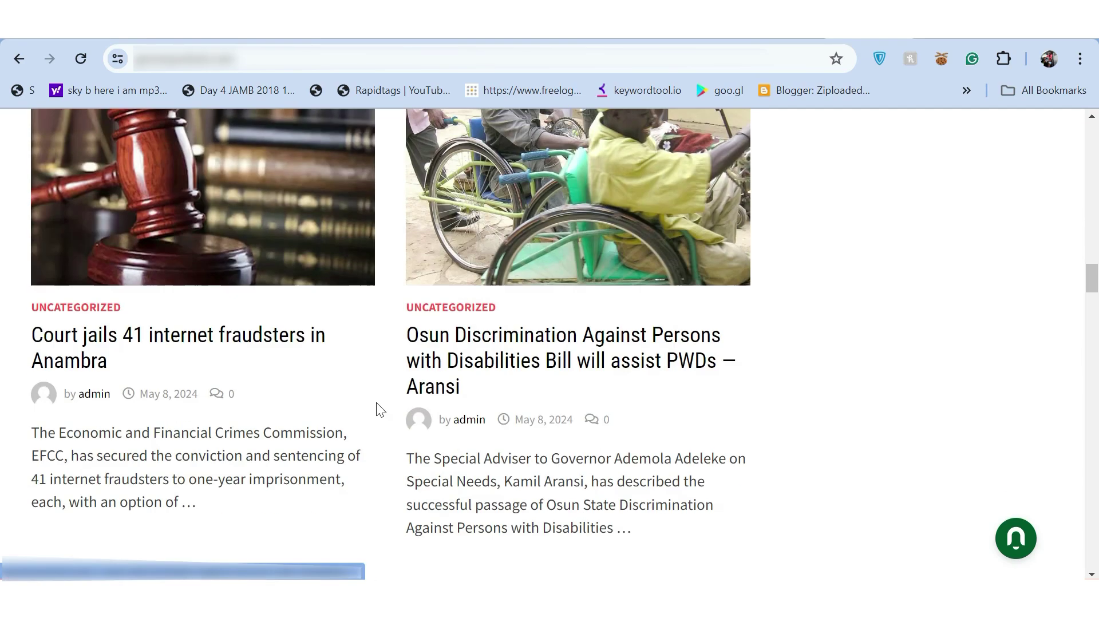
pyautogui.scroll(-8, 422, 388)
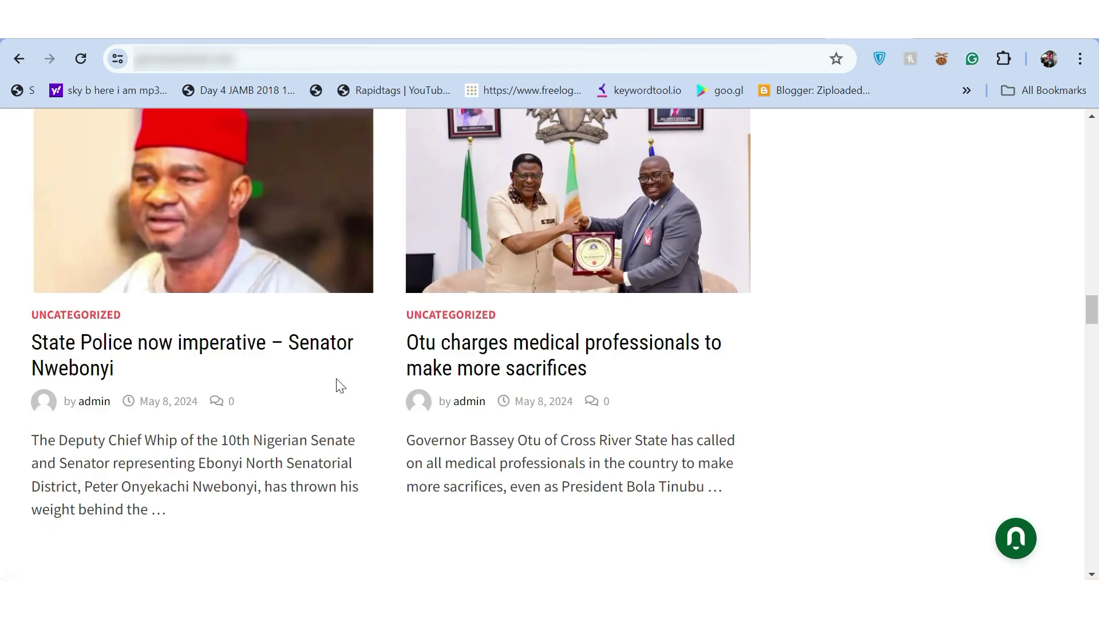
pyautogui.scroll(-12, 608, 321)
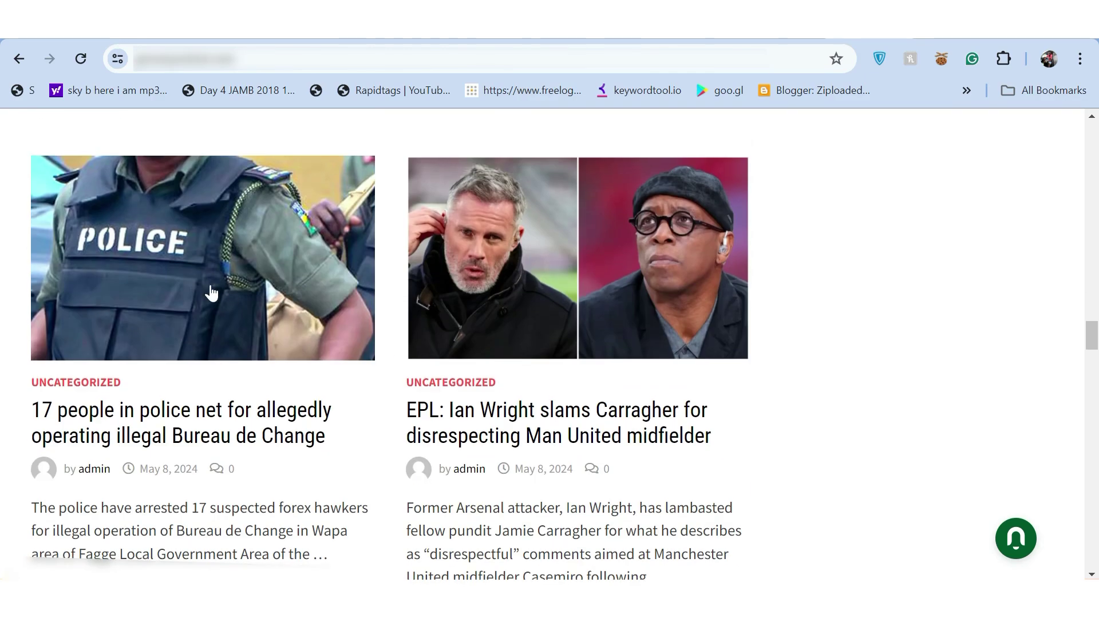
pyautogui.scroll(-9, 405, 269)
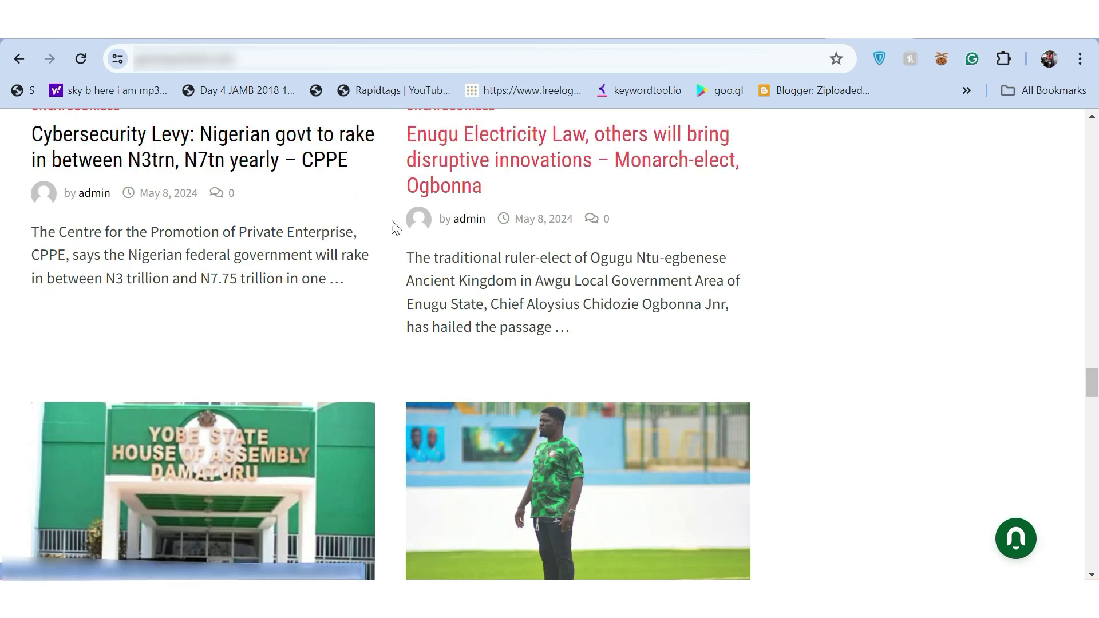
pyautogui.scroll(-6, 307, 288)
pyautogui.scroll(-11, 444, 356)
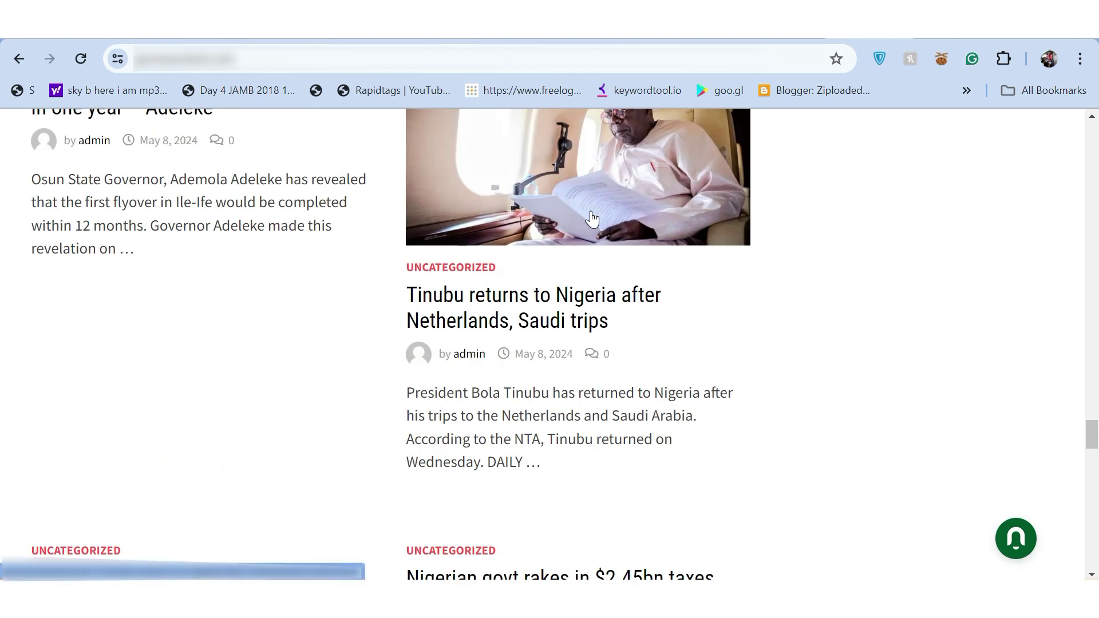
pyautogui.scroll(-7, 591, 216)
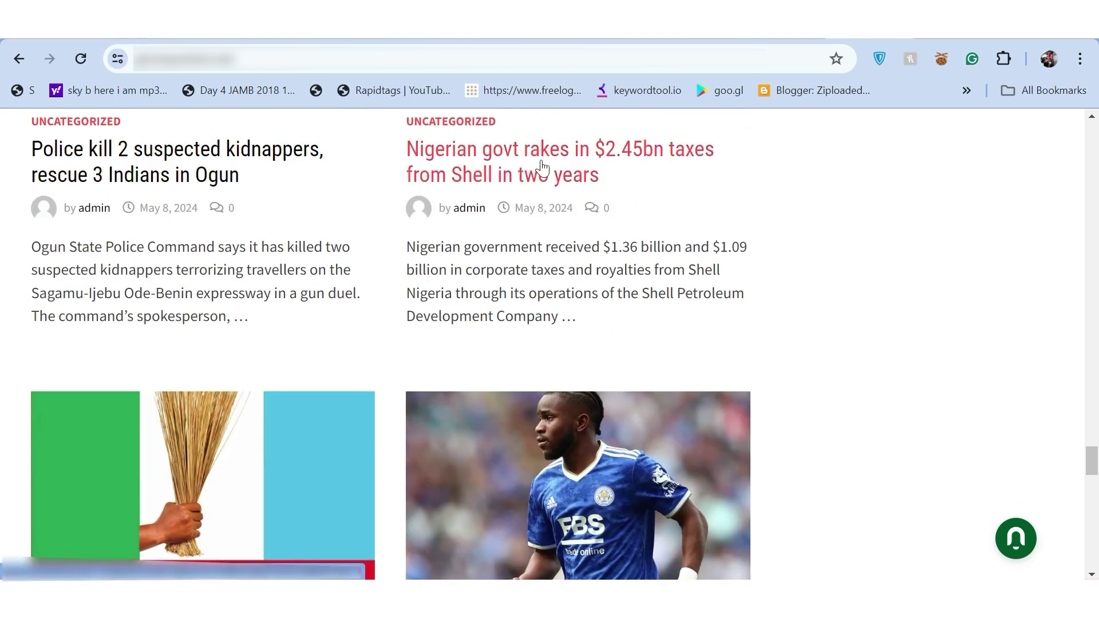
pyautogui.scroll(-6, 560, 179)
pyautogui.scroll(-10, 231, 263)
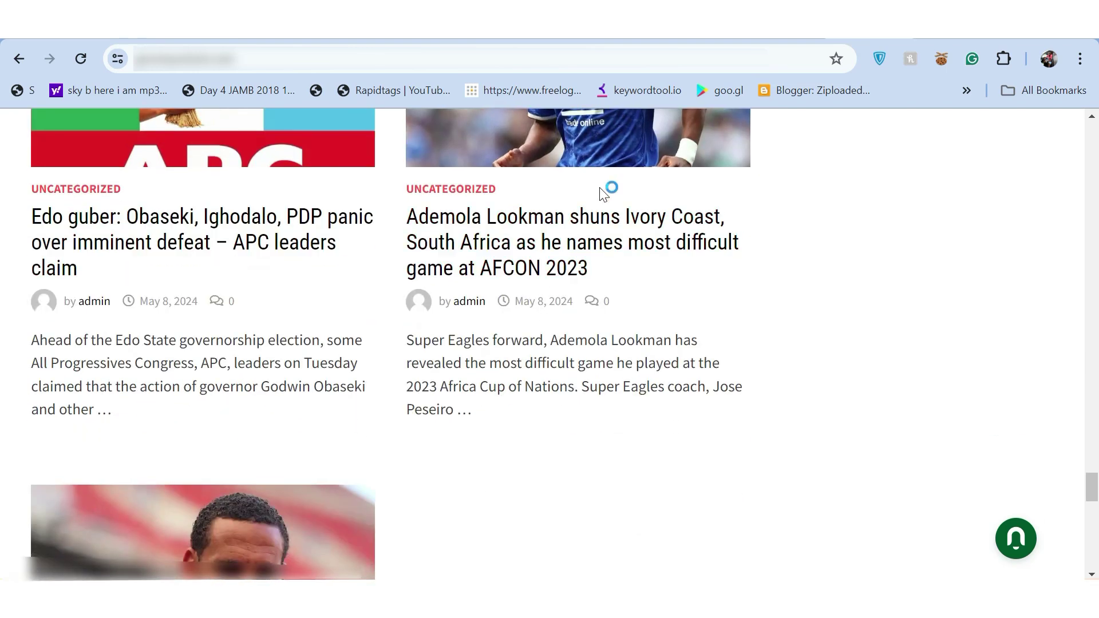
pyautogui.scroll(-6, 195, 263)
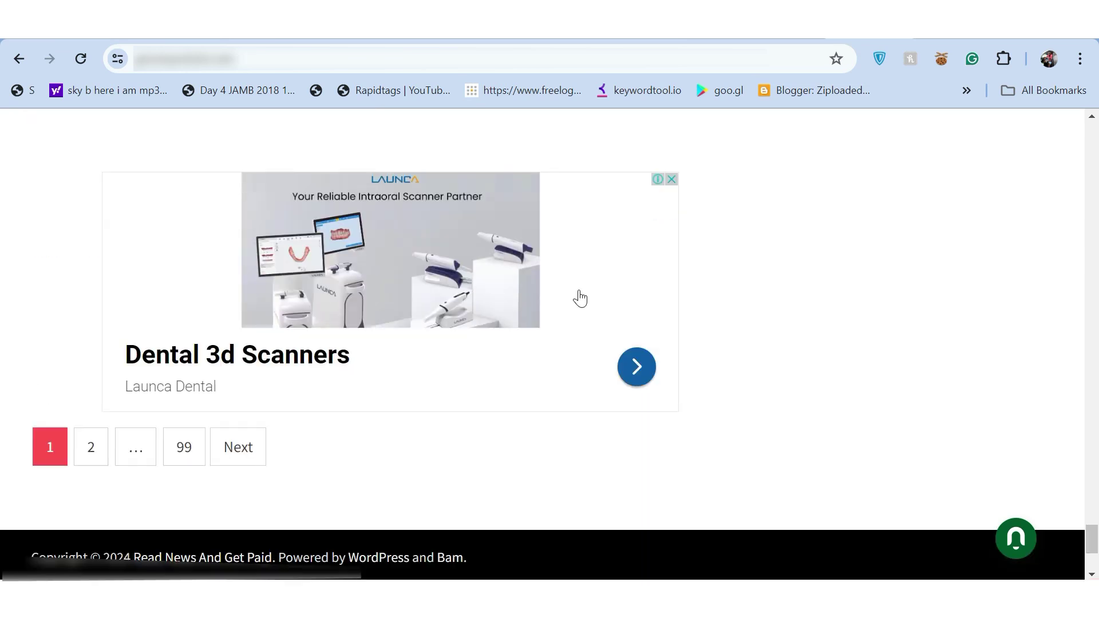
pyautogui.scroll(3, 911, 326)
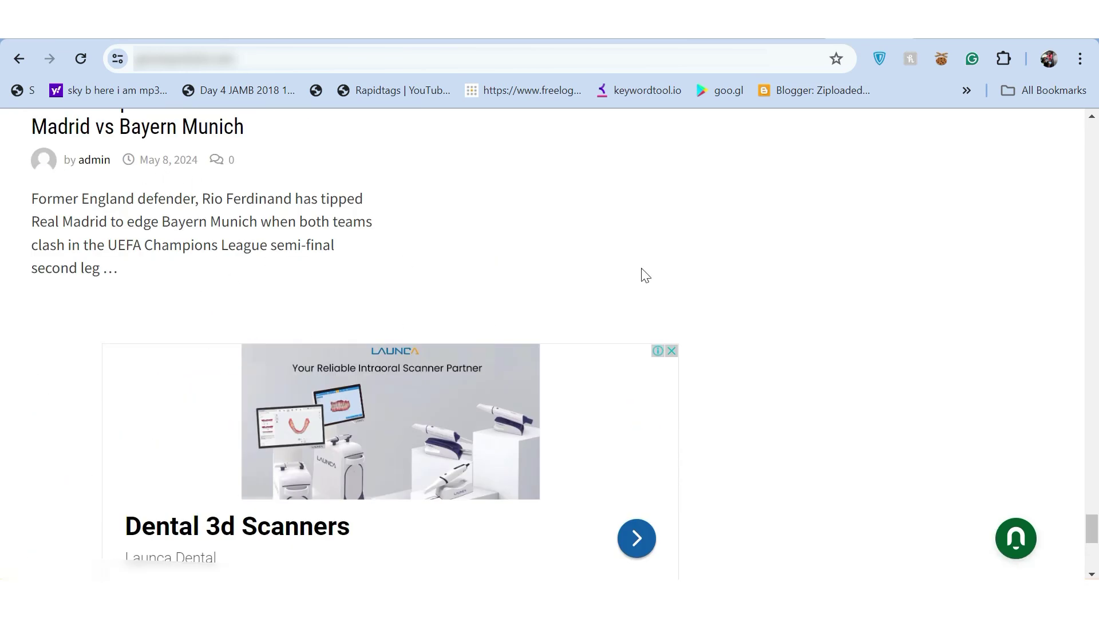
pyautogui.scroll(10, 935, 243)
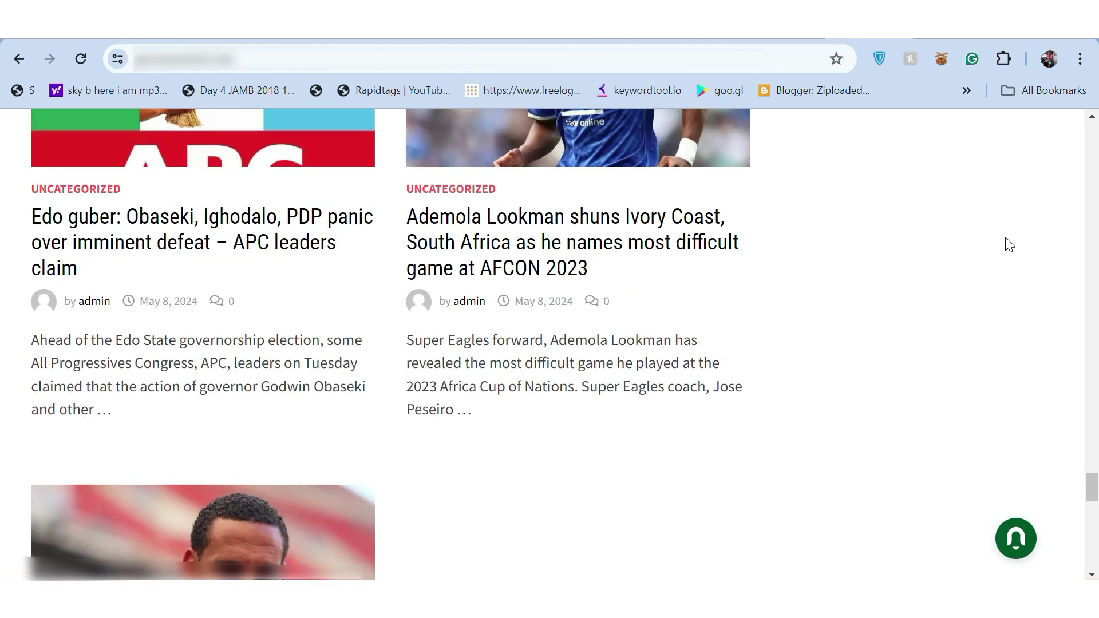
pyautogui.scroll(3, 994, 218)
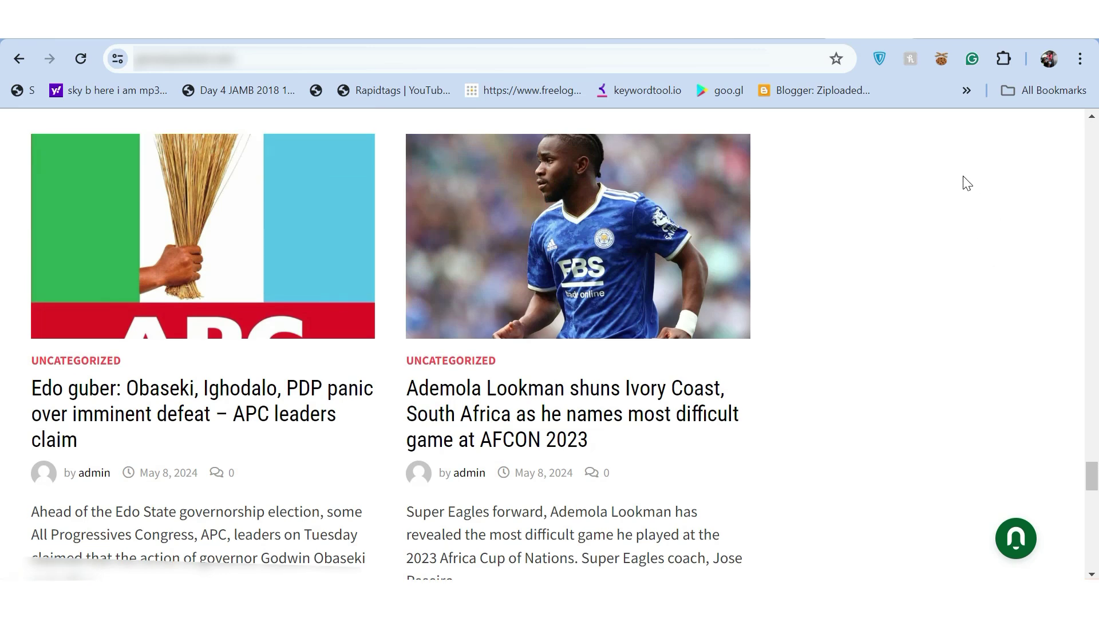
pyautogui.scroll(3, 927, 167)
pyautogui.scroll(3, 922, 171)
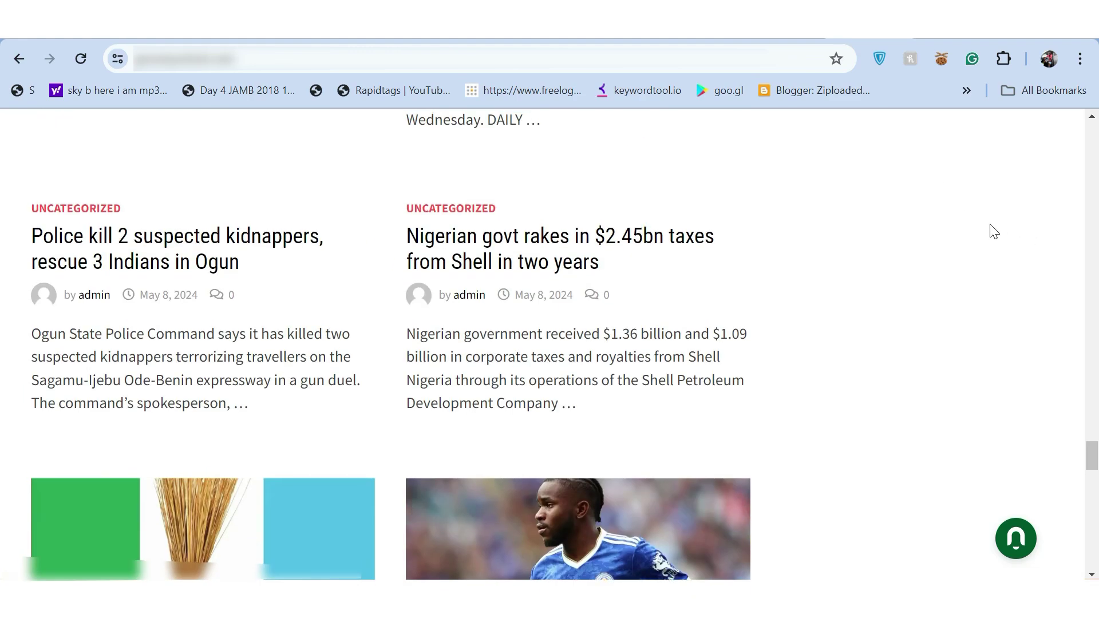
# Look back through the earlier homepage posts, moving toward the start of the list
pyautogui.scroll(20, 996, 229)
pyautogui.scroll(20, 1070, 180)
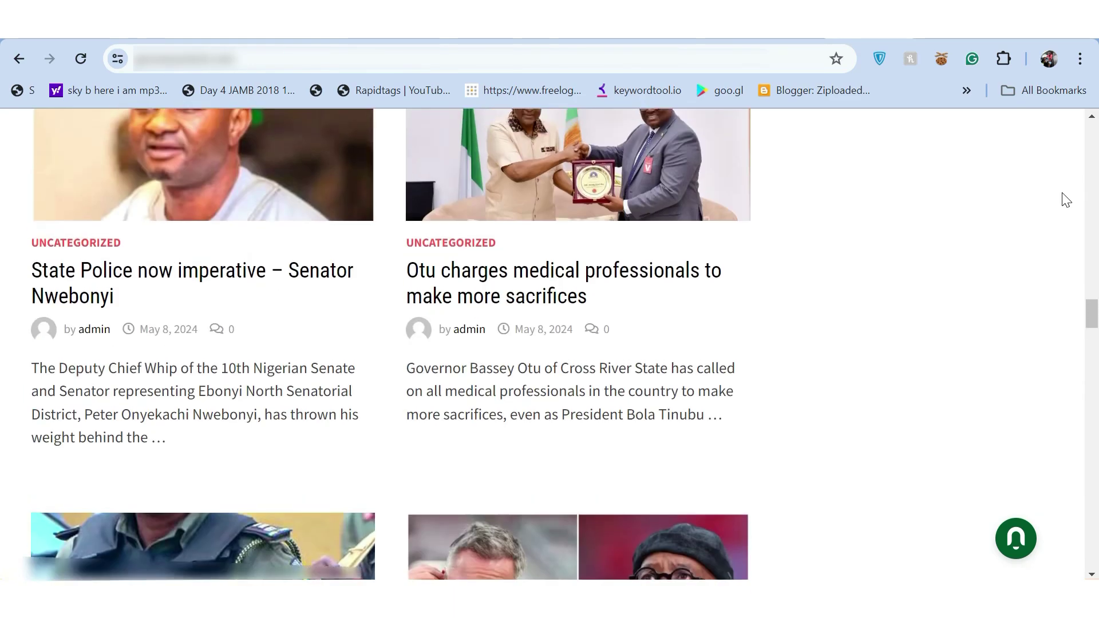
pyautogui.scroll(15, 1069, 192)
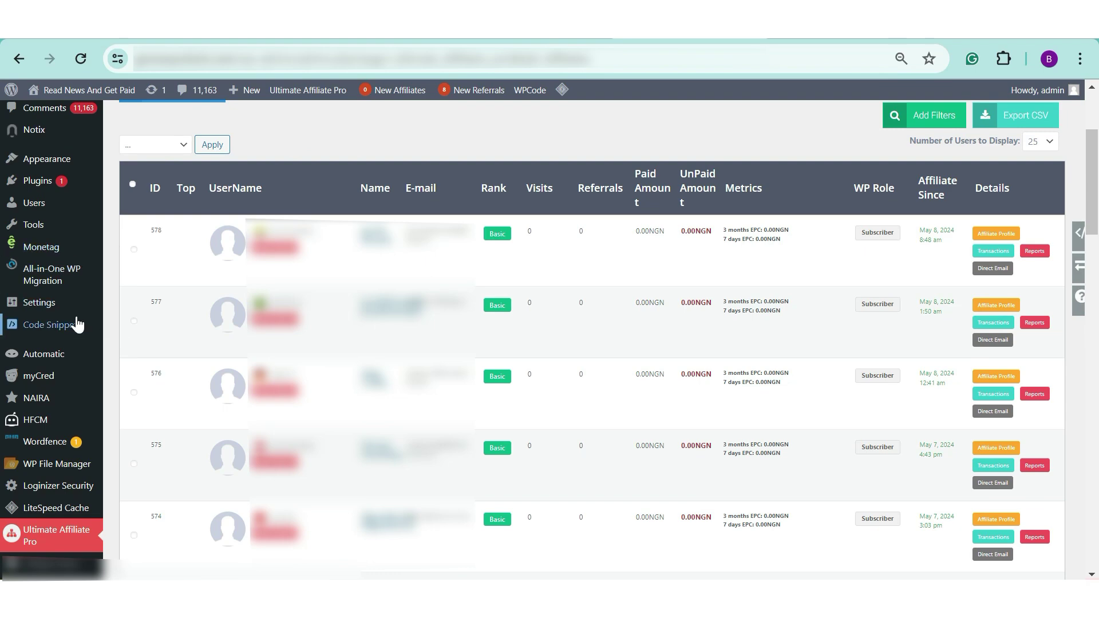
# Look over the WordPress admin menu of the Read News And Get Paid site, including the Settings and Appearance entries
pyautogui.moveTo(38, 306)
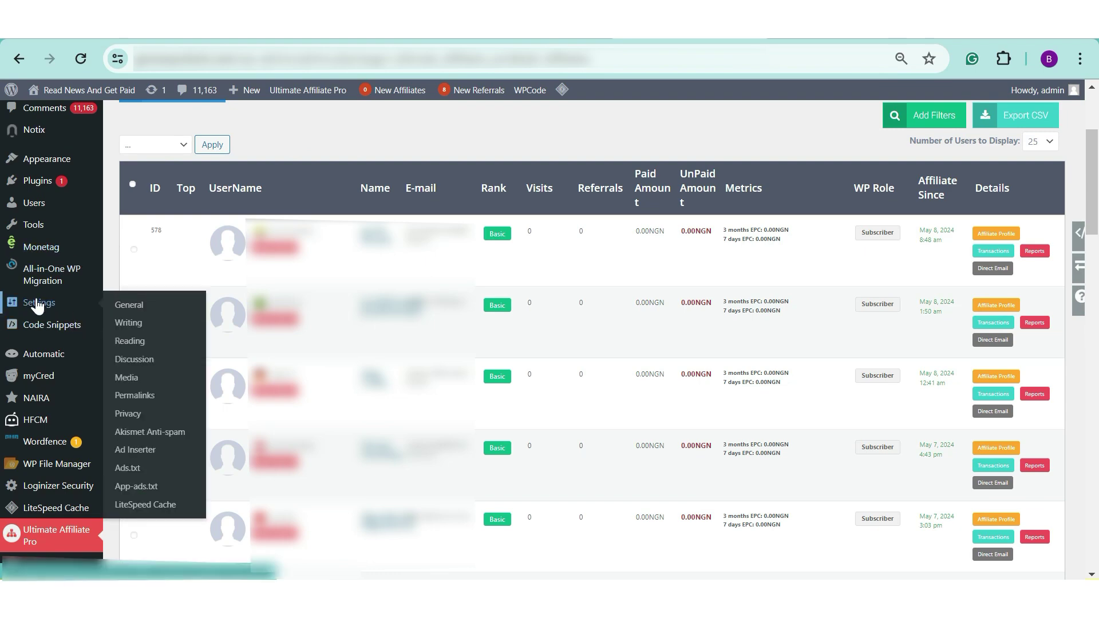
pyautogui.moveTo(64, 163)
pyautogui.scroll(2, 66, 166)
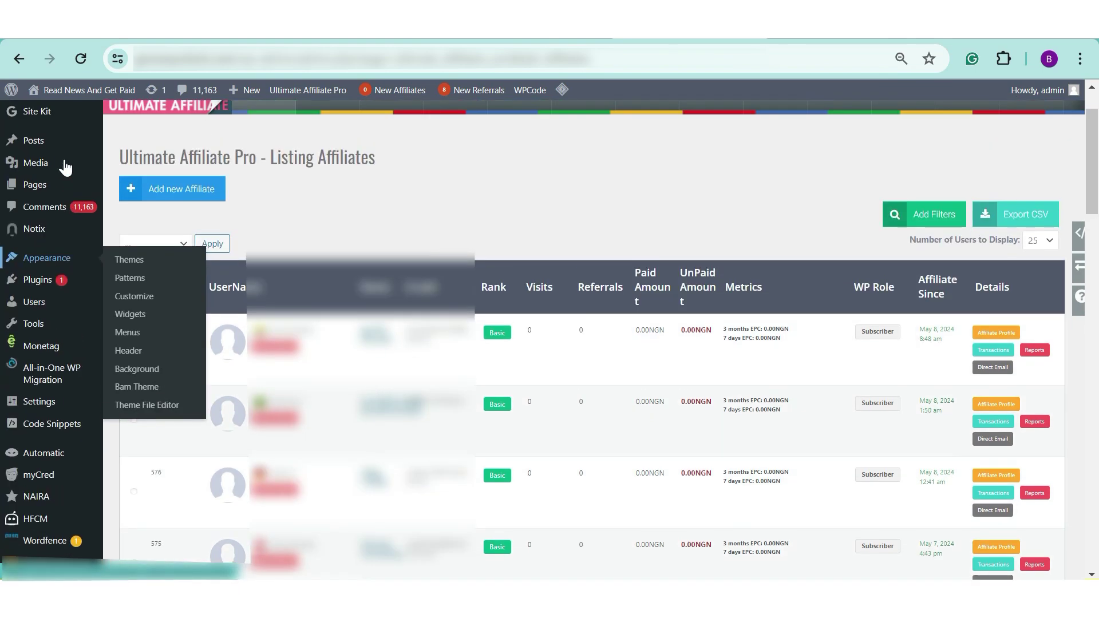
pyautogui.scroll(2, 65, 166)
pyautogui.scroll(-4, 86, 246)
pyautogui.moveTo(54, 181)
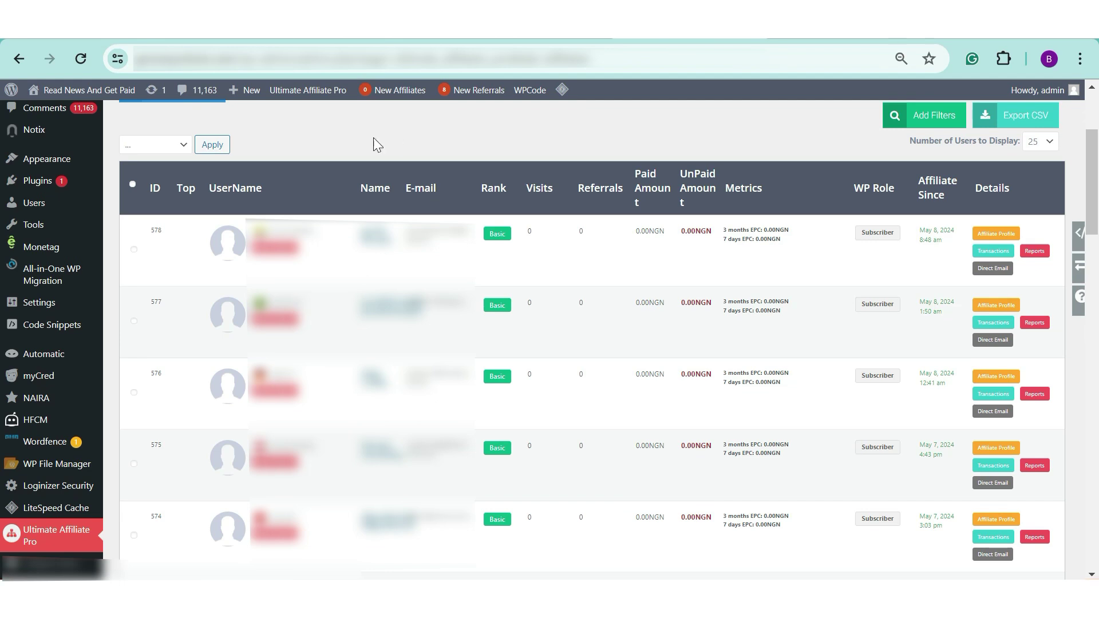
# Open the Plugins page, go to Add New Plugin and bring up the form for uploading a plugin zip
pyautogui.moveTo(37, 184)
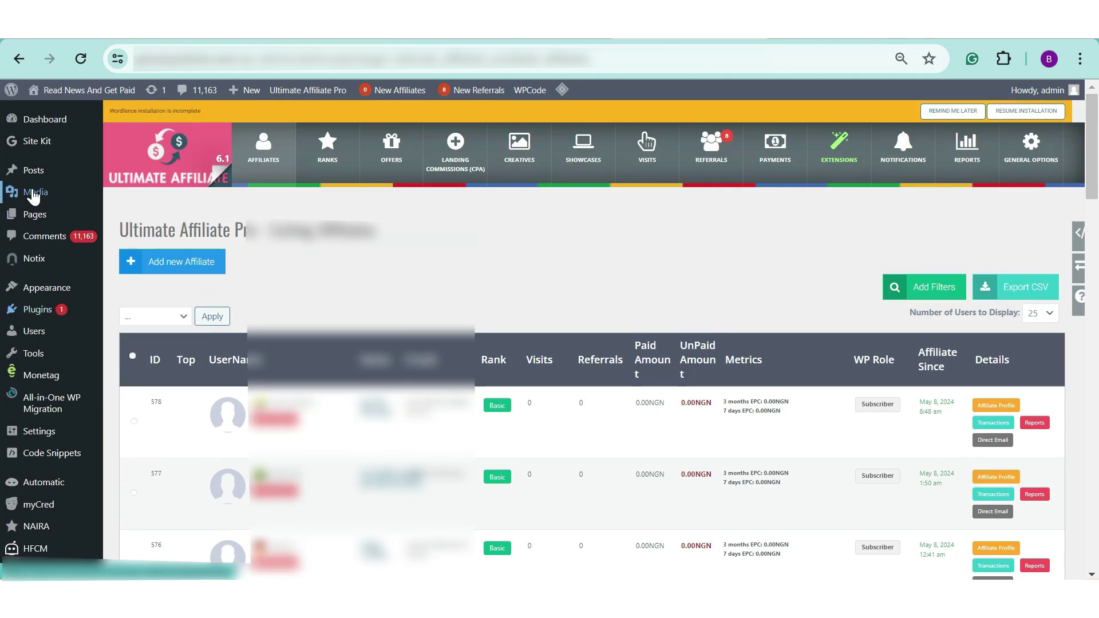
pyautogui.moveTo(34, 205)
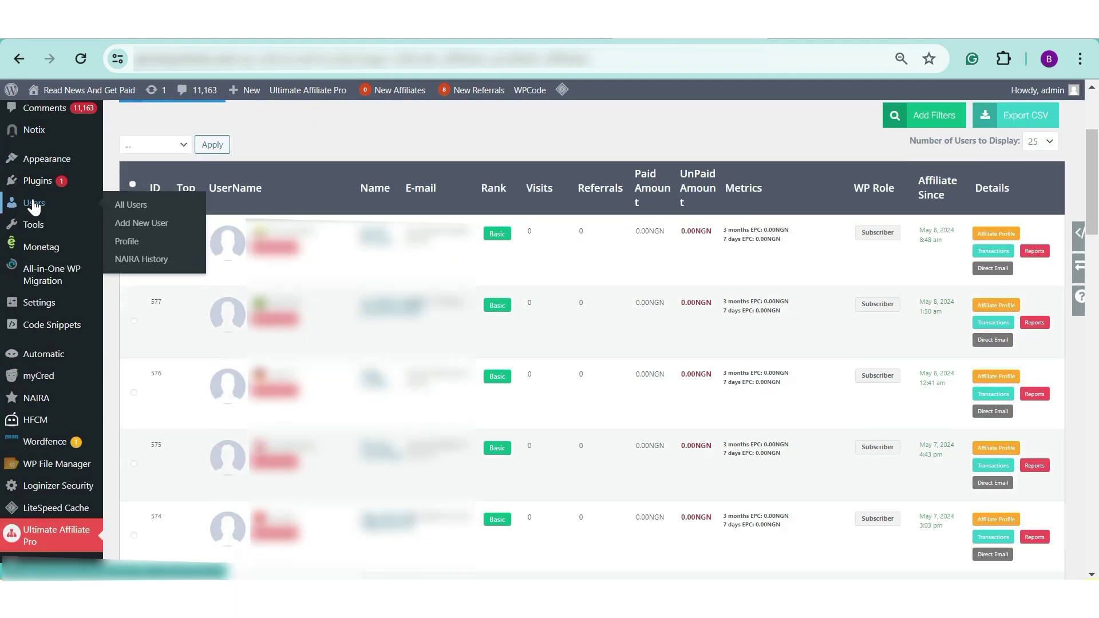
pyautogui.click(30, 182)
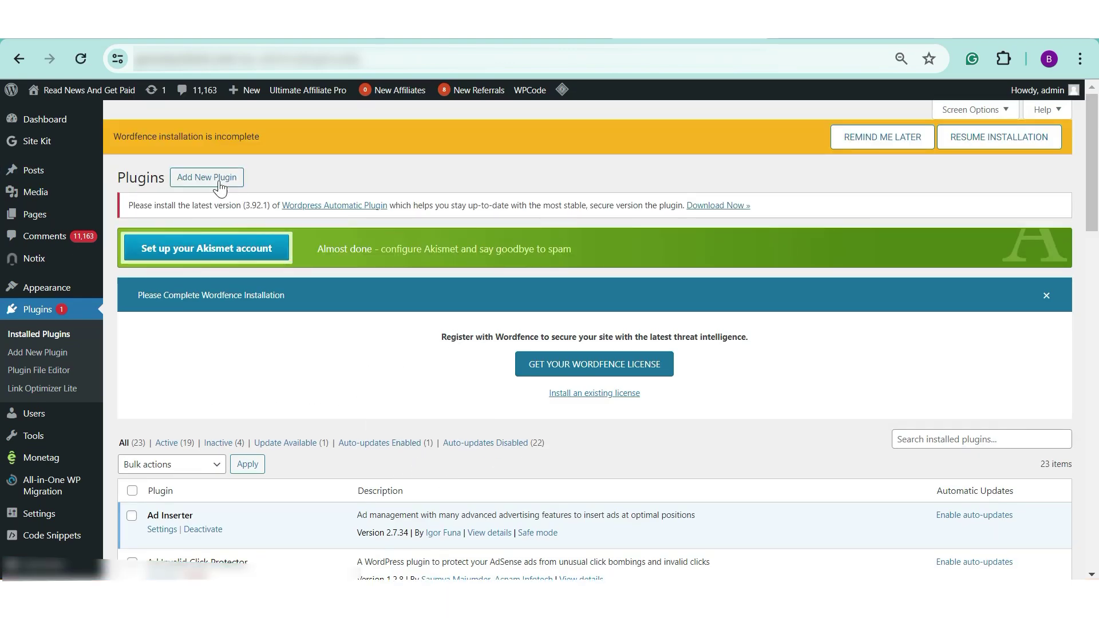
pyautogui.click(199, 183)
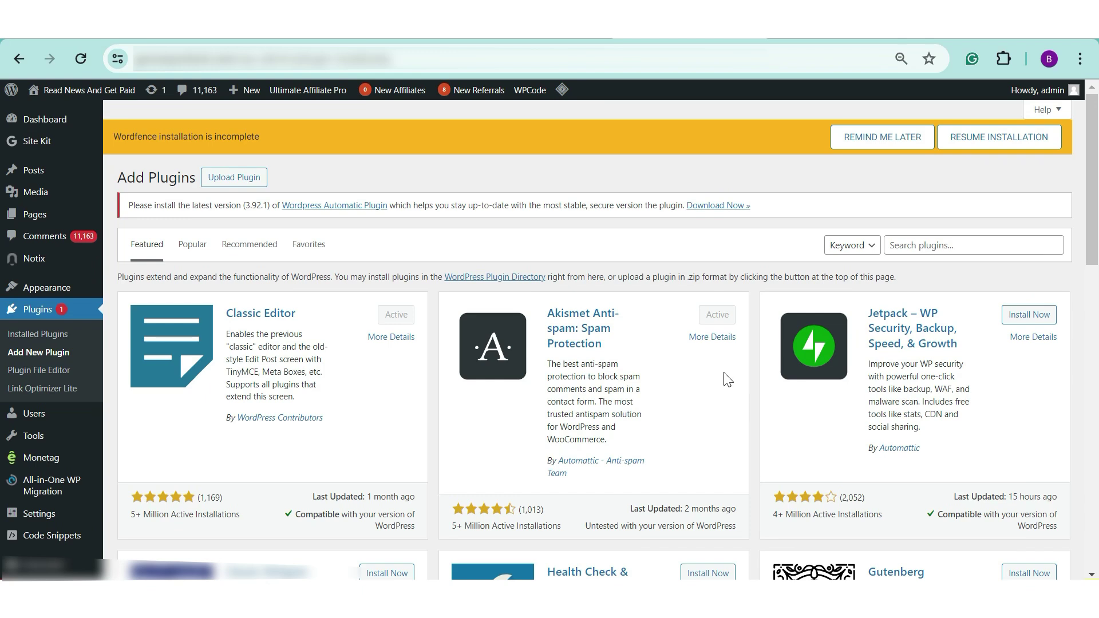
pyautogui.click(240, 187)
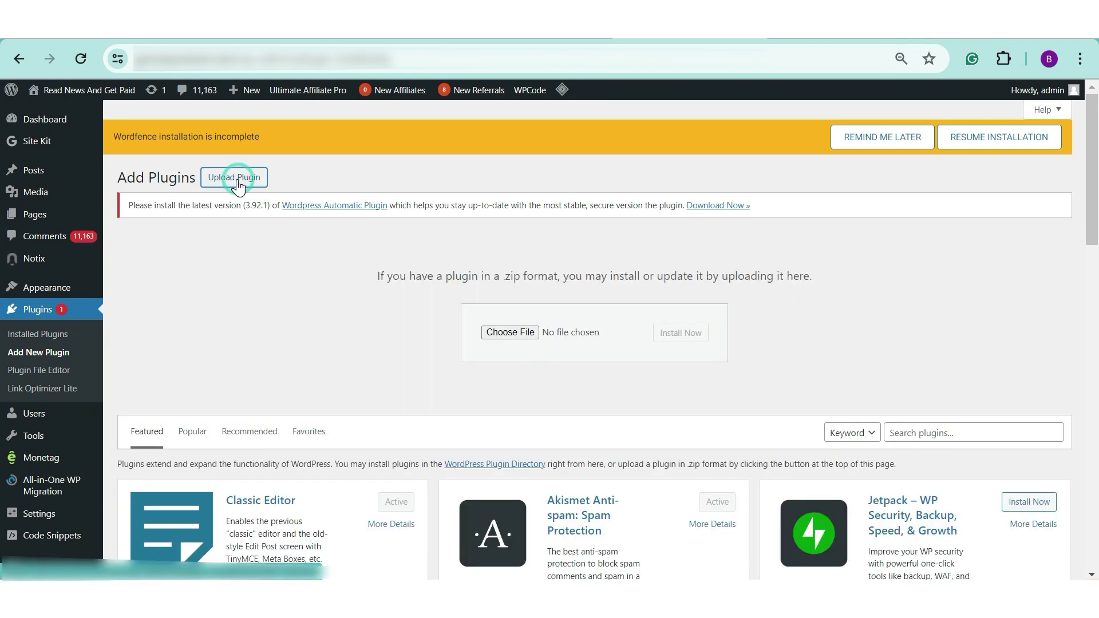
# Choose wp-automatic-v3.58.1.zip from the Downloads folder as the plugin file to upload
pyautogui.click(511, 333)
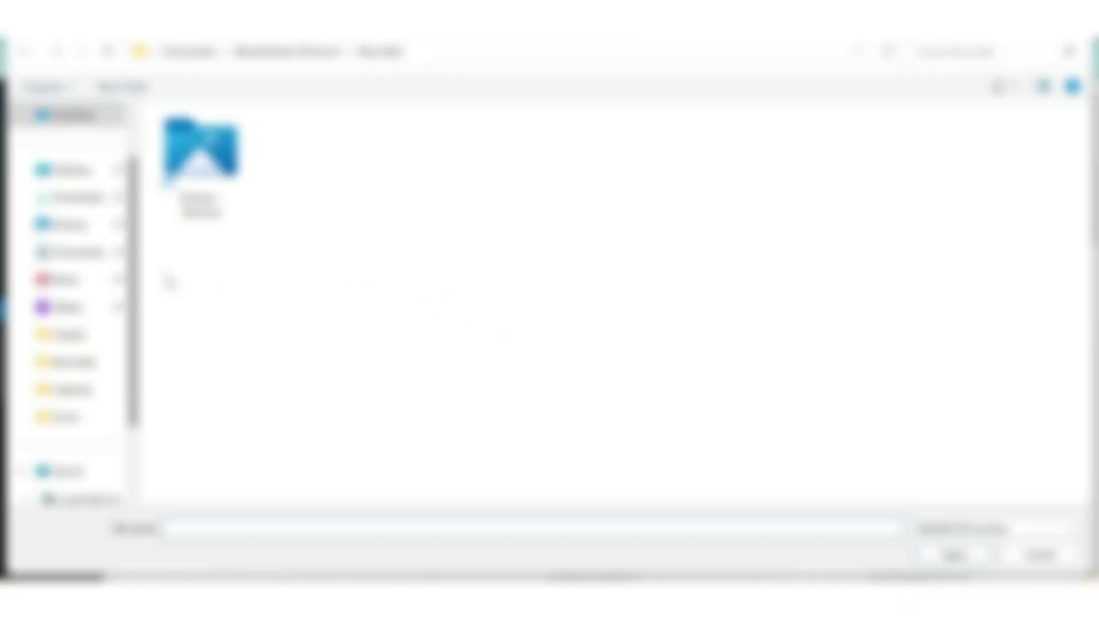
pyautogui.click(75, 200)
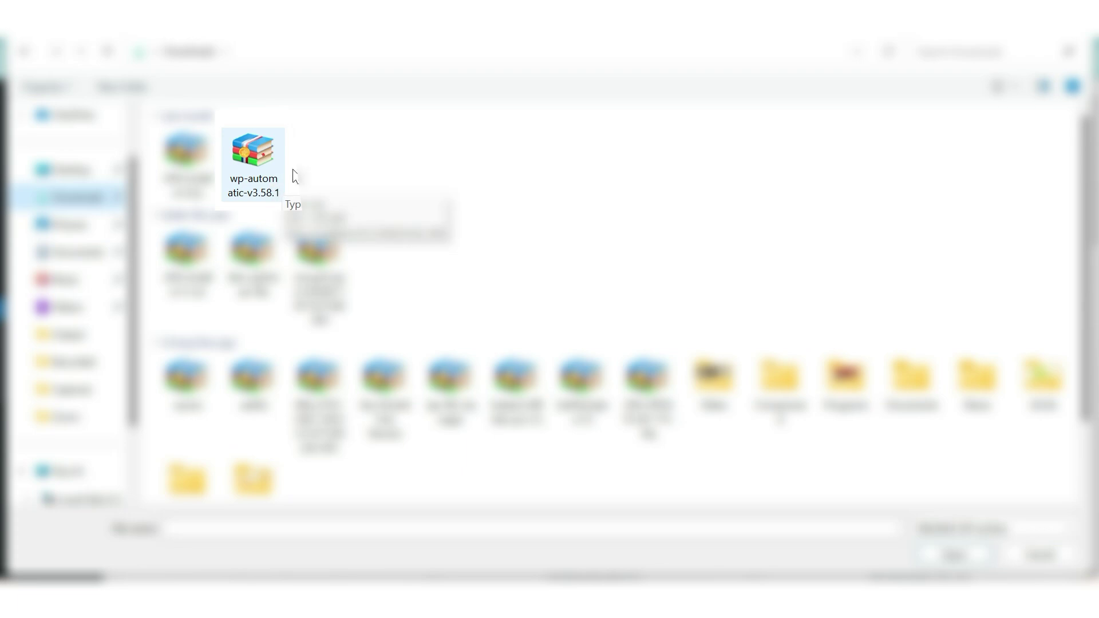
pyautogui.click(247, 172)
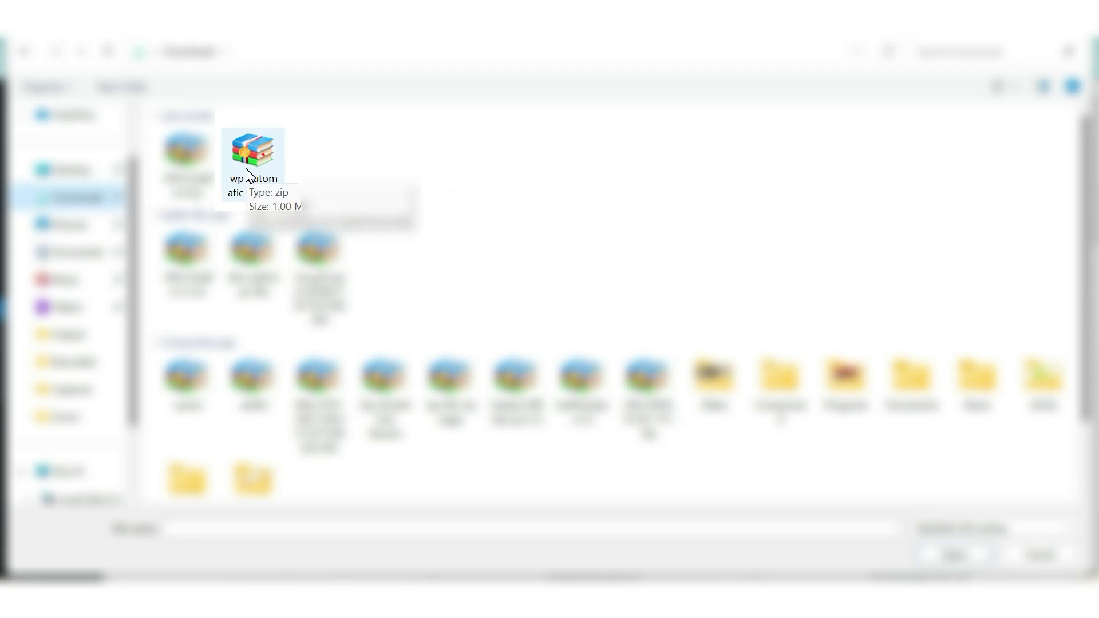
pyautogui.click(249, 173)
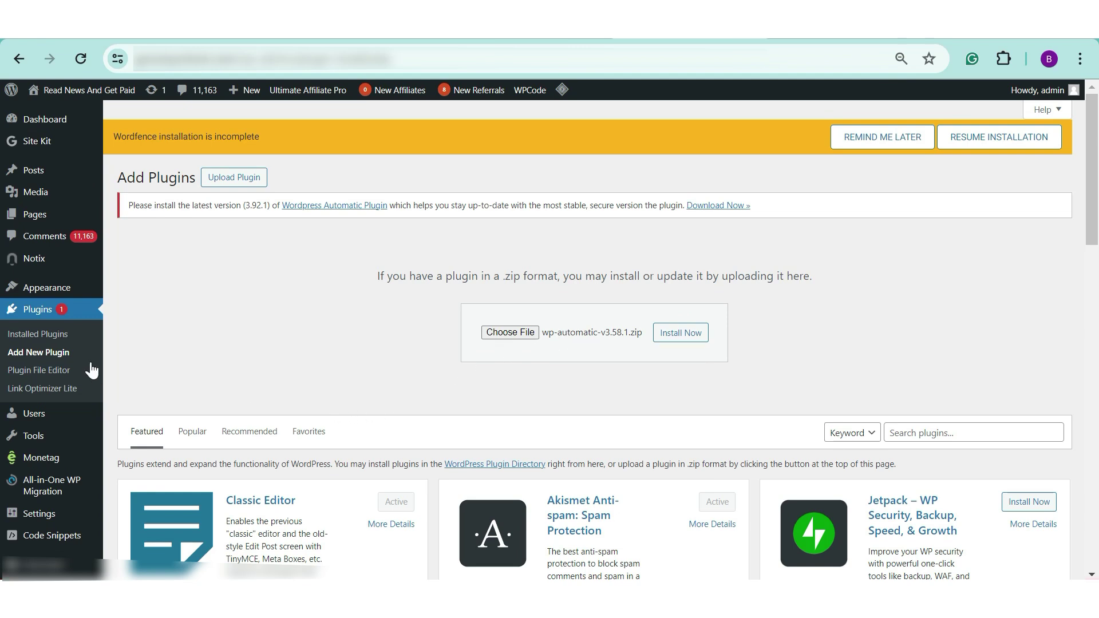
# Open the installed plugins list and look through its entries
pyautogui.click(41, 334)
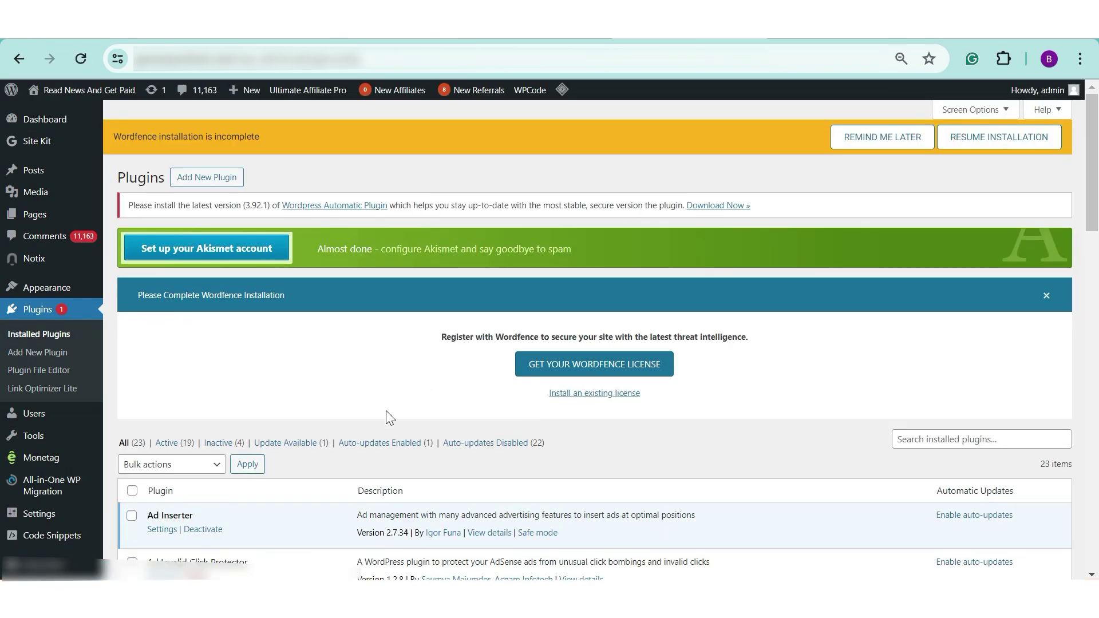
pyautogui.scroll(-5, 387, 417)
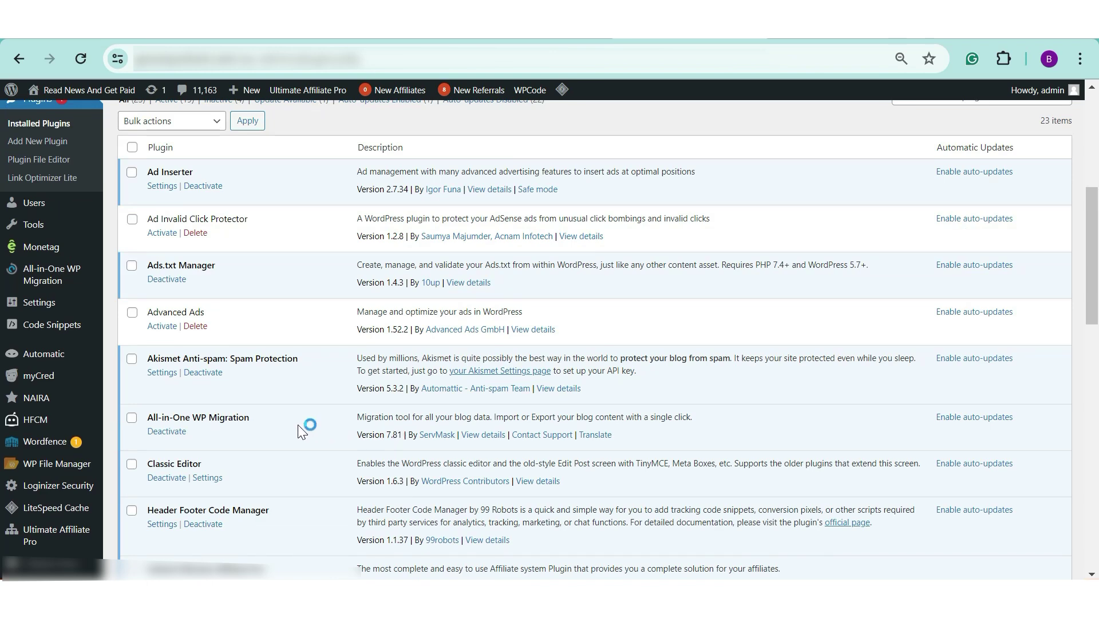
pyautogui.scroll(-3, 299, 427)
pyautogui.scroll(4, 290, 418)
pyautogui.scroll(-2, 286, 412)
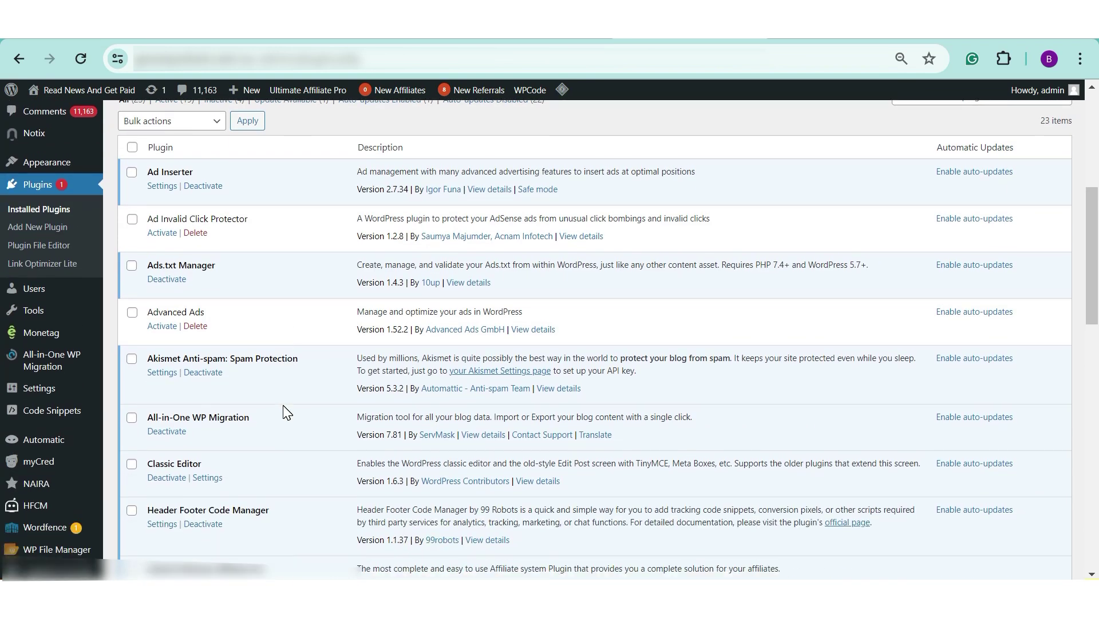
pyautogui.scroll(2, 286, 412)
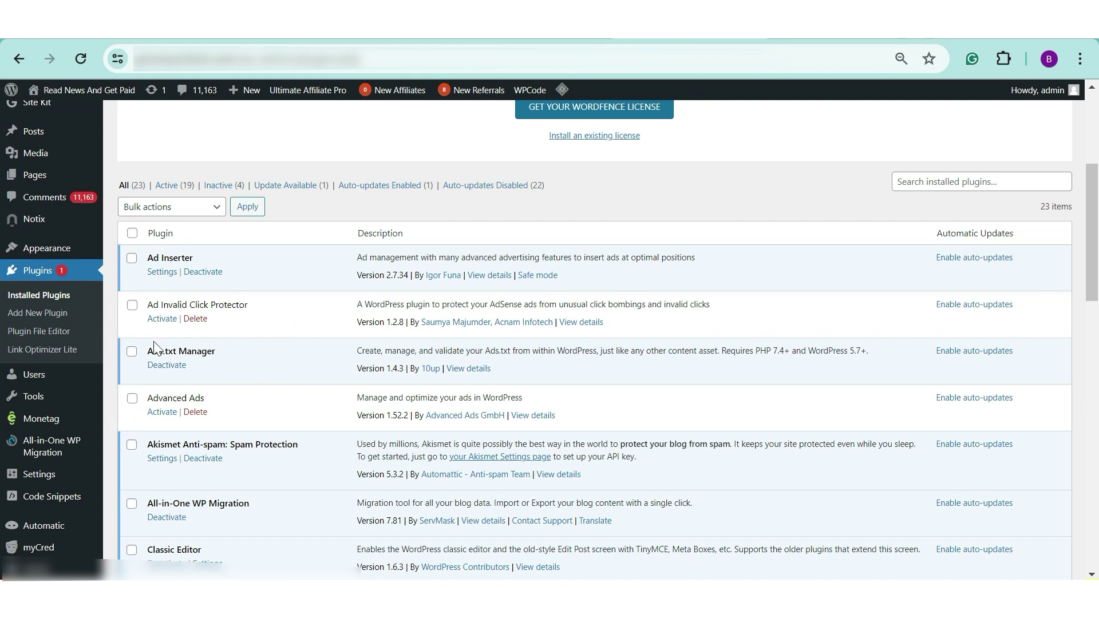
pyautogui.click(45, 531)
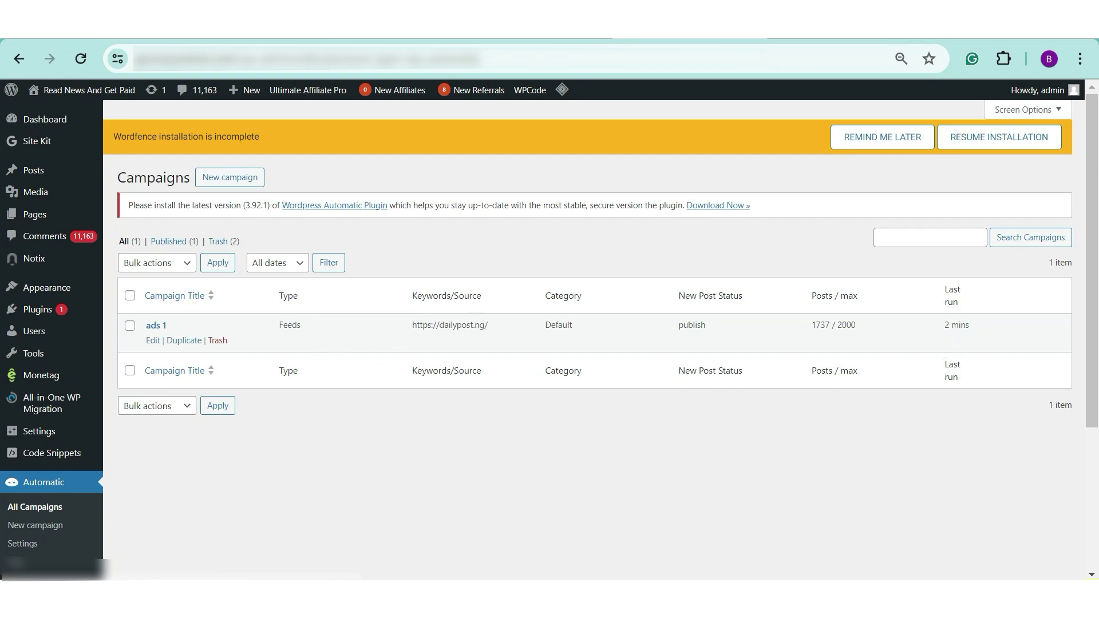
pyautogui.moveTo(490, 326); pyautogui.dragTo(411, 333)
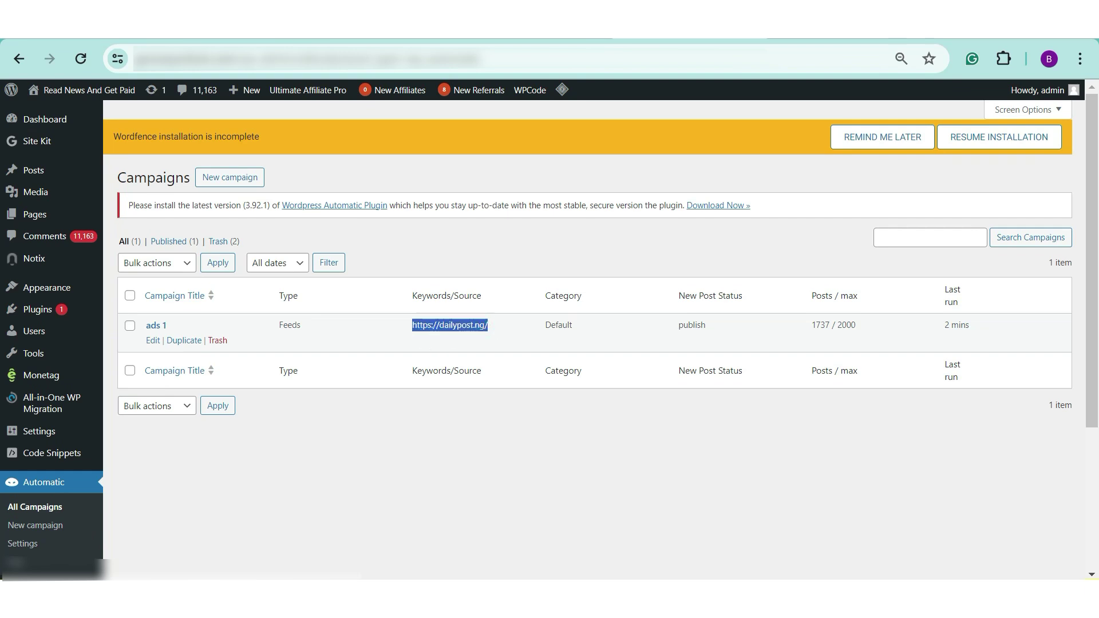
pyautogui.rightClick(442, 323)
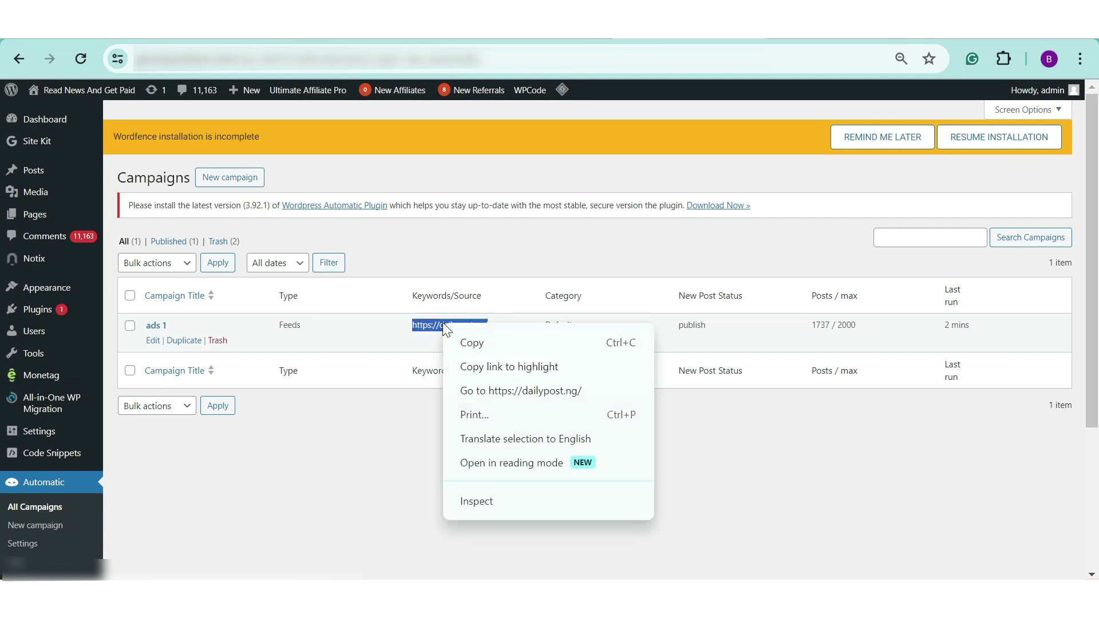
pyautogui.click(504, 384)
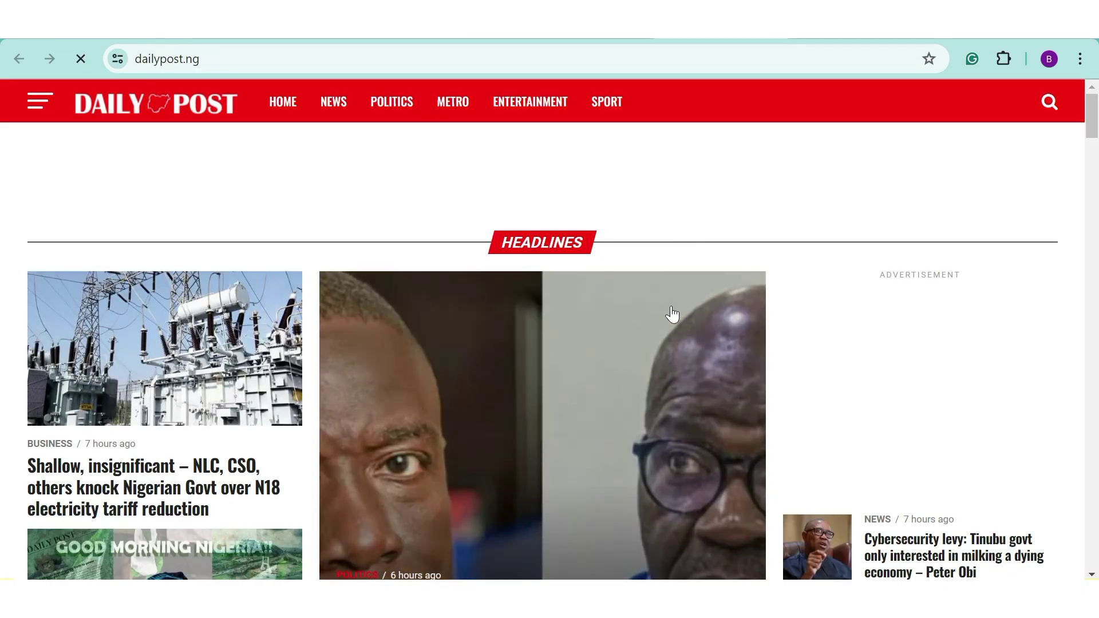
# Review the Daily Post homepage, including its headlines, sponsored posts, latest news and ads
pyautogui.scroll(-5, 672, 315)
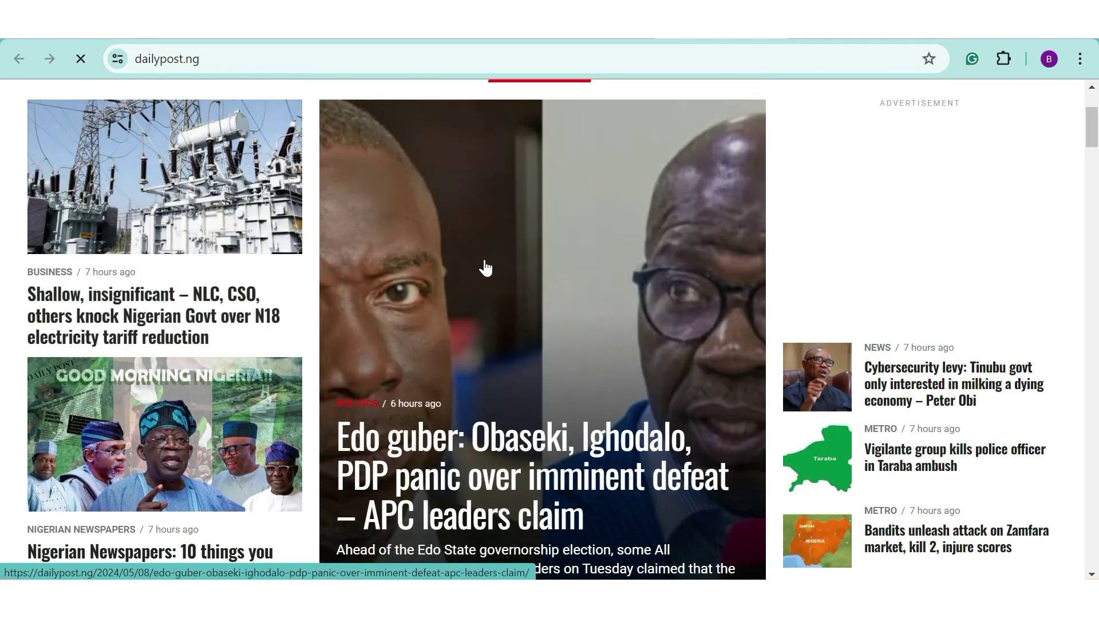
pyautogui.scroll(-5, 773, 269)
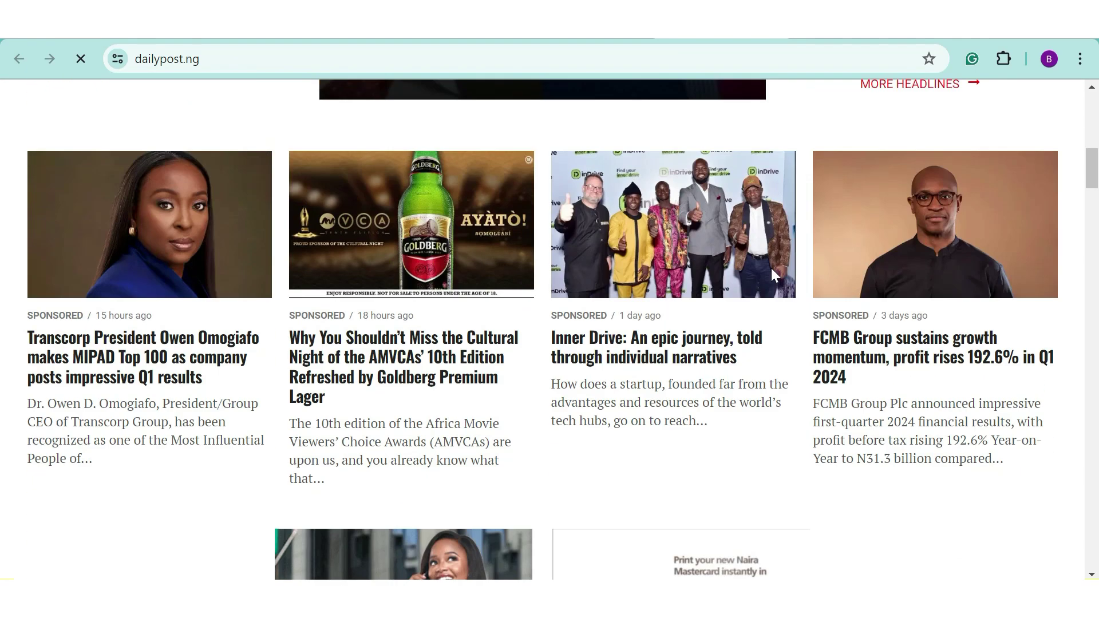
pyautogui.scroll(-5, 739, 335)
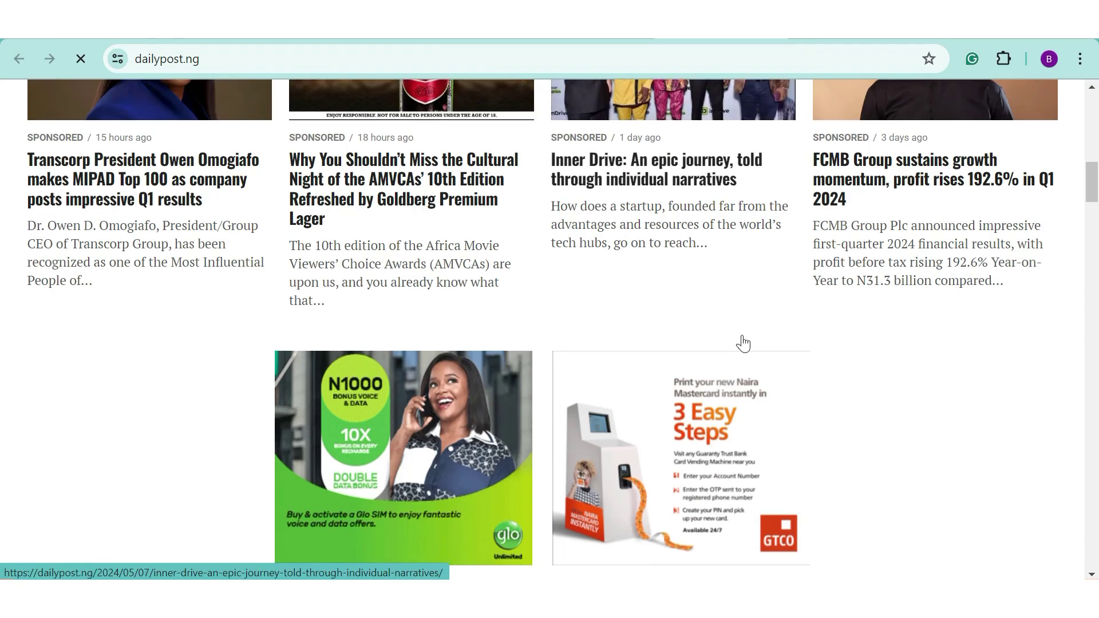
pyautogui.scroll(-5, 742, 335)
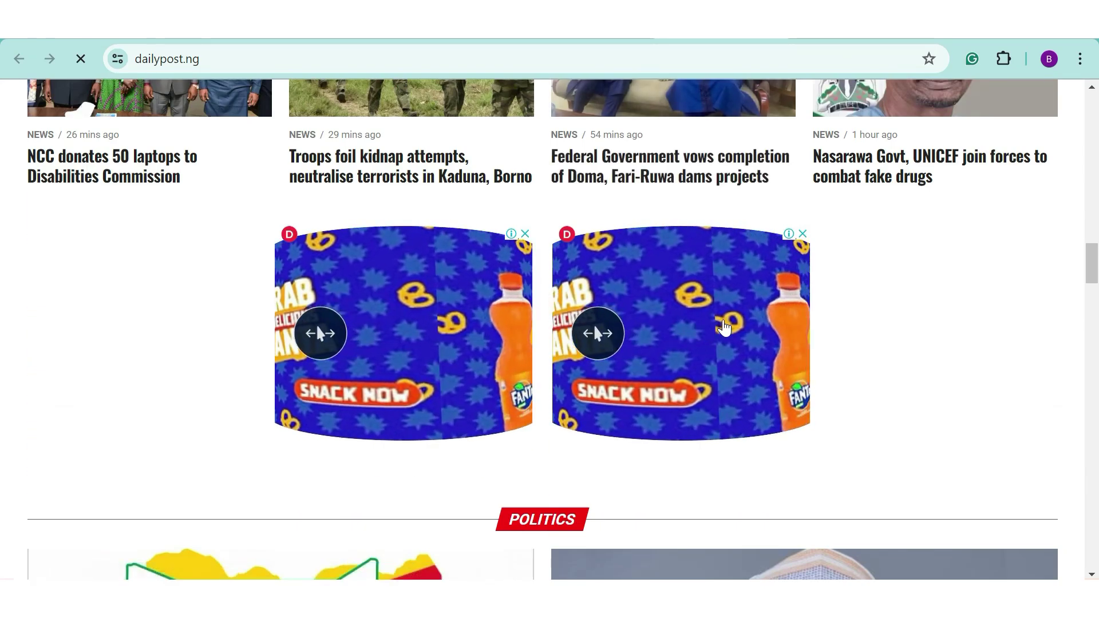
pyautogui.scroll(-5, 726, 332)
pyautogui.scroll(15, 725, 331)
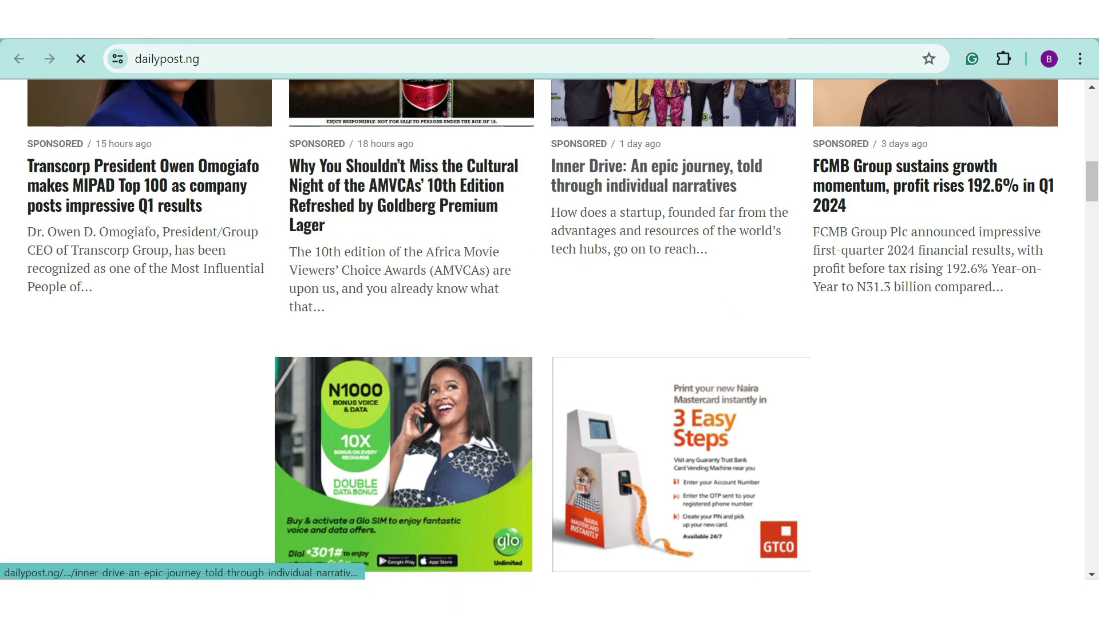
# Open the Cole Palmer Players' Player of the Year article on the green-header news site and dismiss the Avast alert
pyautogui.click(487, 38)
pyautogui.click(174, 136)
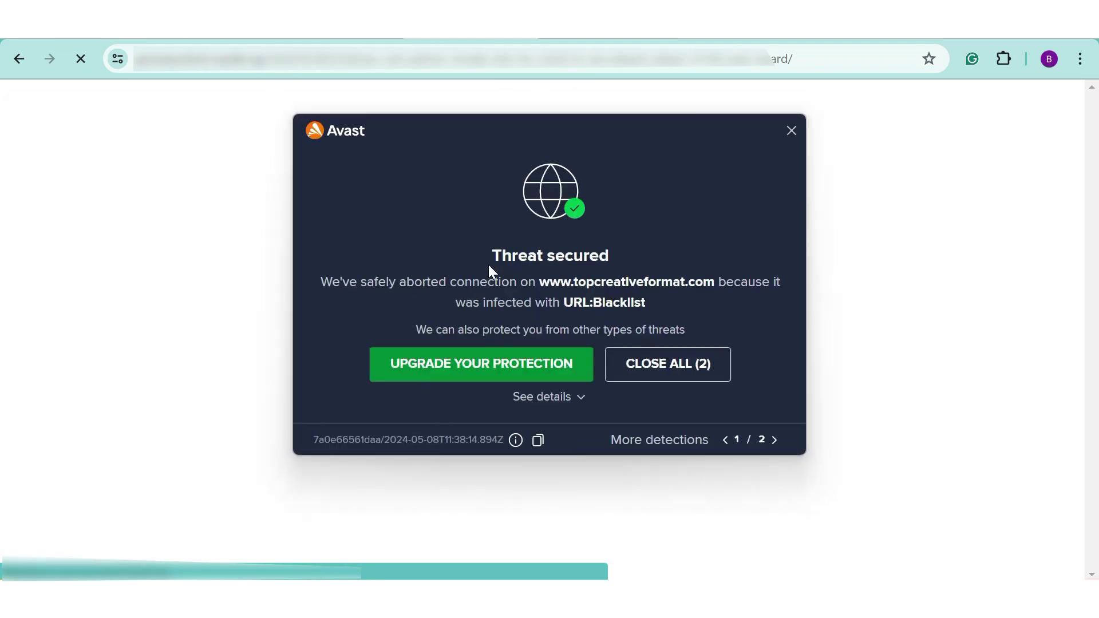
pyautogui.click(800, 137)
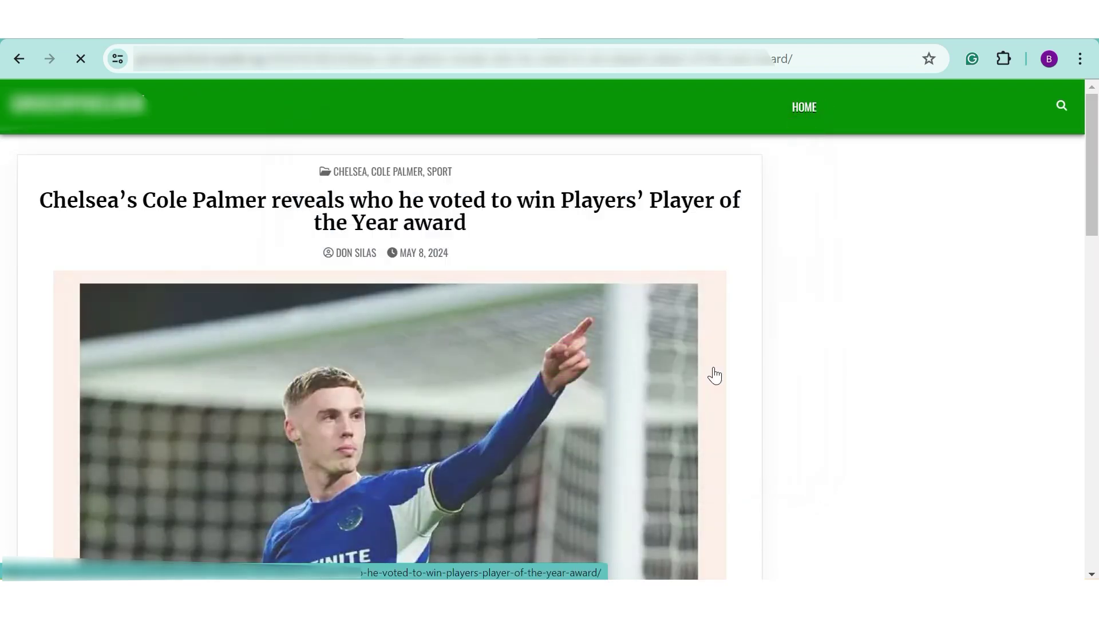
# Follow the article's source link and review the original Daily Post version, its ads and its related stories
pyautogui.scroll(-15, 712, 376)
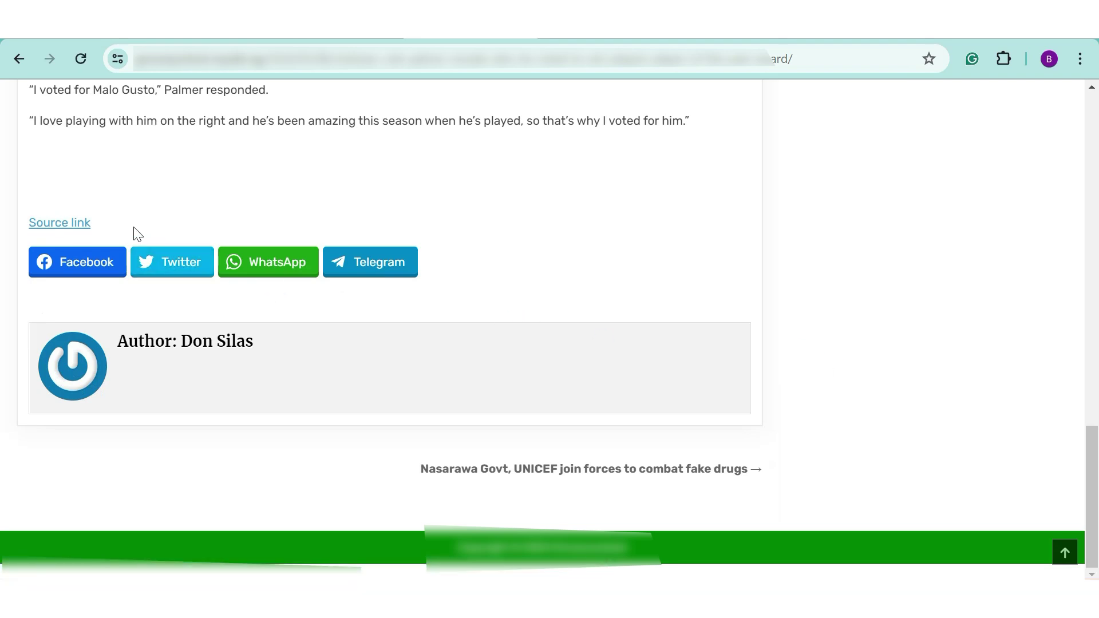
pyautogui.click(69, 231)
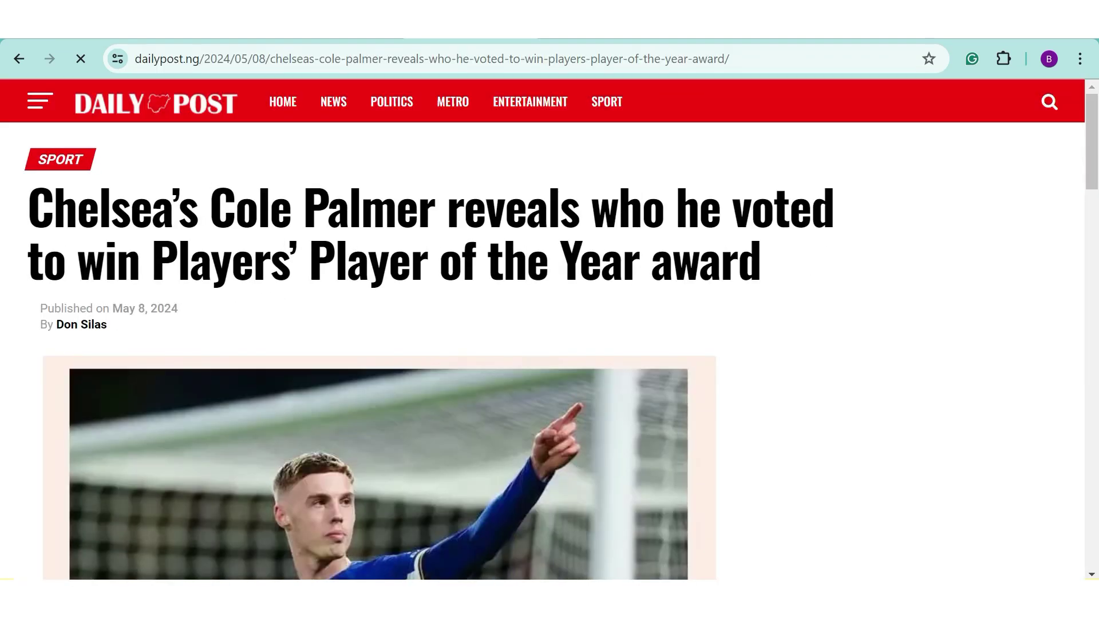
pyautogui.scroll(-15, 490, 340)
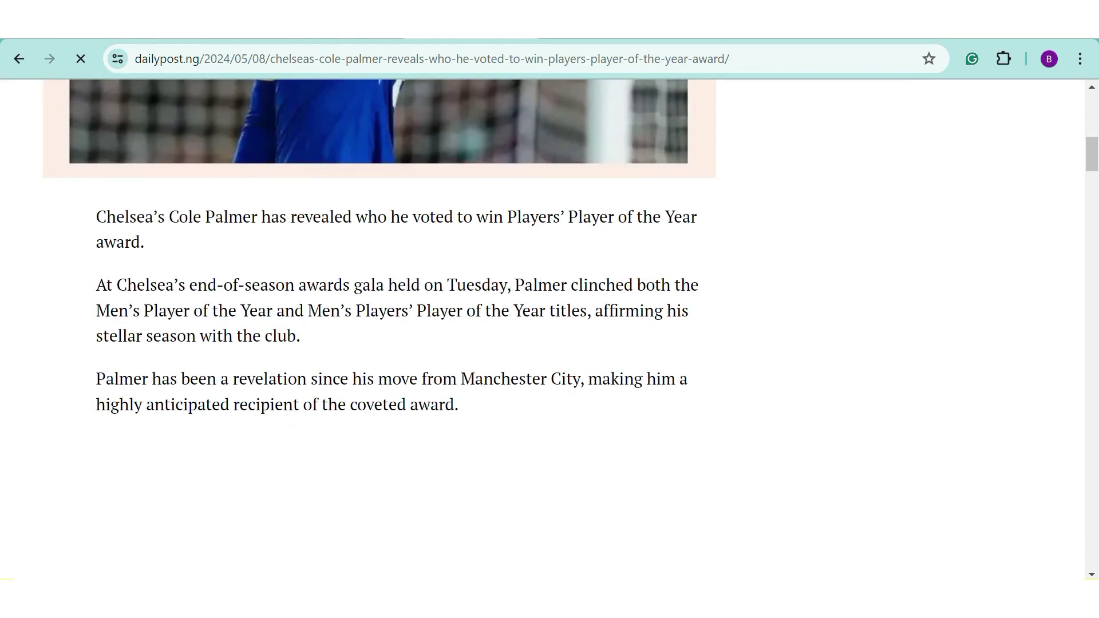
pyautogui.scroll(7, 489, 332)
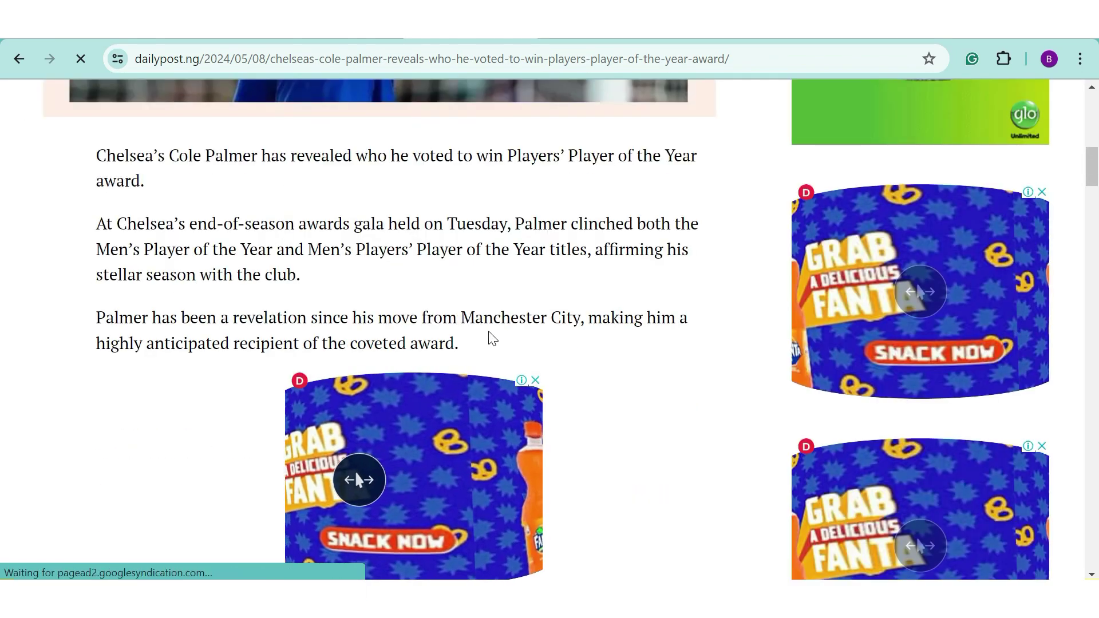
pyautogui.scroll(-3, 489, 332)
pyautogui.scroll(-15, 489, 331)
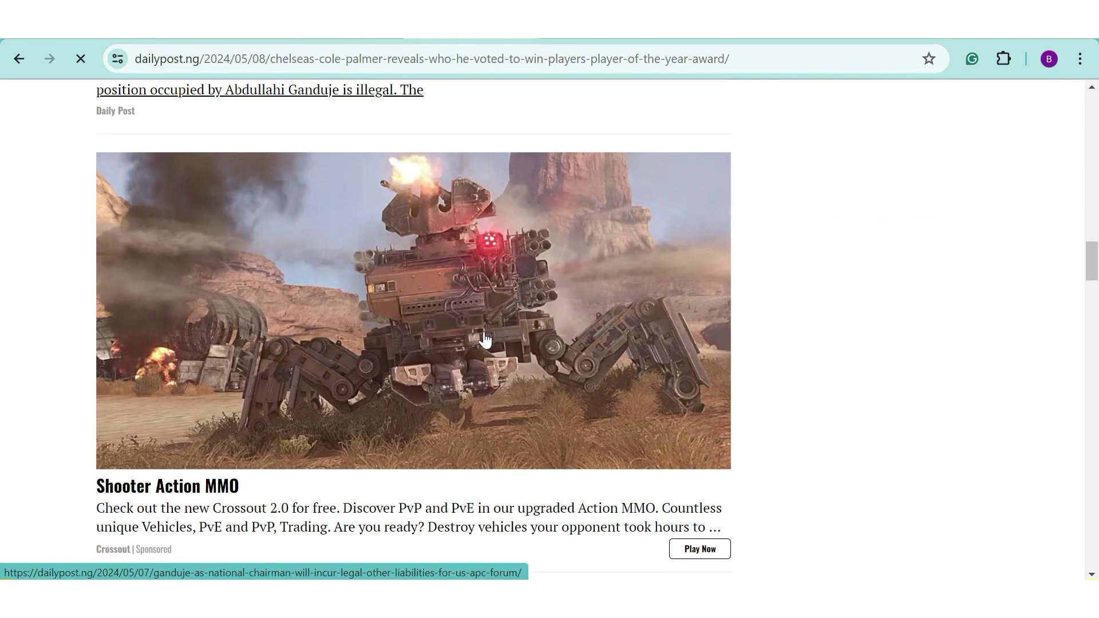
pyautogui.scroll(10, 483, 338)
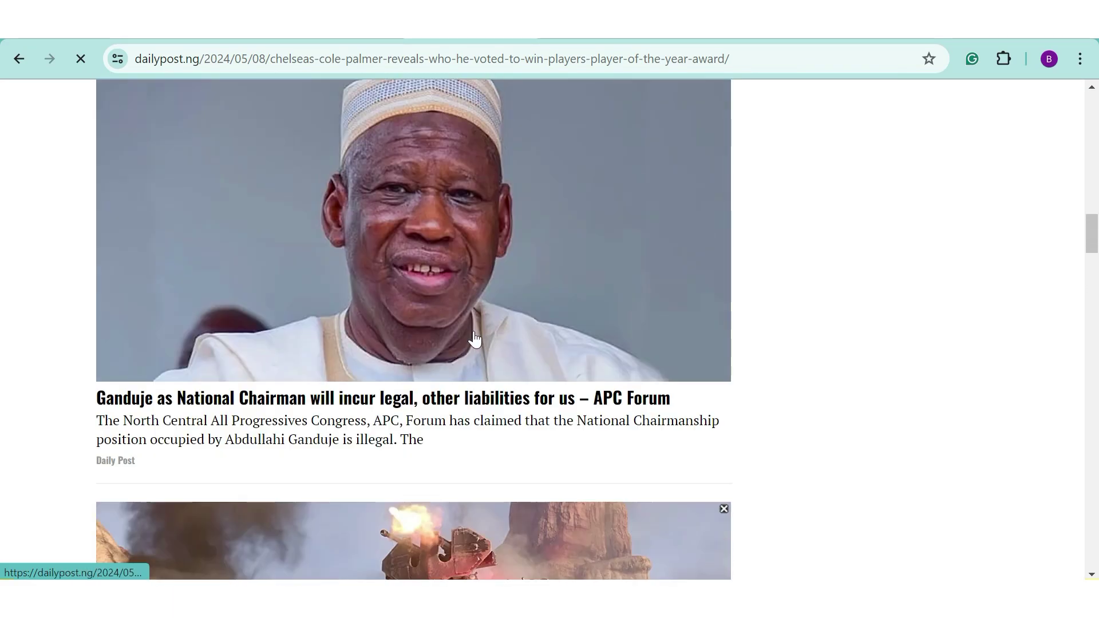
# Examine the sponsored posts and ads below the original Daily Post article and return to its copy on the news site
pyautogui.scroll(-14, 450, 362)
pyautogui.scroll(-20, 450, 363)
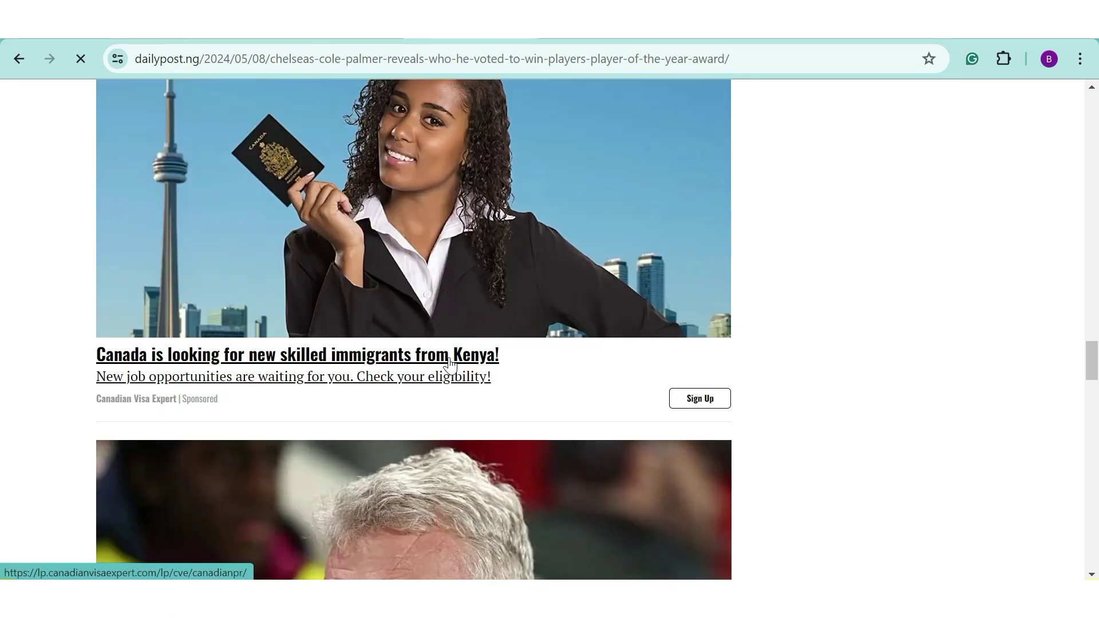
pyautogui.scroll(10, 542, 386)
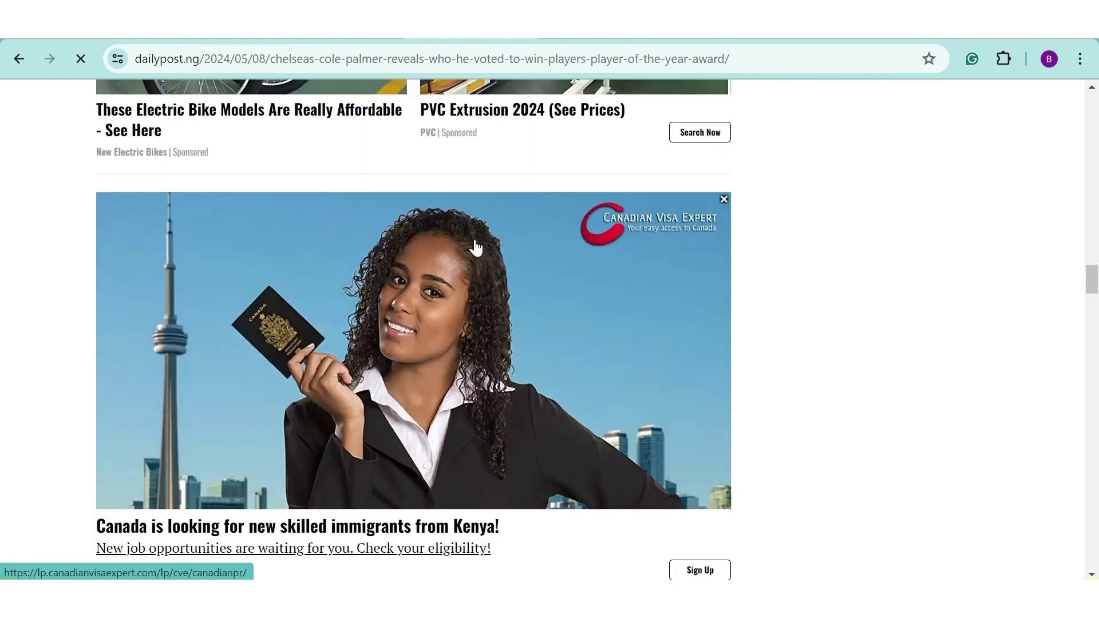
pyautogui.scroll(8, 355, 127)
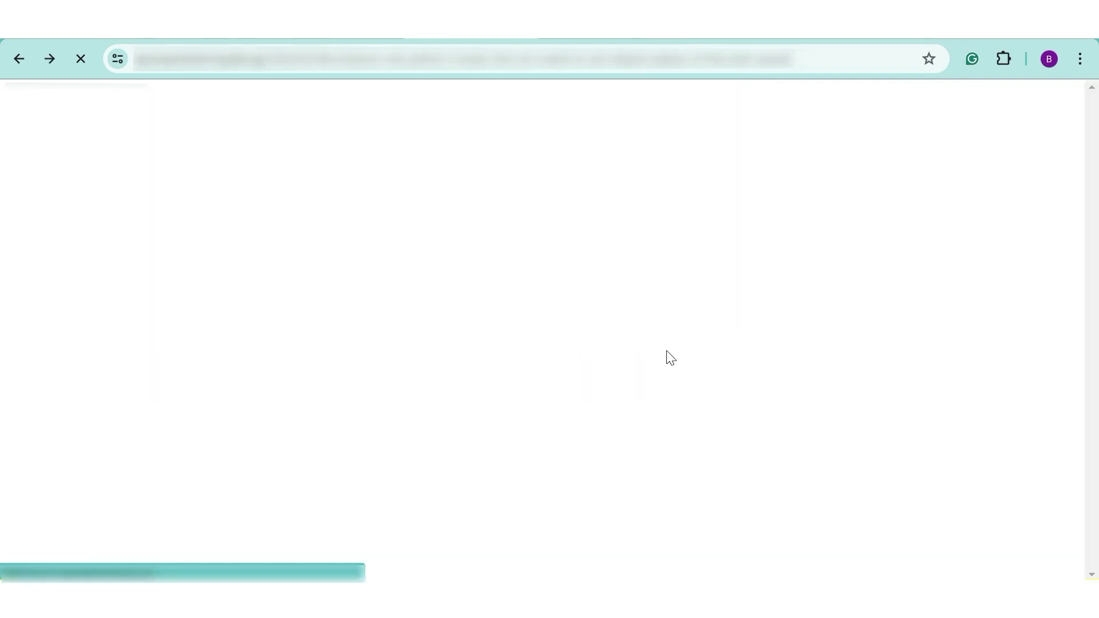
pyautogui.scroll(-4, 609, 346)
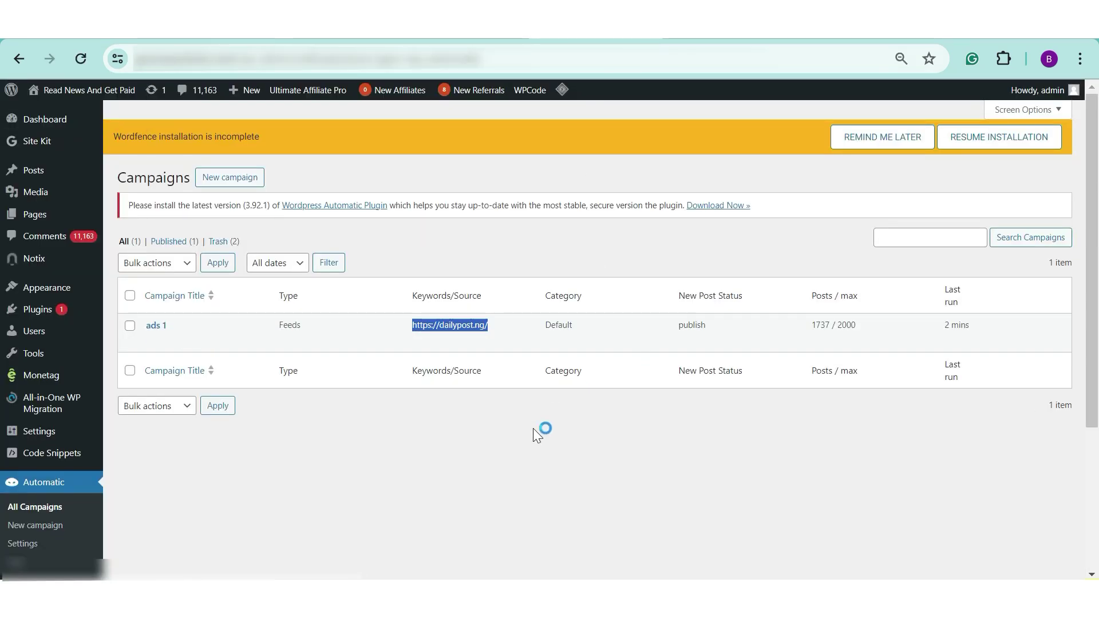
# Start a new campaign in the Automatic plugin and title it "news"
pyautogui.click(534, 428)
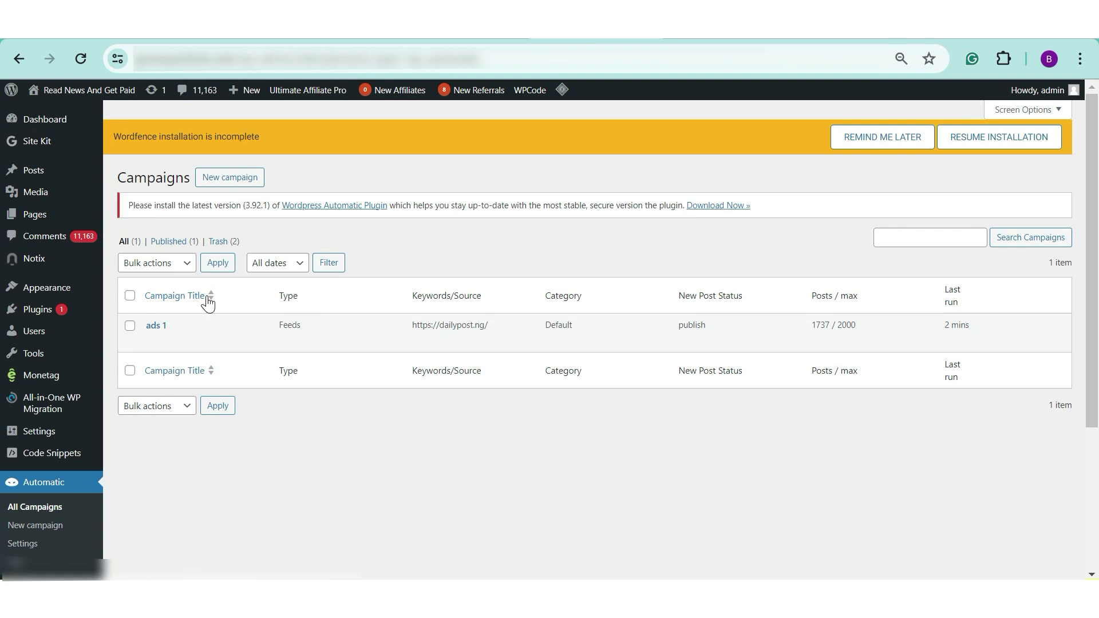
pyautogui.click(223, 183)
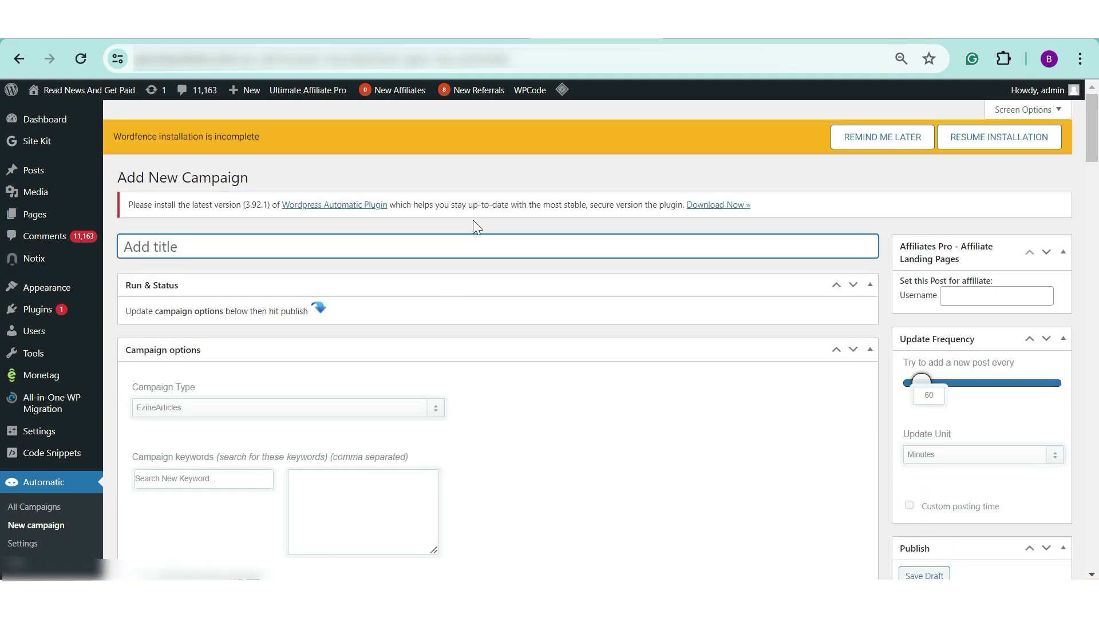
pyautogui.click(465, 235)
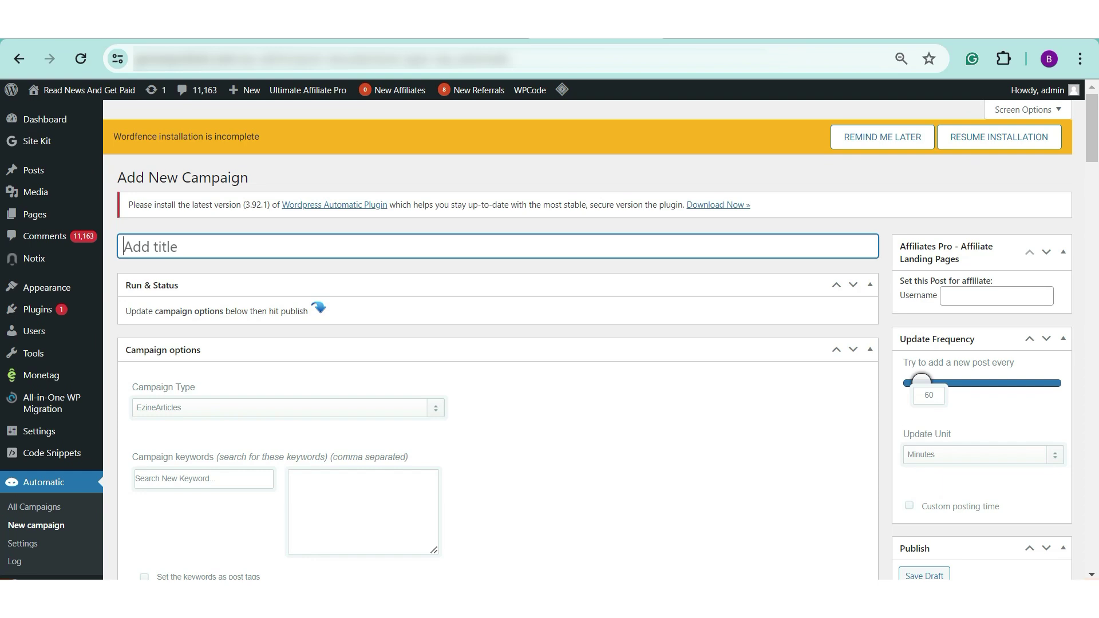
pyautogui.write('news')
# Set the campaign's update frequency to add a new post every 1 hour
pyautogui.scroll(-2, 801, 292)
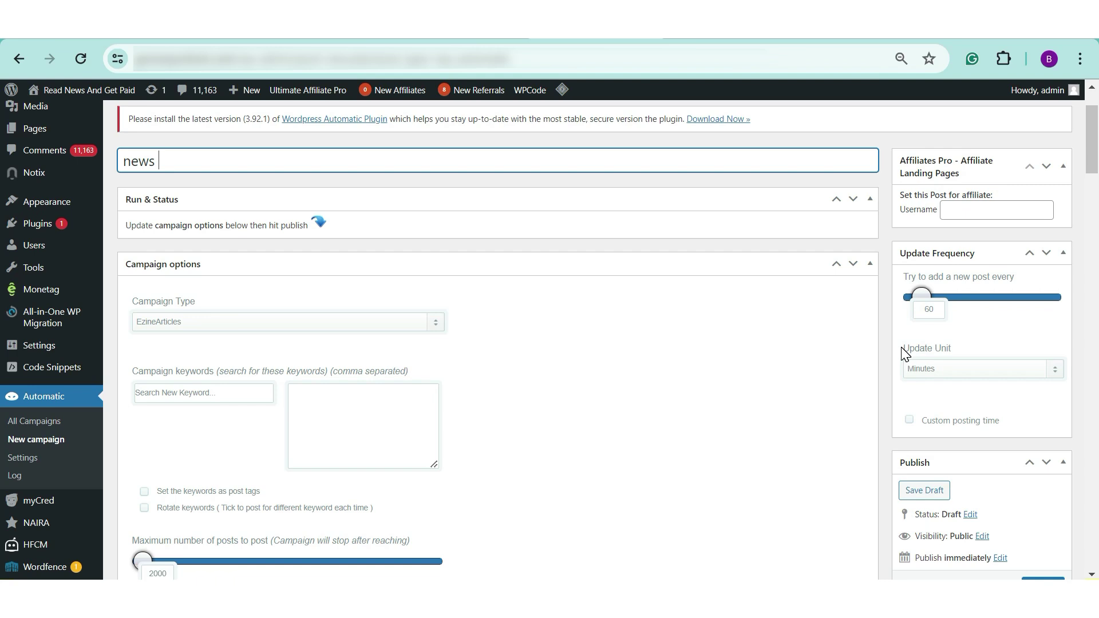
pyautogui.click(989, 368)
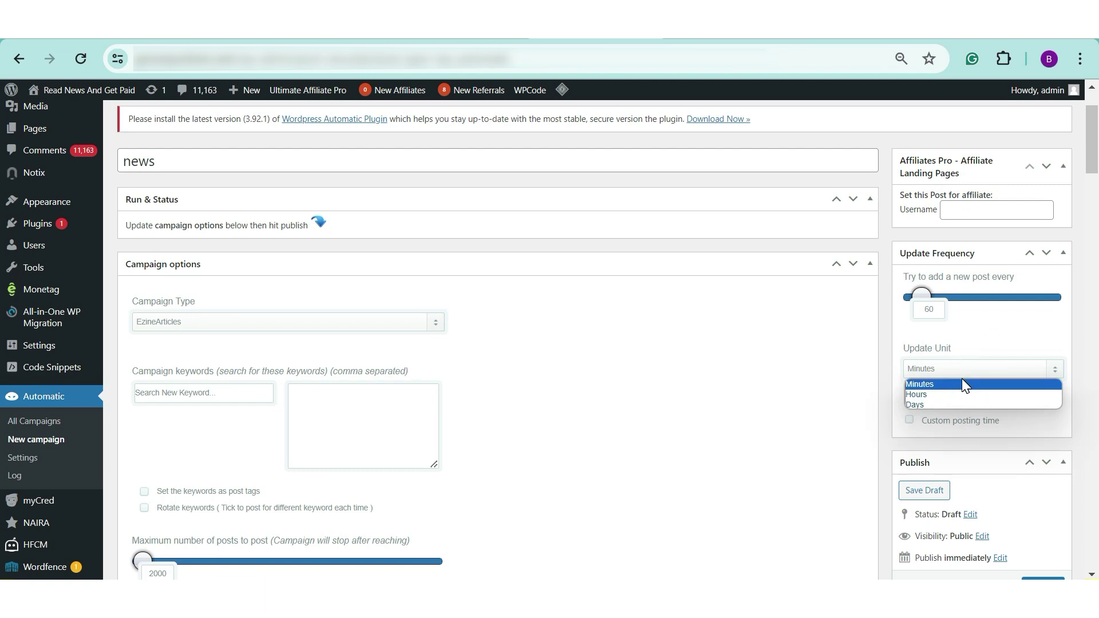
pyautogui.click(956, 393)
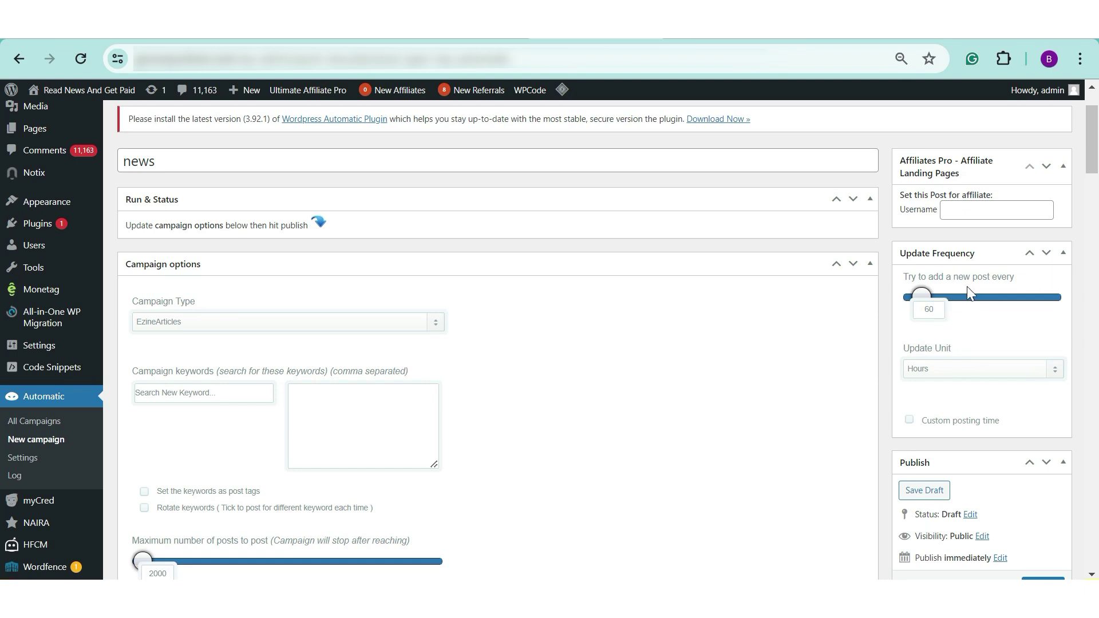
pyautogui.click(942, 312)
pyautogui.press('BackSpace')
# Look through the available campaign types and set the campaign type to Feeds
pyautogui.click(435, 324)
pyautogui.click(604, 368)
pyautogui.click(255, 315)
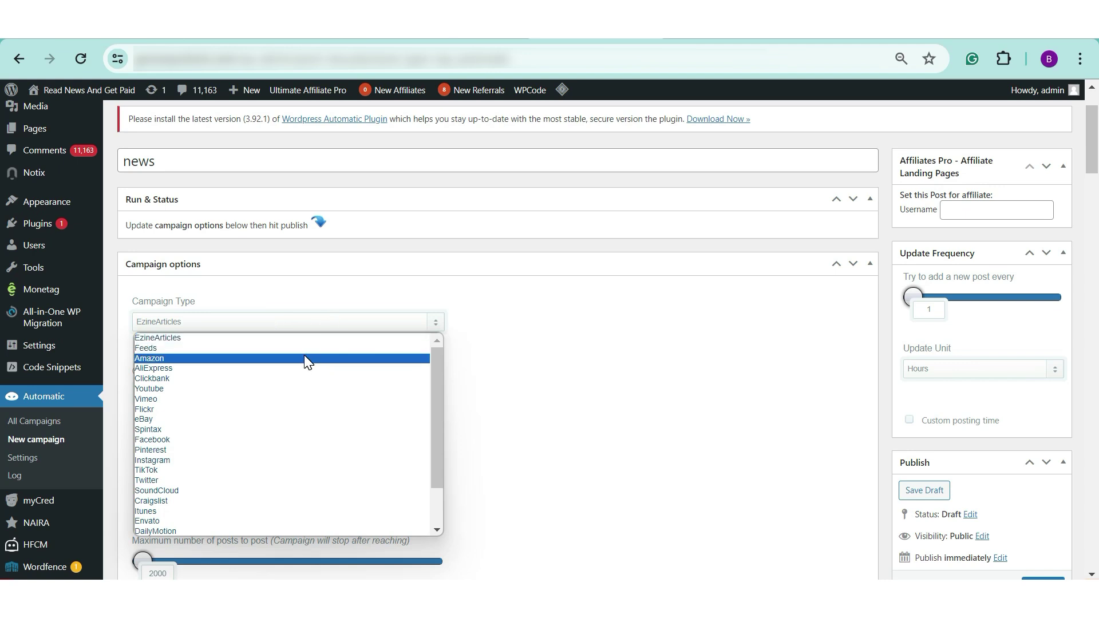
pyautogui.click(203, 348)
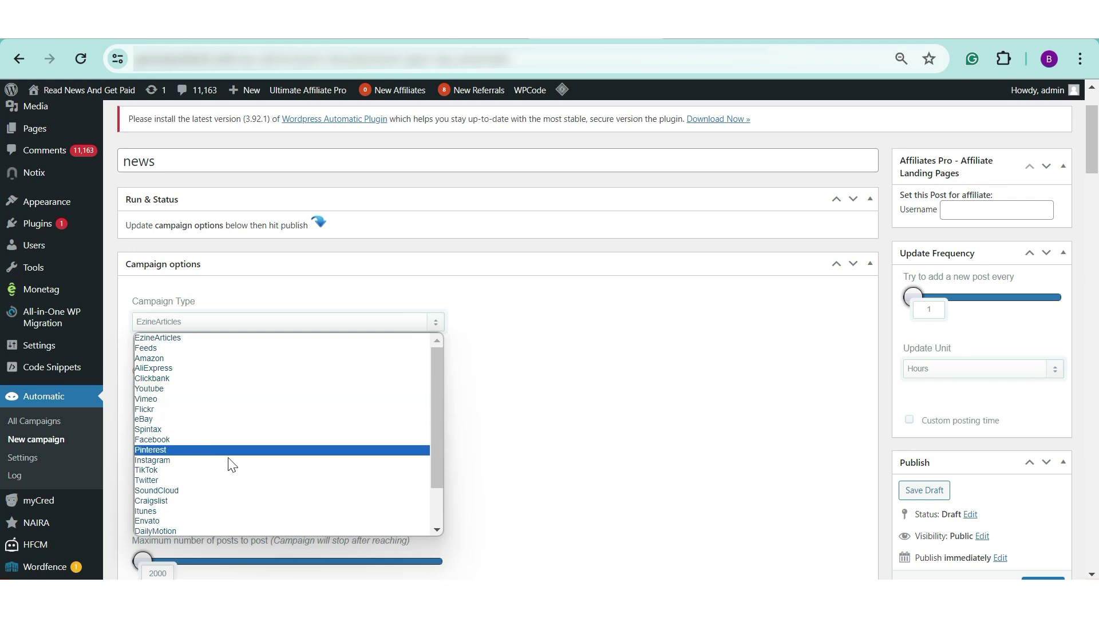
pyautogui.scroll(-2, 235, 484)
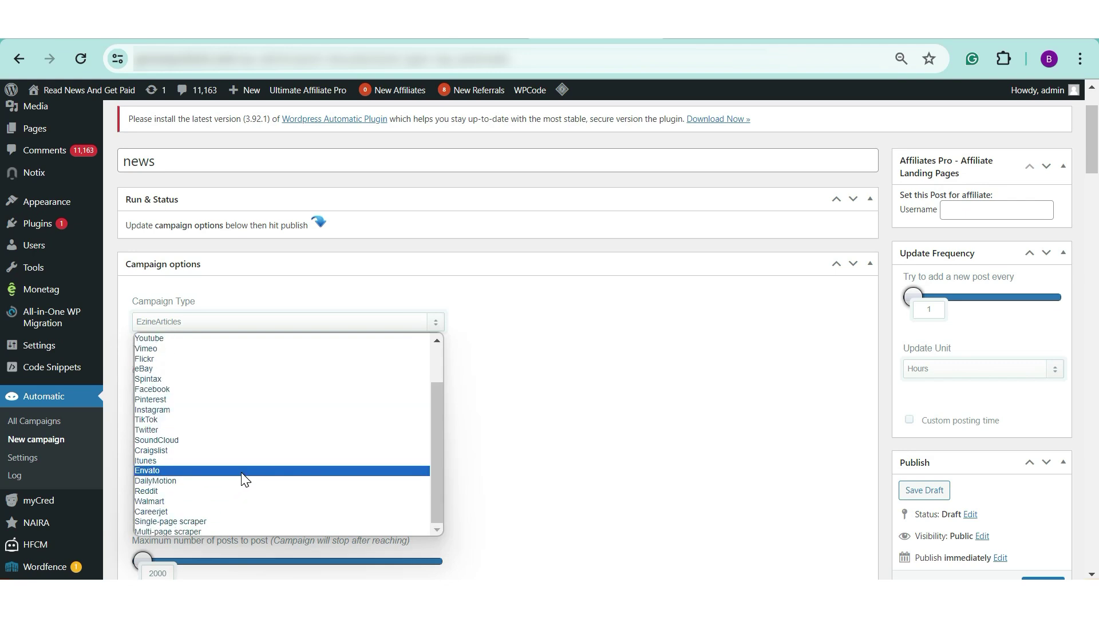
pyautogui.scroll(2, 245, 480)
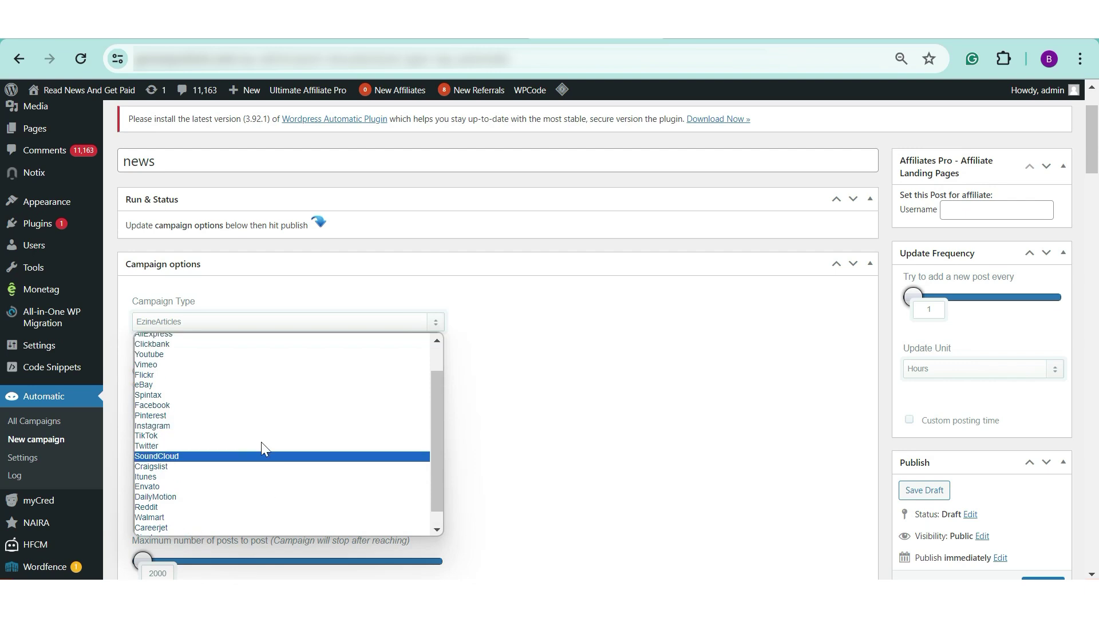
pyautogui.click(234, 350)
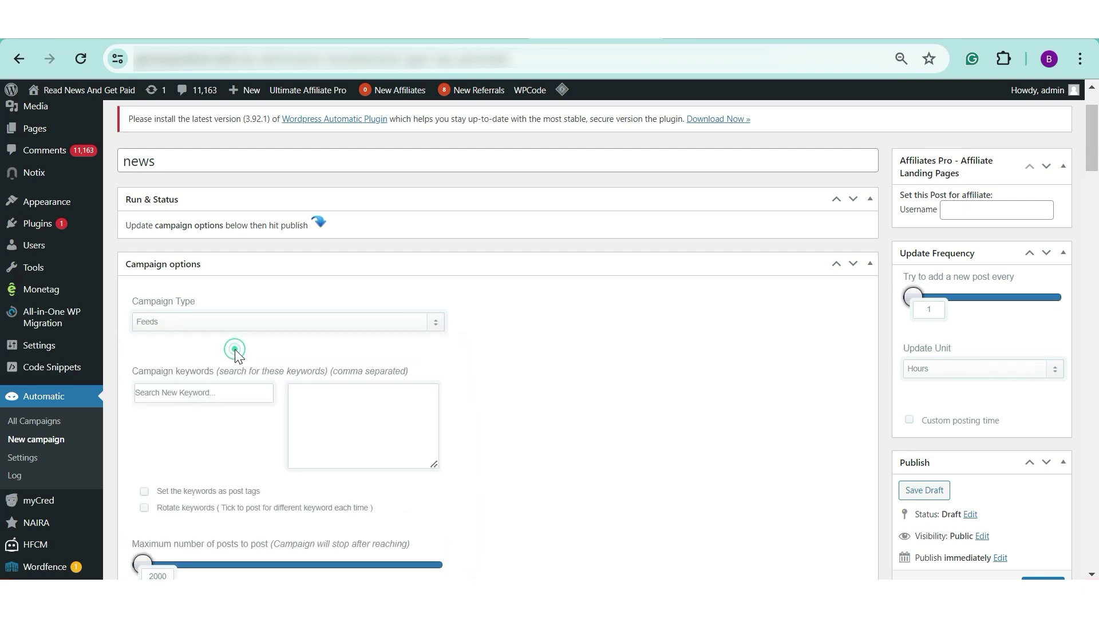
# Set the campaign's maximum number of posts to post to 100
pyautogui.scroll(-1, 518, 338)
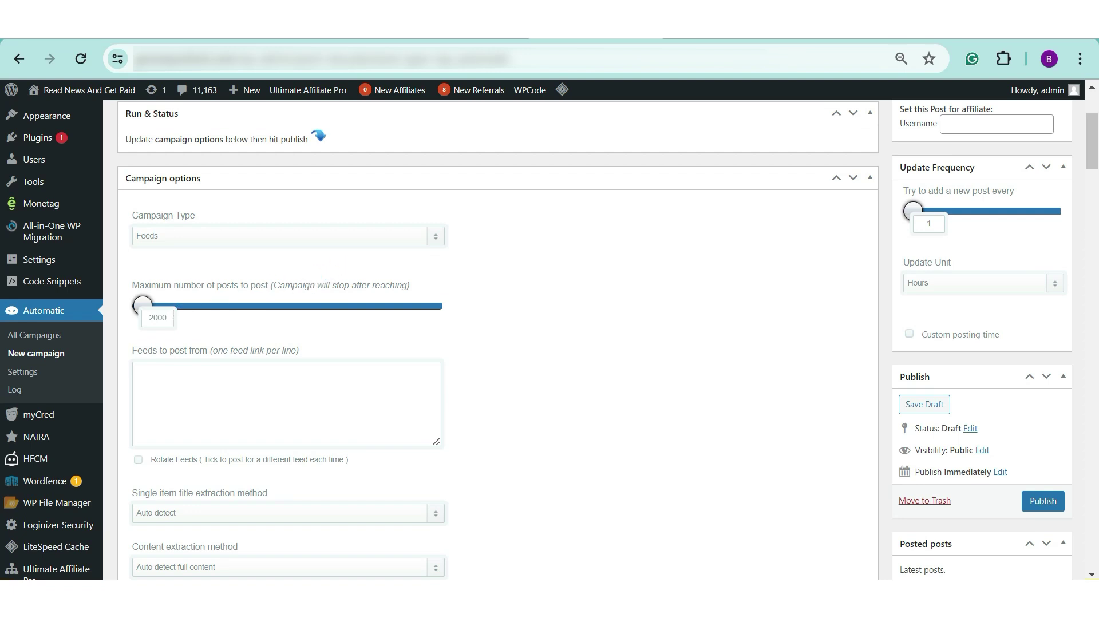
pyautogui.doubleClick(138, 314)
pyautogui.write('1')
pyautogui.click(406, 414)
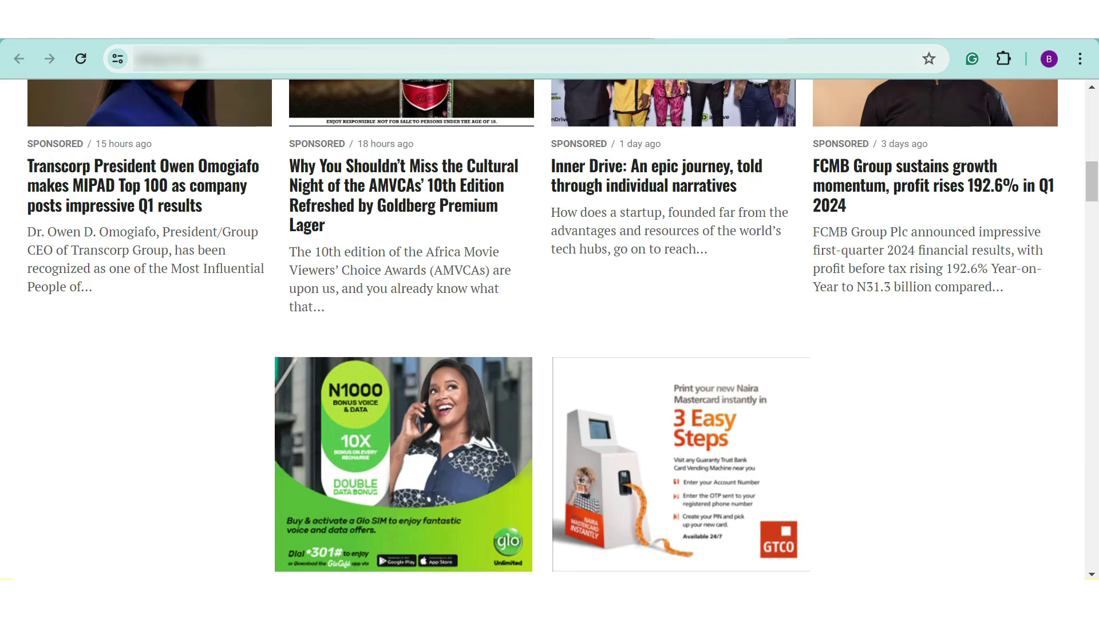
# Search the web for "vangard" and open the Vanguard News website
pyautogui.click(577, 57)
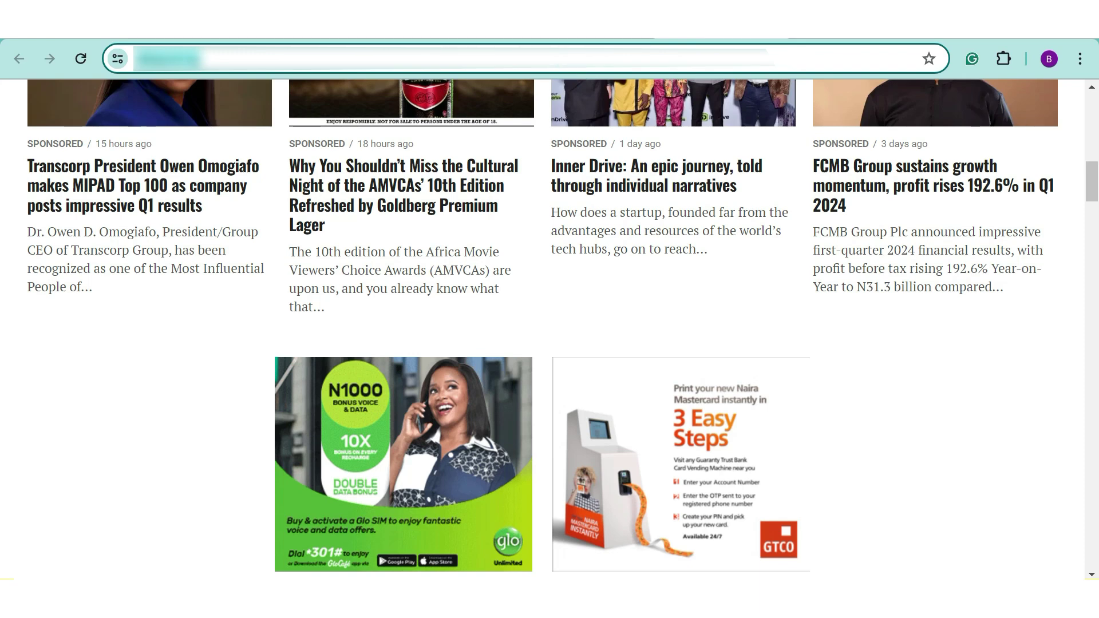
pyautogui.write('vanga')
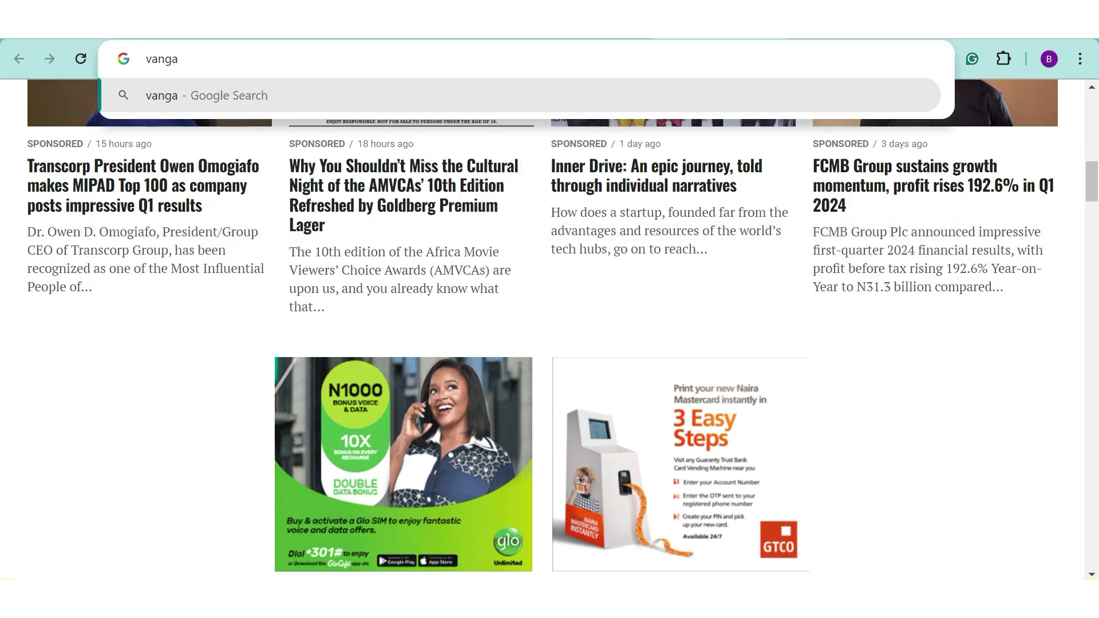
pyautogui.write('rd')
pyautogui.press('Return')
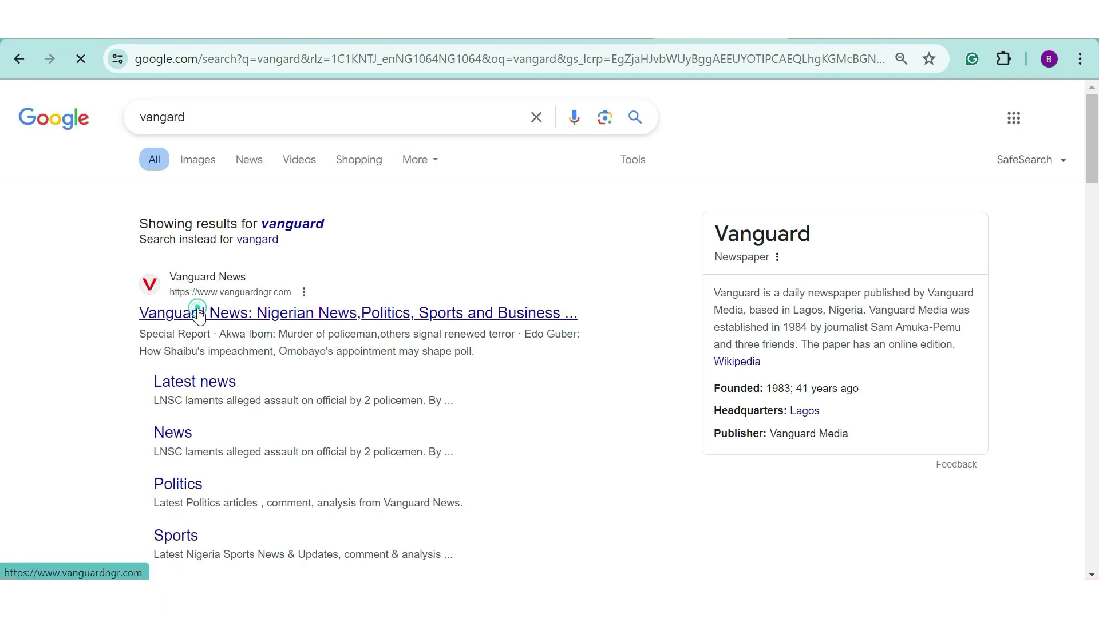
pyautogui.click(184, 313)
pyautogui.click(261, 60)
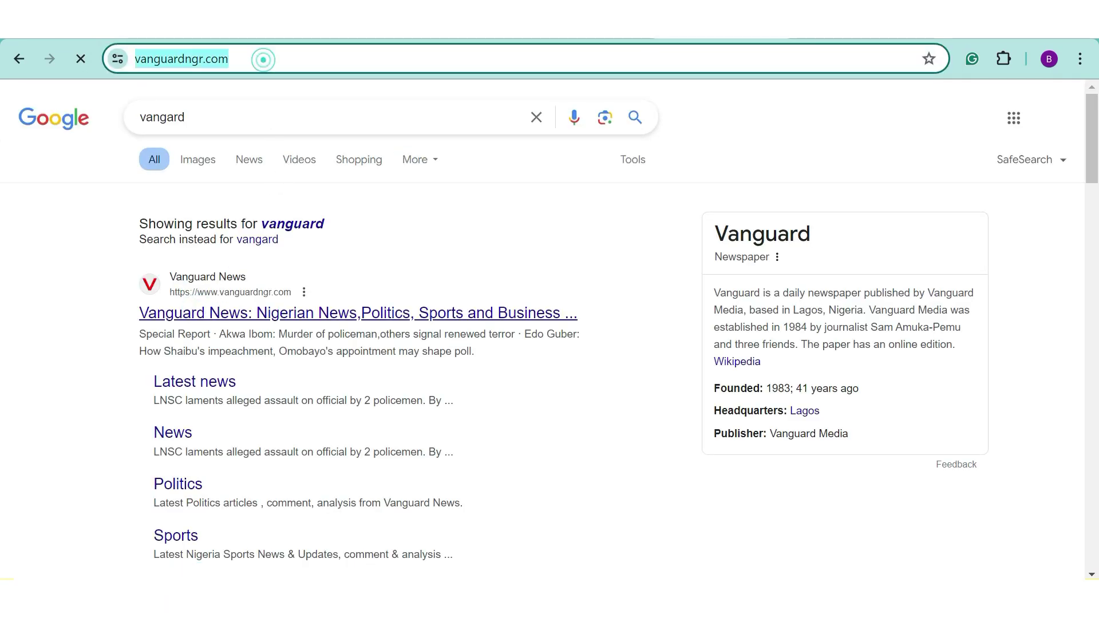
pyautogui.rightClick(183, 54)
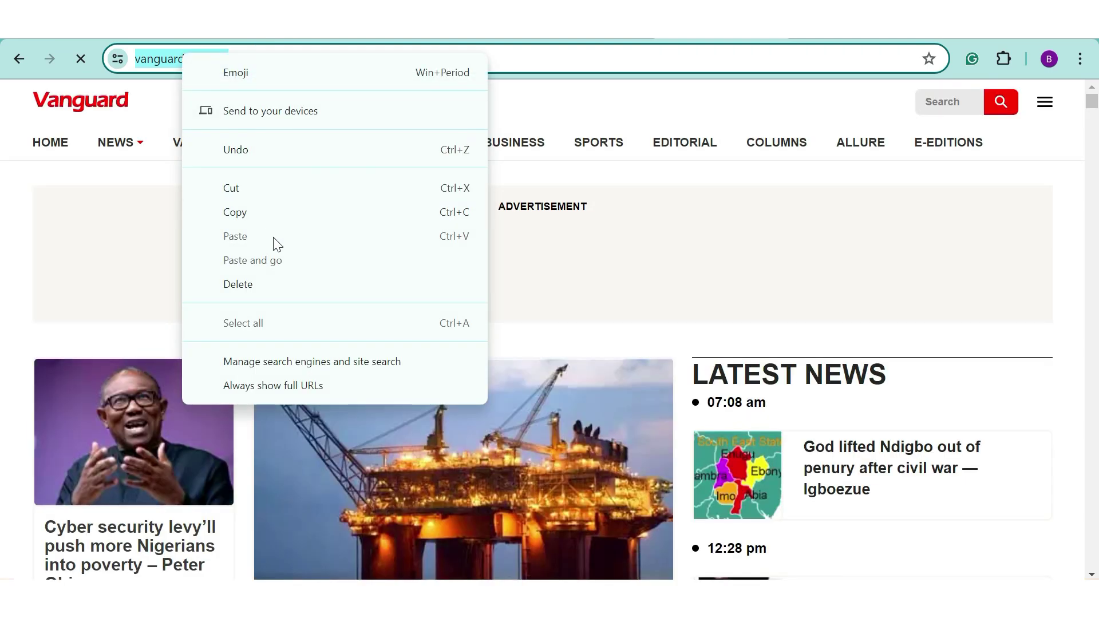
pyautogui.click(273, 214)
pyautogui.click(538, 27)
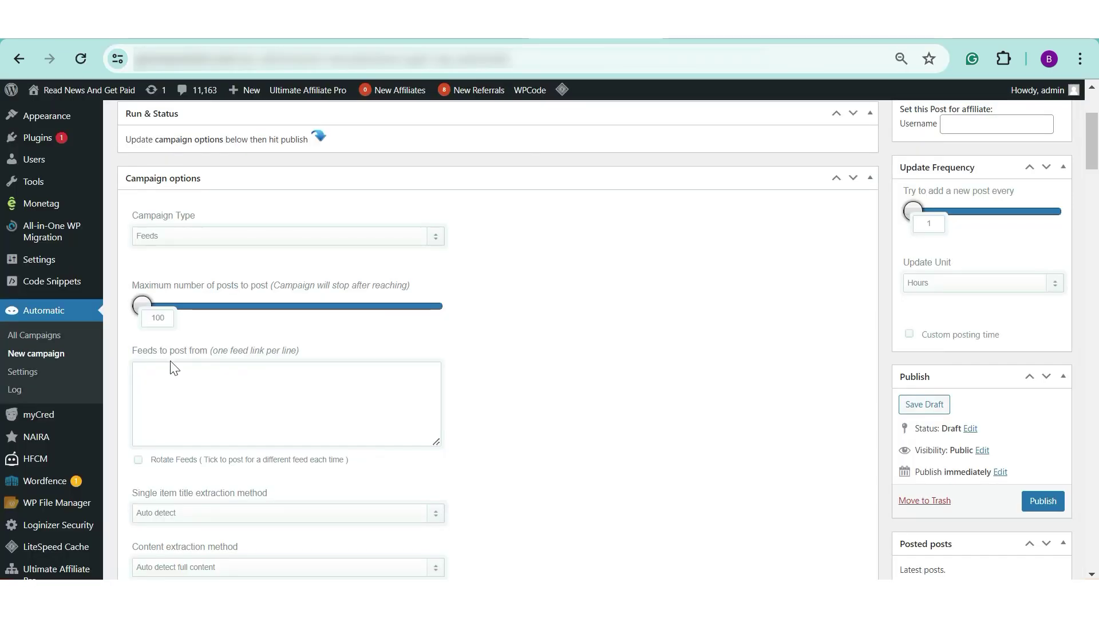
pyautogui.click(166, 387)
pyautogui.hotkey('ctrl', 'v')
pyautogui.click(477, 338)
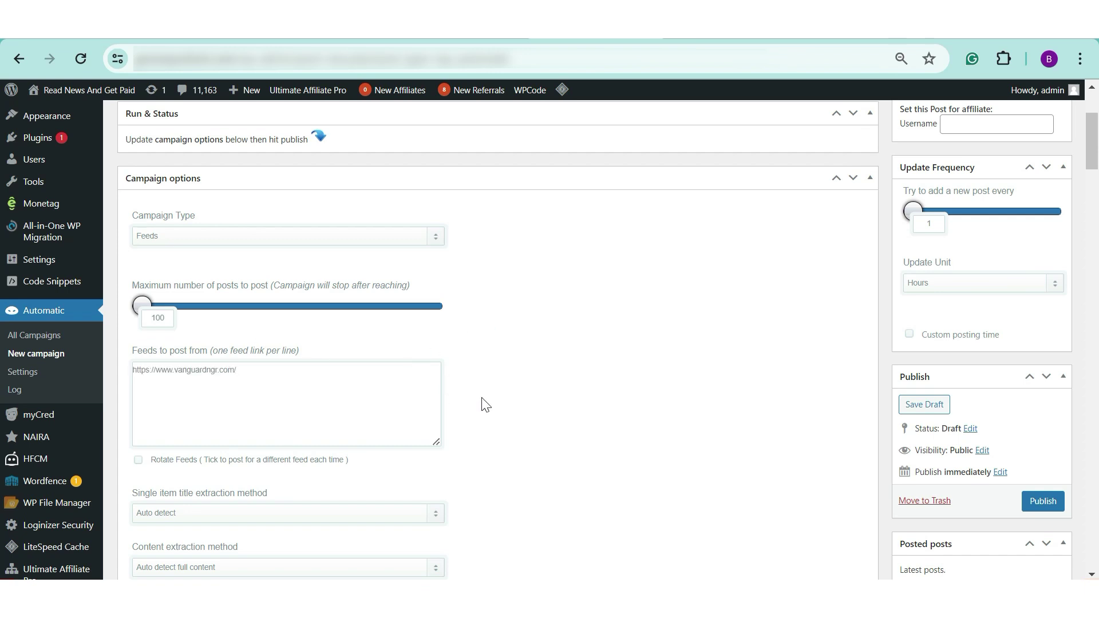
# Review the campaign's feed, post limit and rotation settings, placing the cursor on a new line below the Vanguard link
pyautogui.scroll(-1, 486, 405)
pyautogui.scroll(-2, 182, 404)
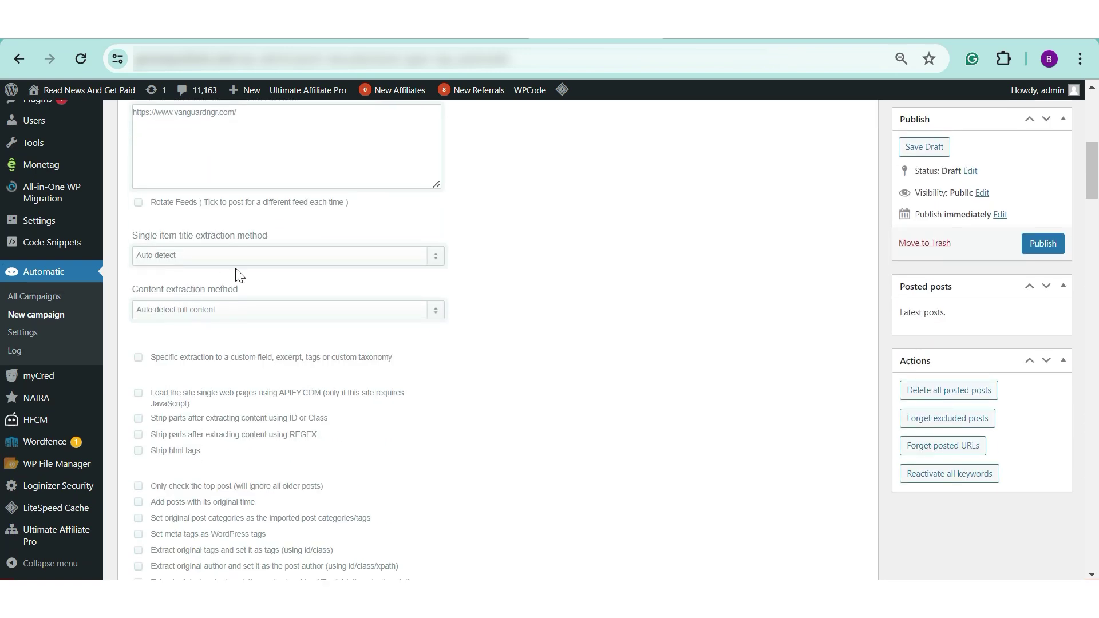
pyautogui.scroll(2, 554, 259)
pyautogui.click(555, 260)
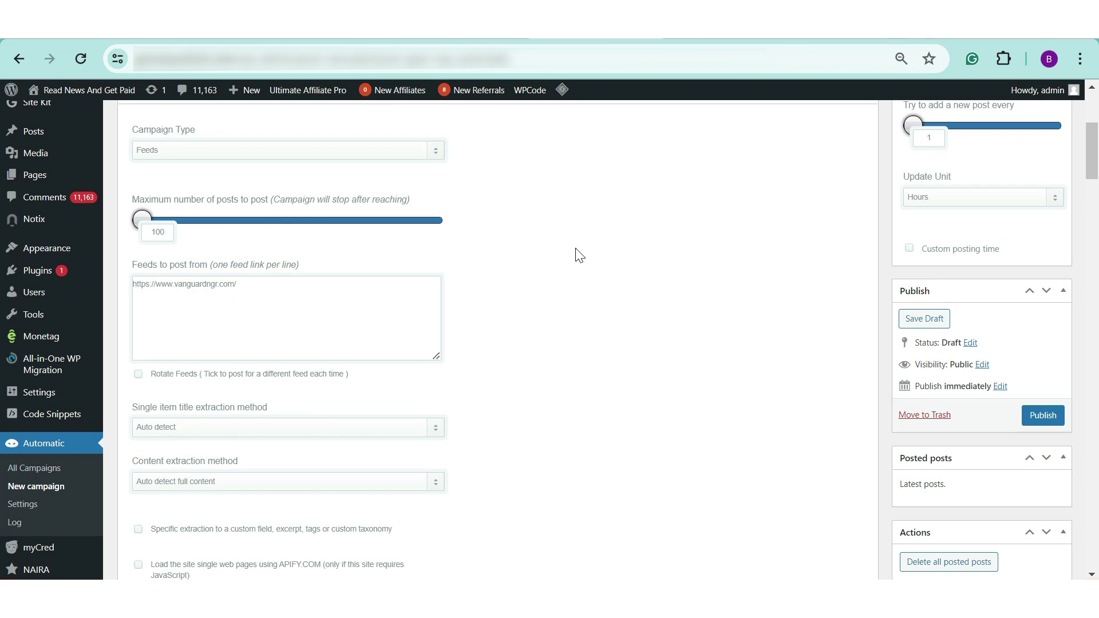
pyautogui.click(576, 249)
pyautogui.click(304, 308)
pyautogui.scroll(-2, 225, 318)
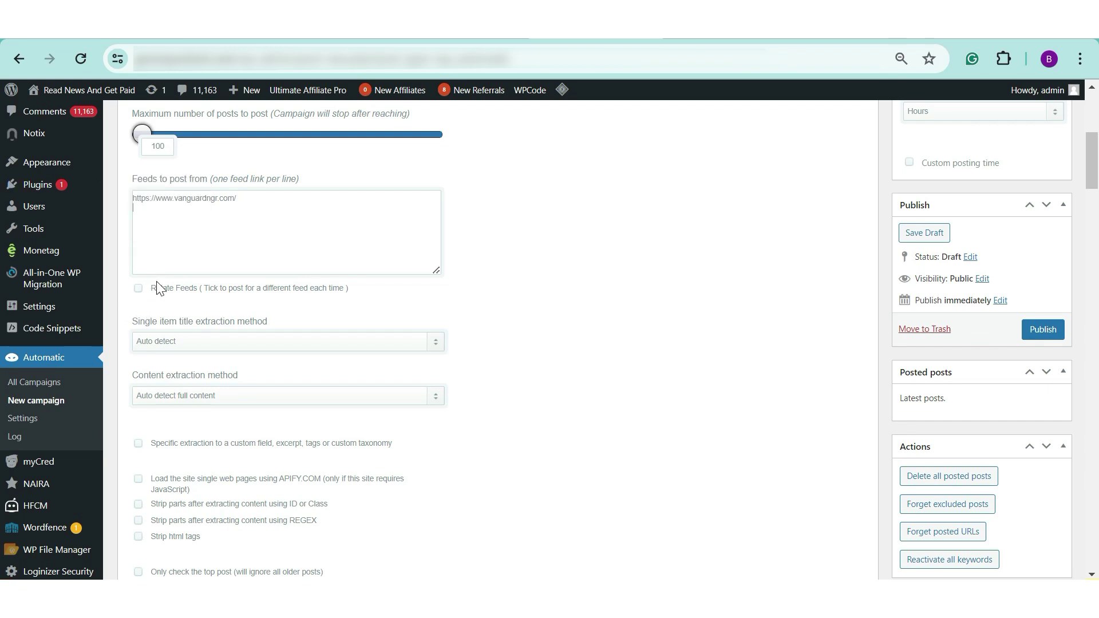
pyautogui.scroll(-1, 360, 342)
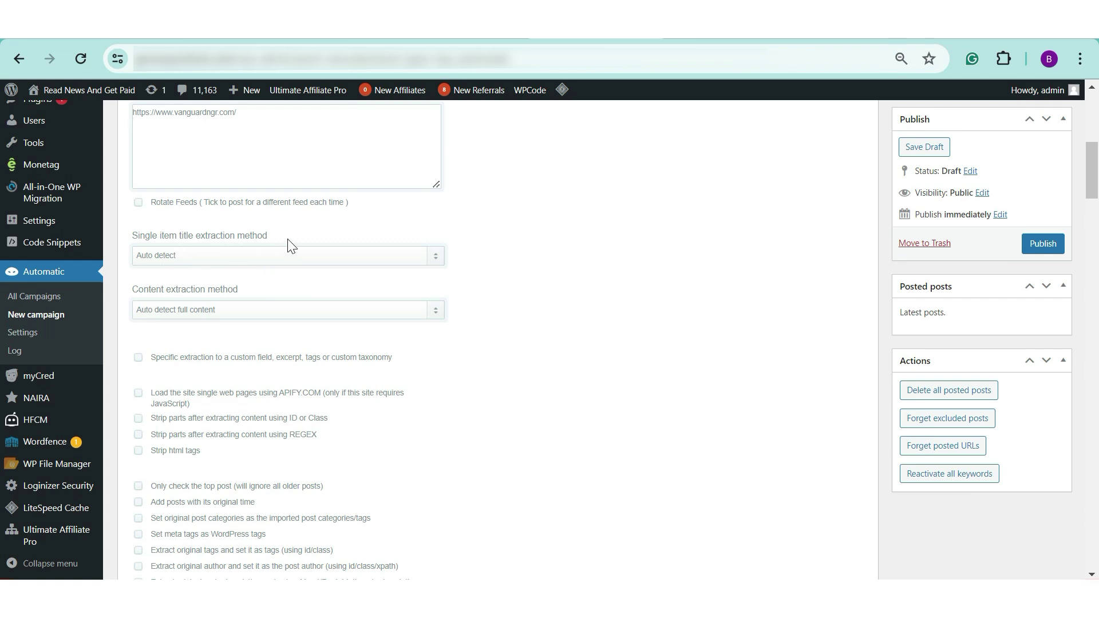
# Examine the choices for single item title extraction and content extraction, keeping Auto detect and Auto detect full content
pyautogui.click(294, 256)
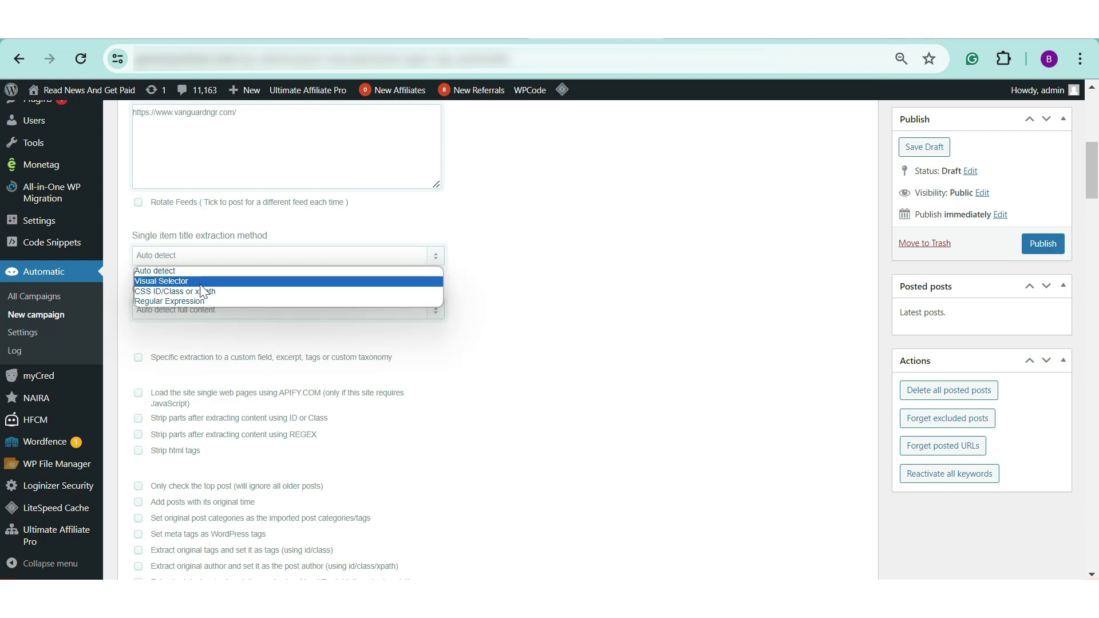
pyautogui.click(434, 229)
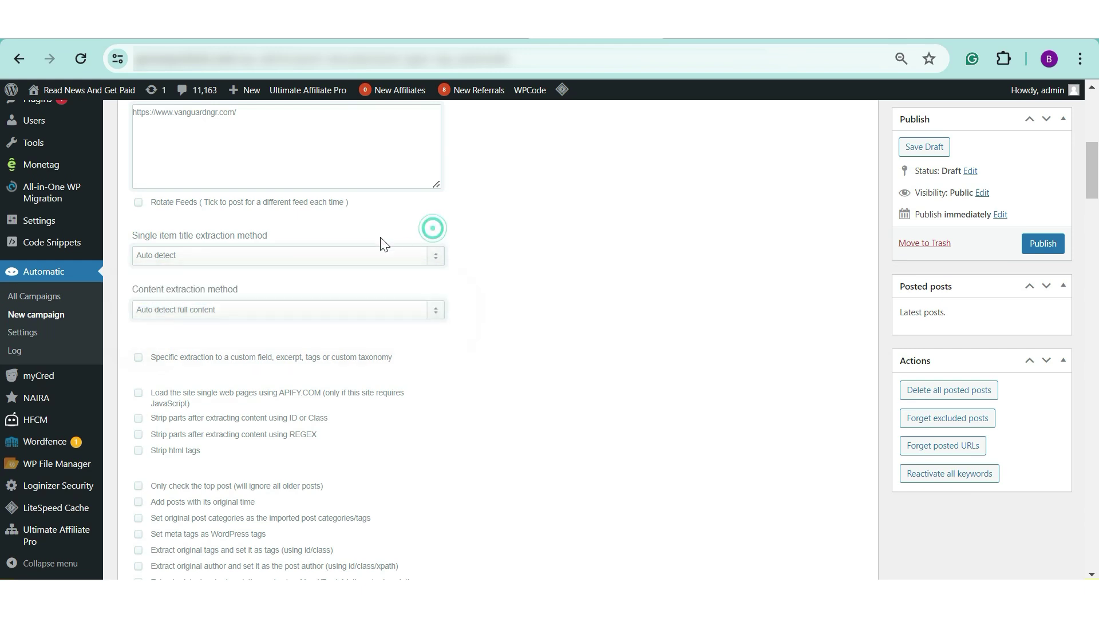
pyautogui.click(231, 310)
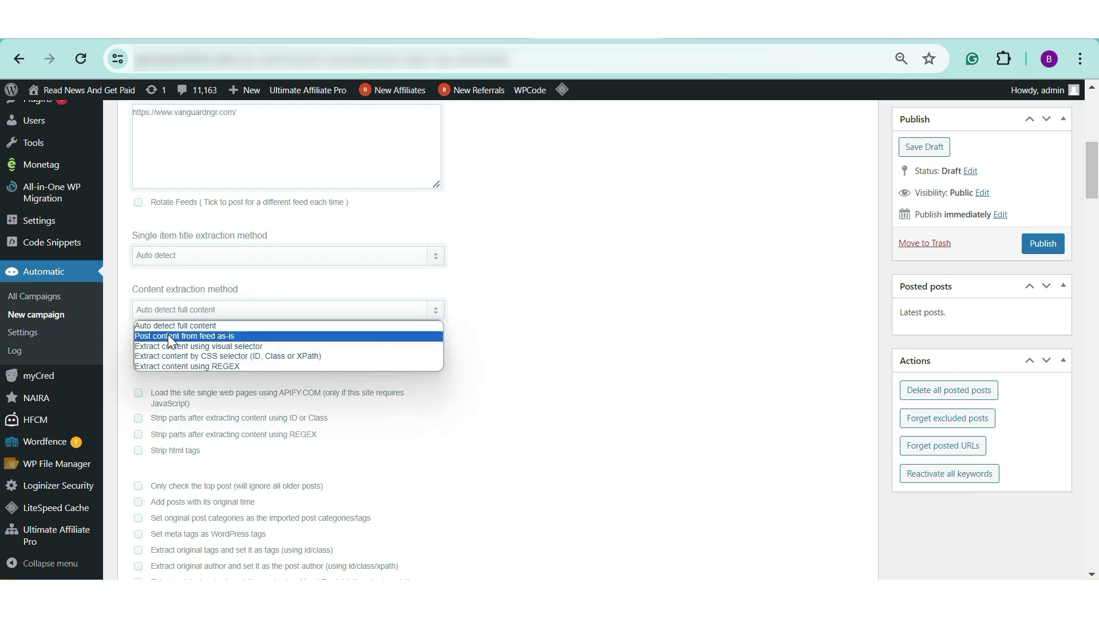
pyautogui.click(534, 331)
# Review the campaign's import option checkboxes and revisit the copied Cole Palmer article on the green-header news site
pyautogui.scroll(-4, 221, 331)
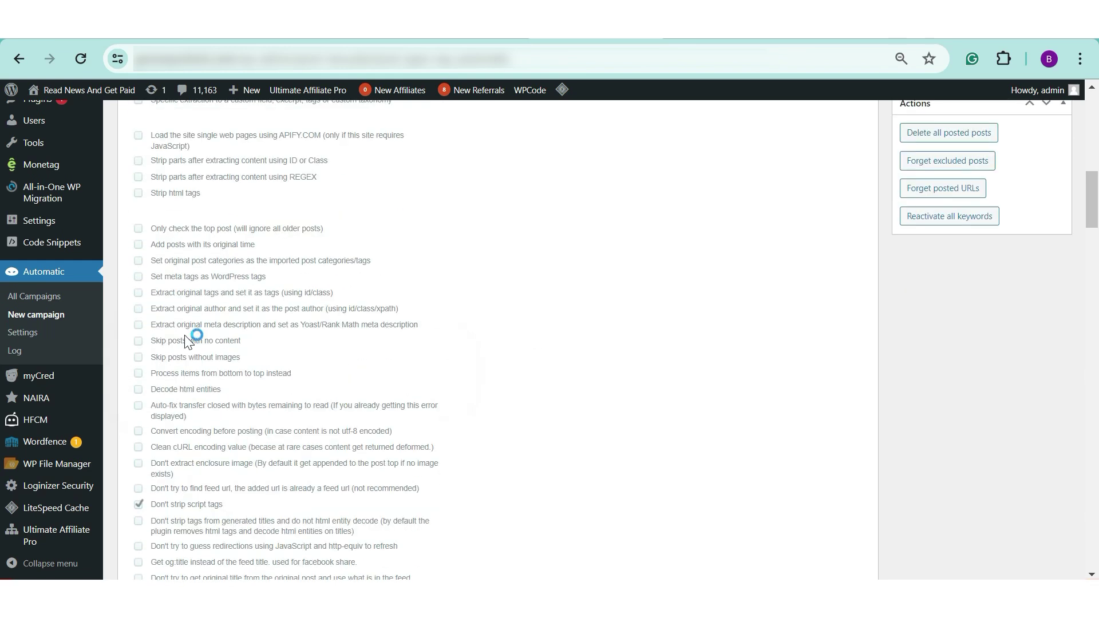
pyautogui.scroll(2, 185, 335)
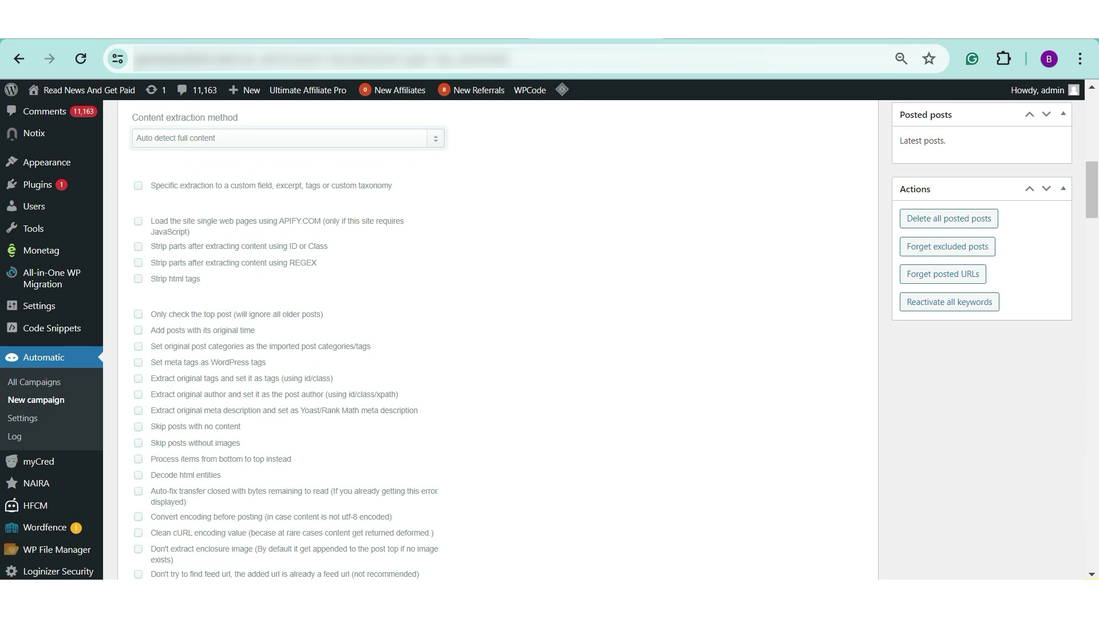
pyautogui.scroll(-3, 220, 289)
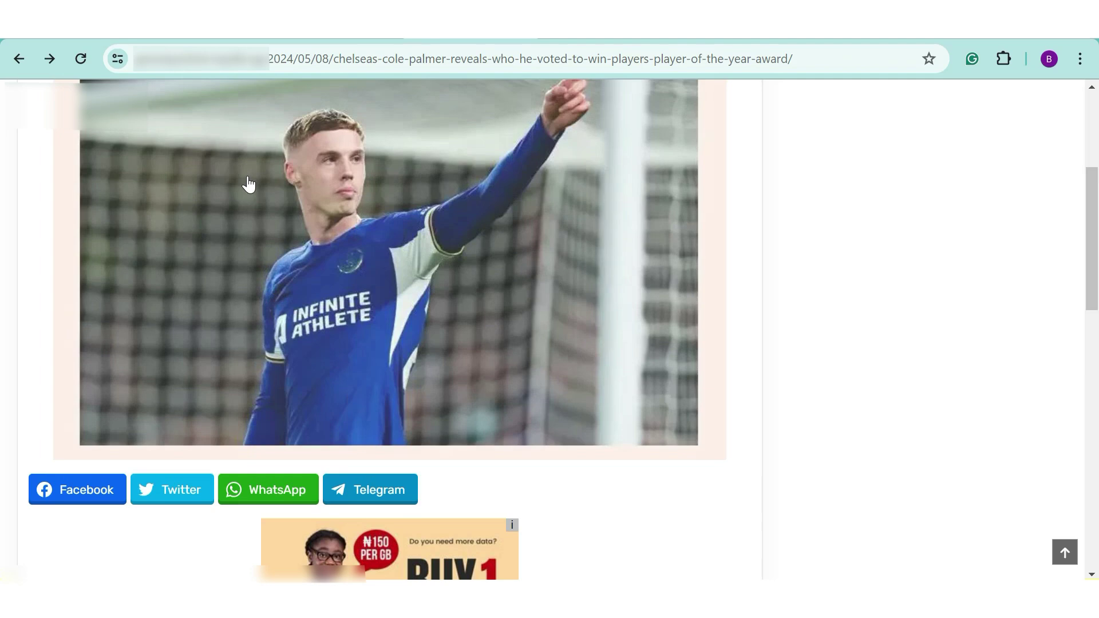
pyautogui.scroll(5, 246, 184)
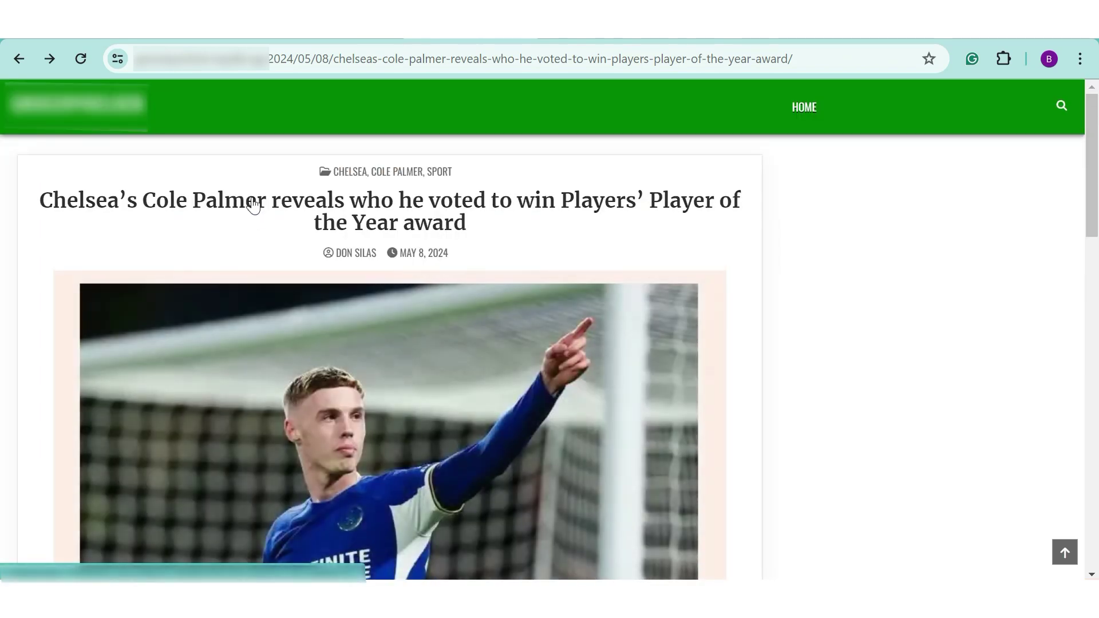
# Check the recent posts on the green-header news site's homepage and examine the campaign's post title and post text templates
pyautogui.click(140, 113)
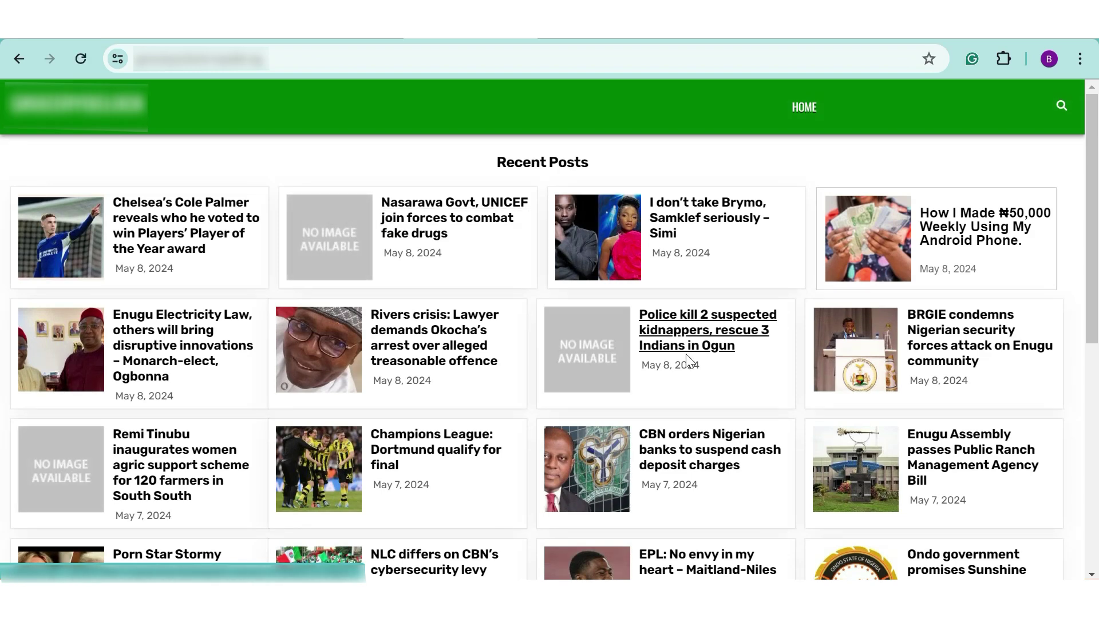
pyautogui.click(608, 26)
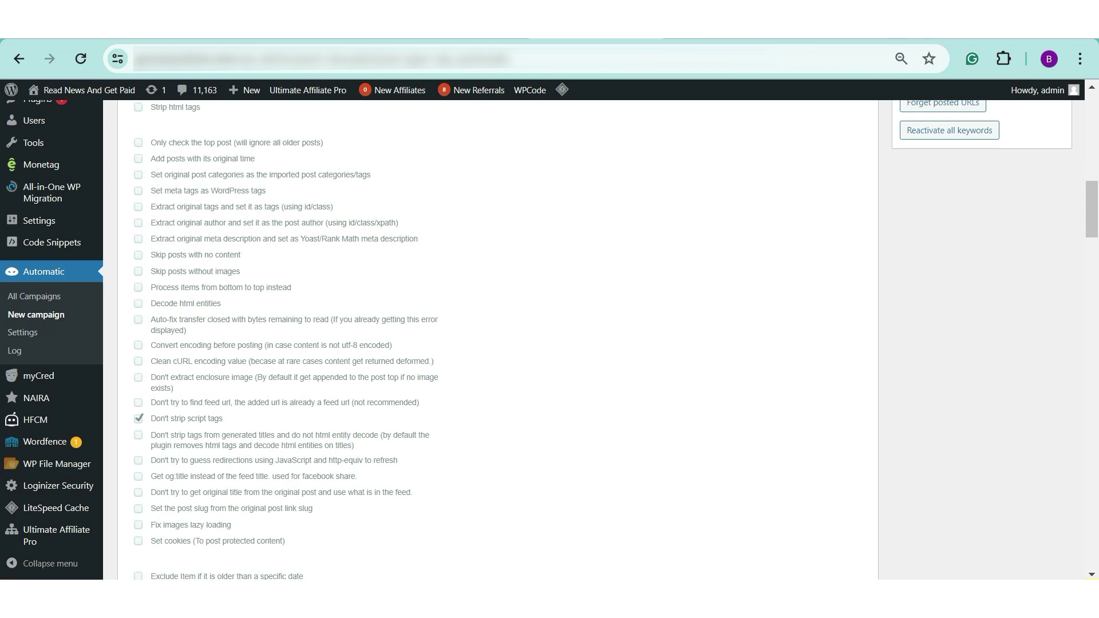
pyautogui.scroll(-3, 218, 307)
pyautogui.scroll(-3, 225, 363)
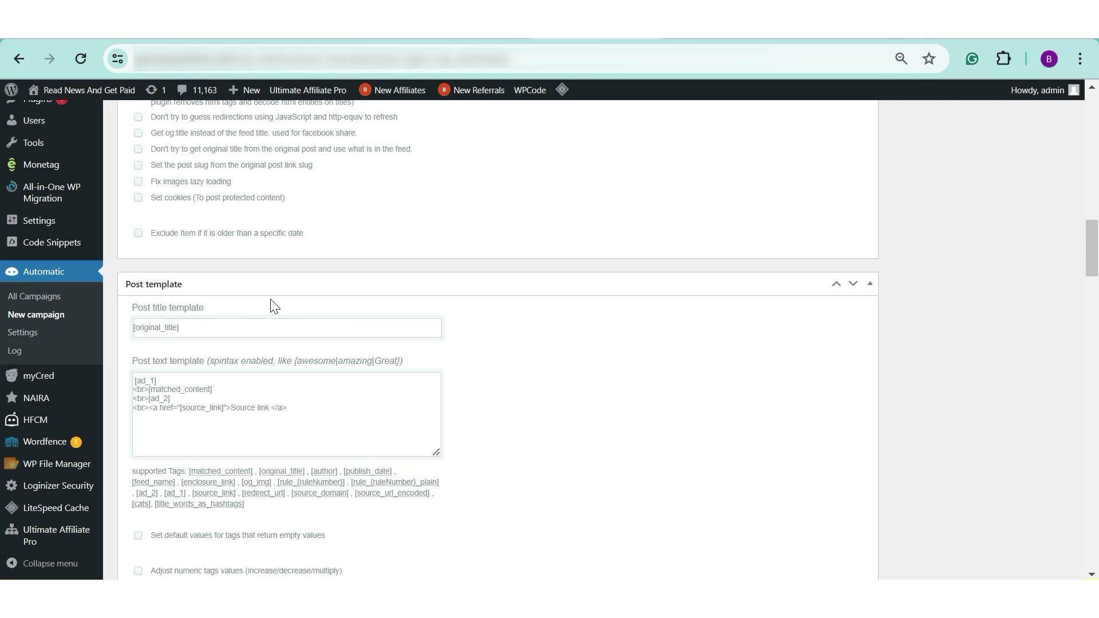
pyautogui.scroll(-2, 272, 310)
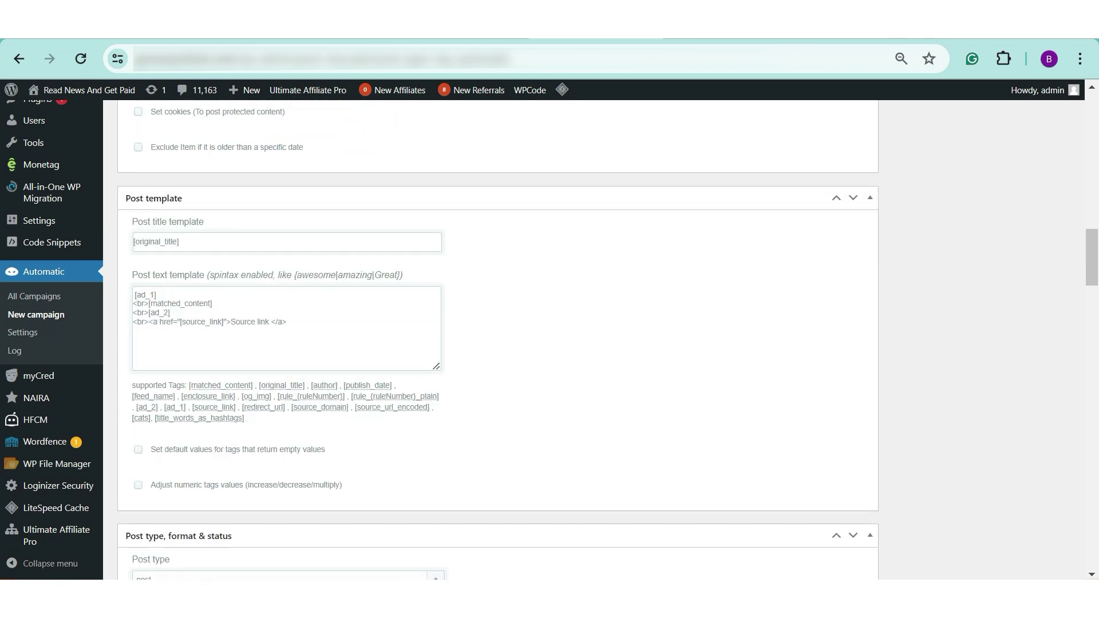
pyautogui.click(210, 232)
pyautogui.click(205, 242)
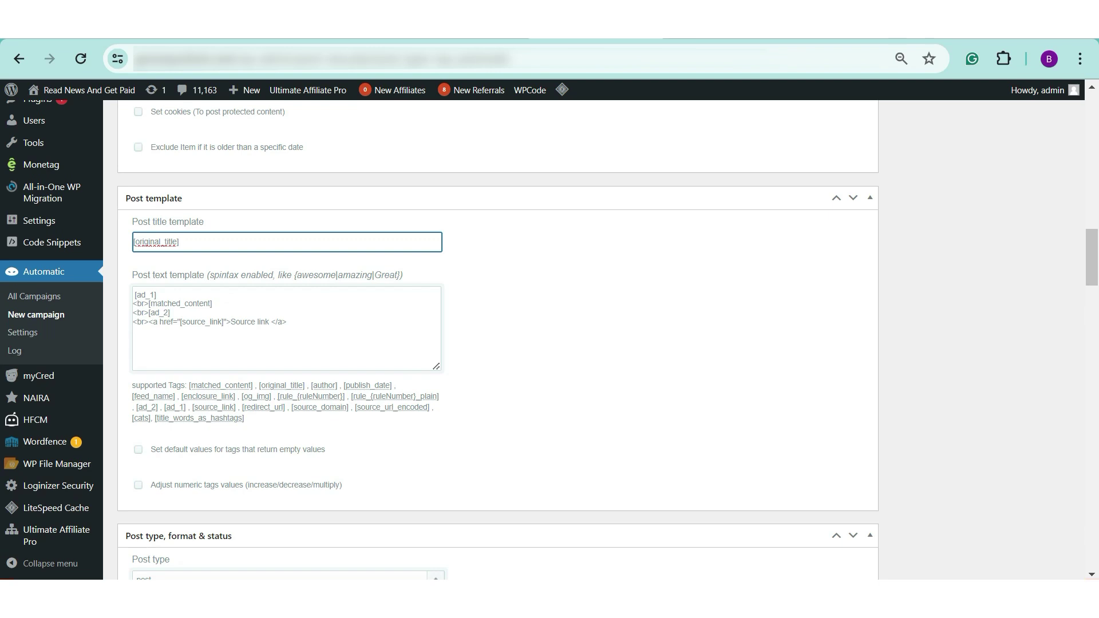
pyautogui.moveTo(340, 398)
pyautogui.click(311, 295)
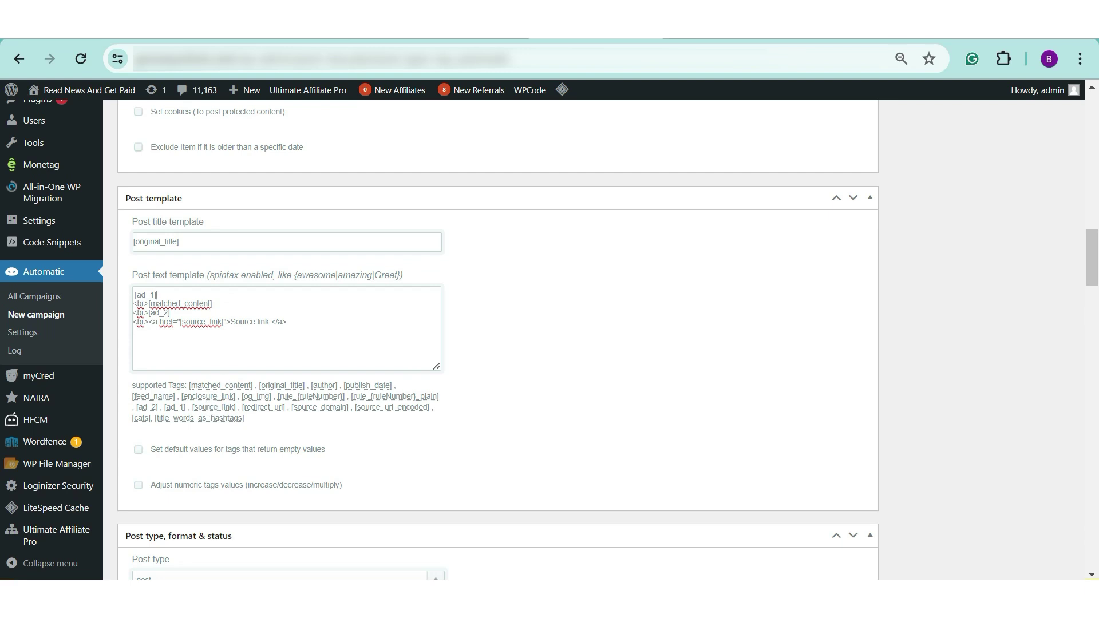
# Examine the post type choices in the campaign's post type, format and status settings, keeping post
pyautogui.scroll(-6, 435, 401)
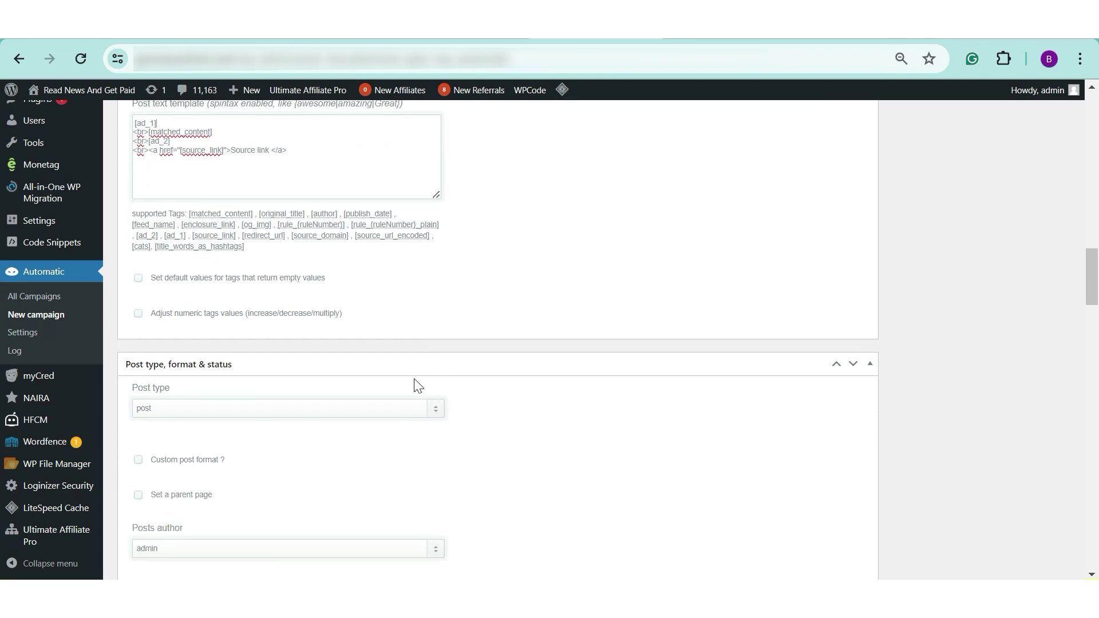
pyautogui.scroll(3, 371, 375)
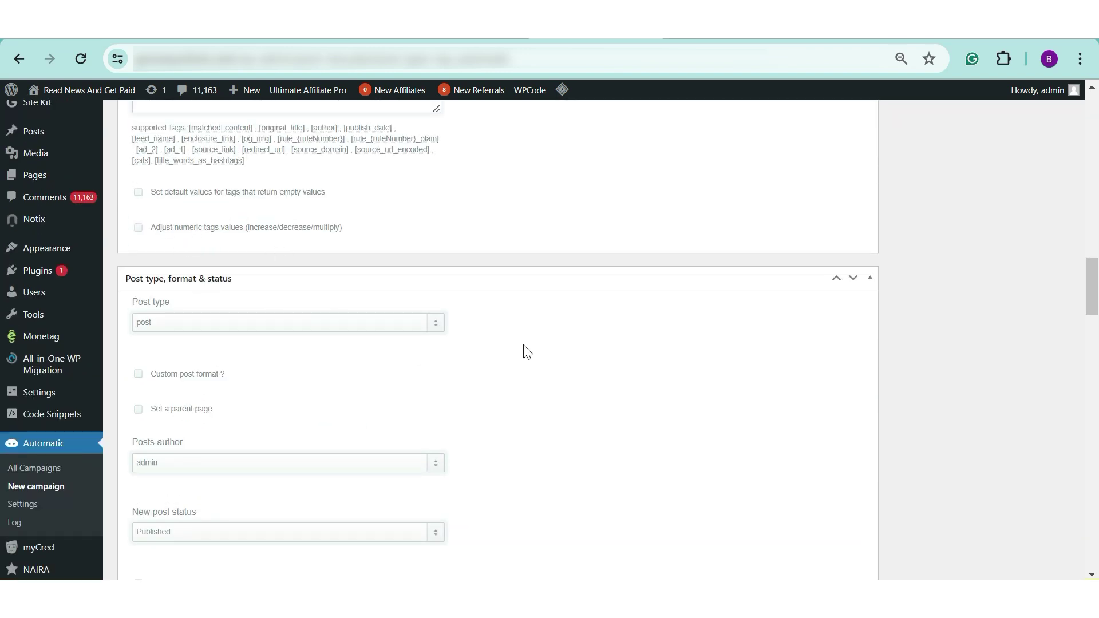
pyautogui.scroll(-2, 544, 346)
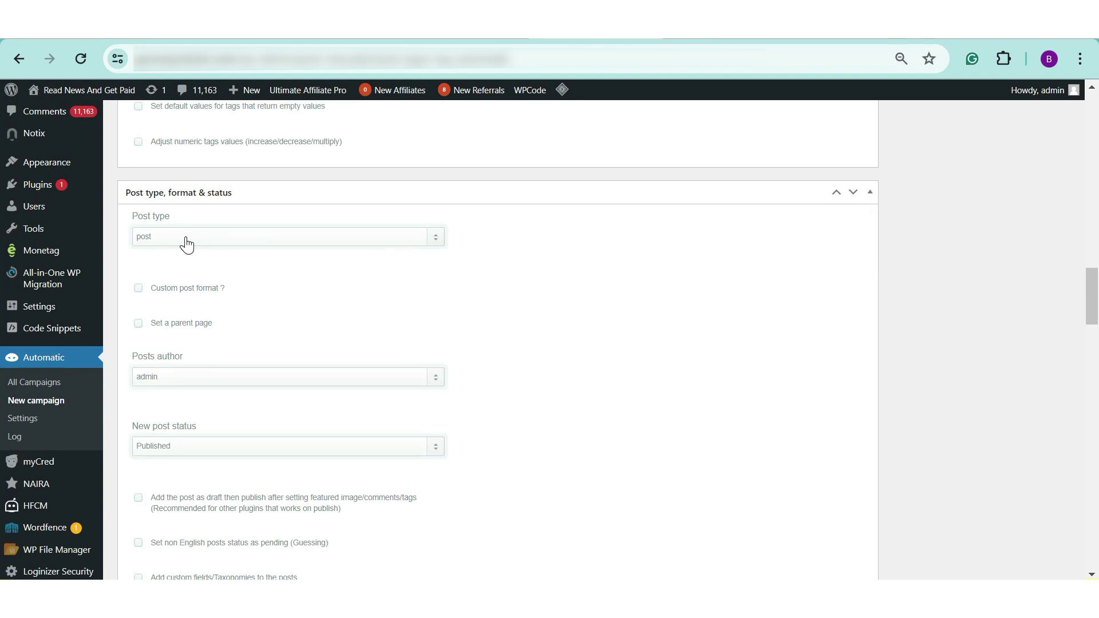
pyautogui.click(340, 241)
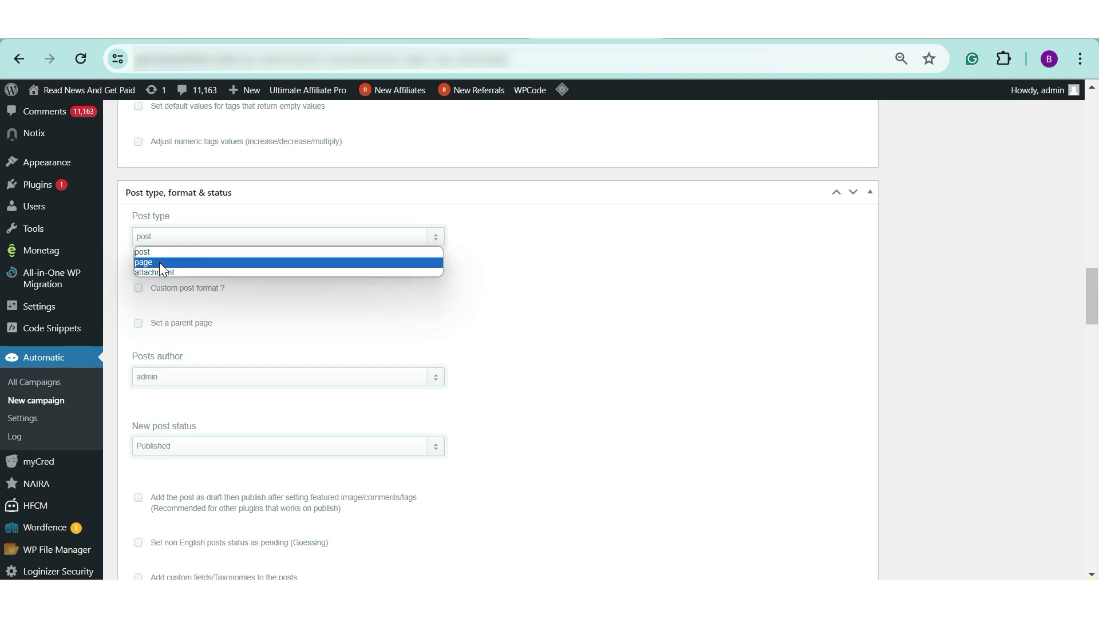
pyautogui.click(552, 276)
pyautogui.scroll(-3, 206, 300)
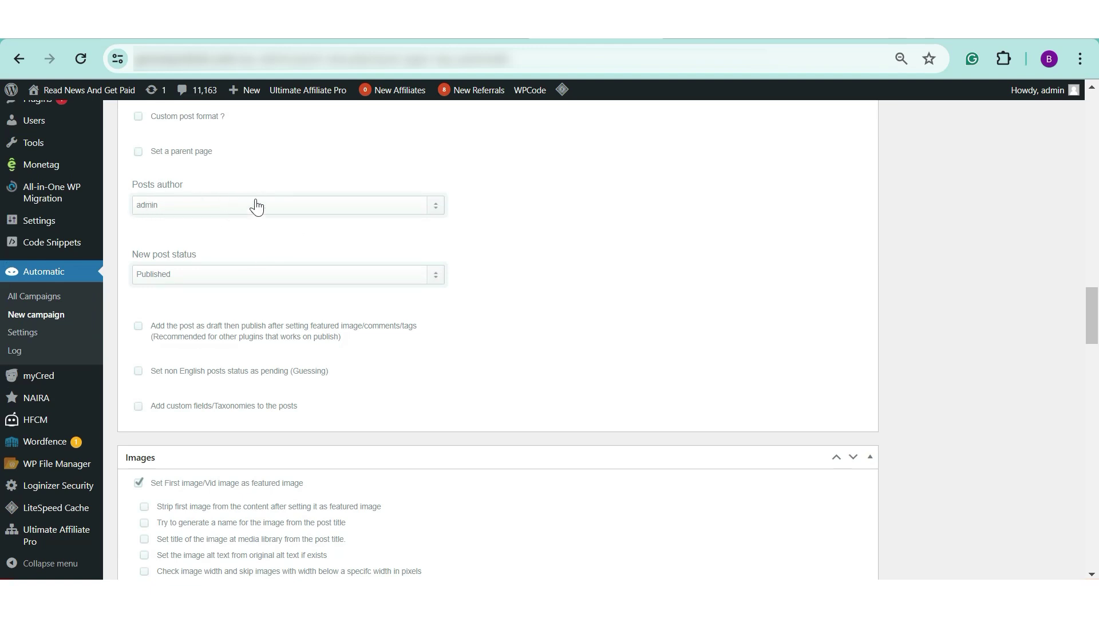
# Glance at the news site's recent posts and examine the campaign's posts author choices, keeping admin
pyautogui.click(466, 34)
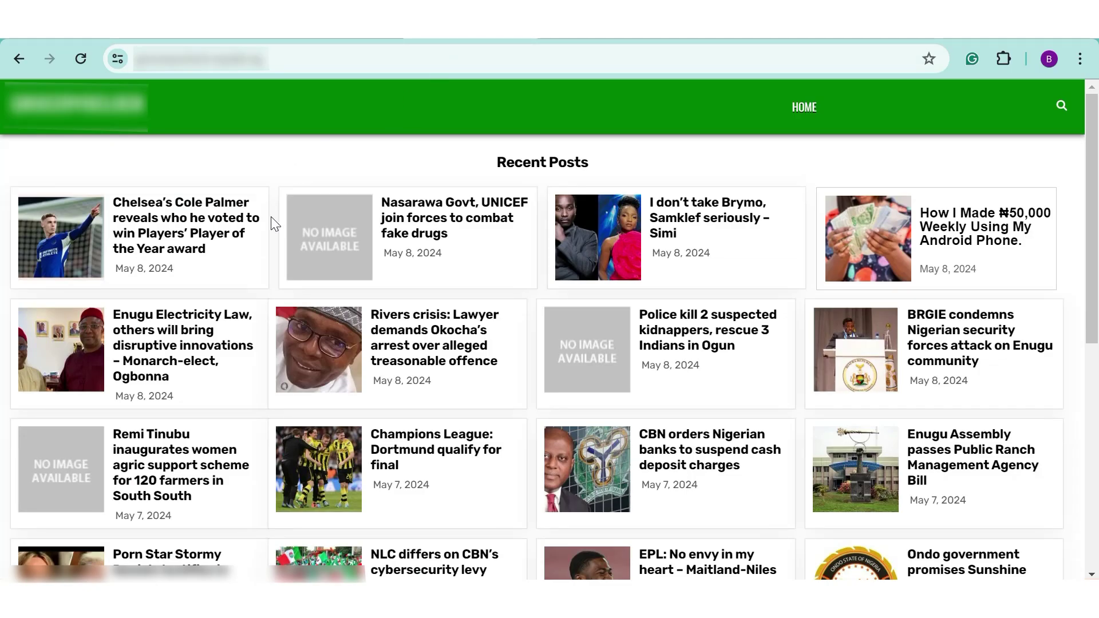
pyautogui.click(400, 26)
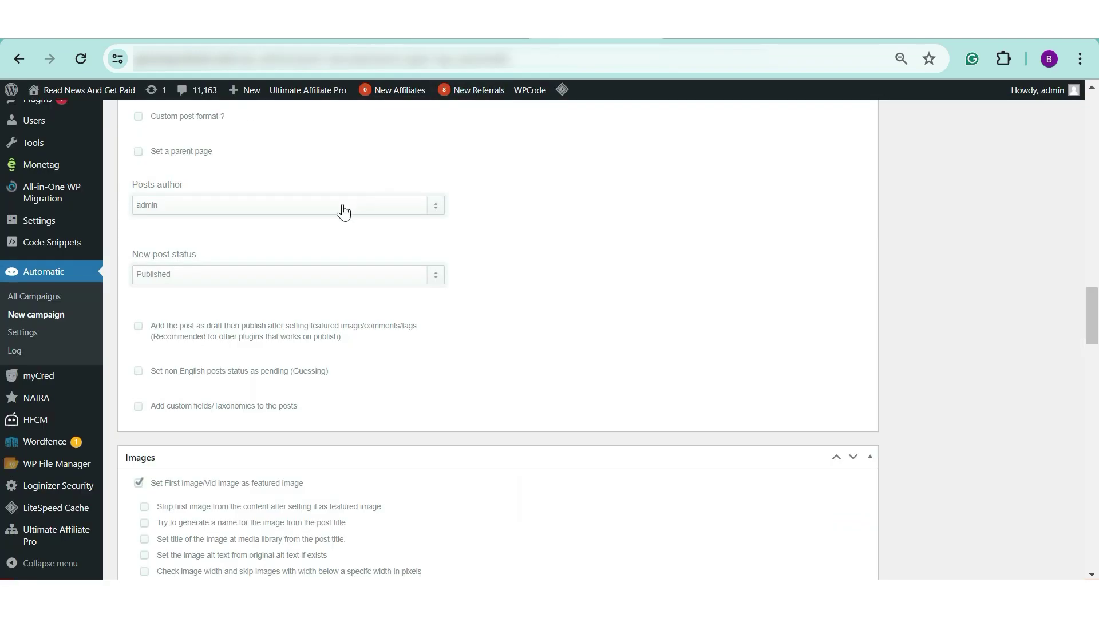
pyautogui.click(300, 215)
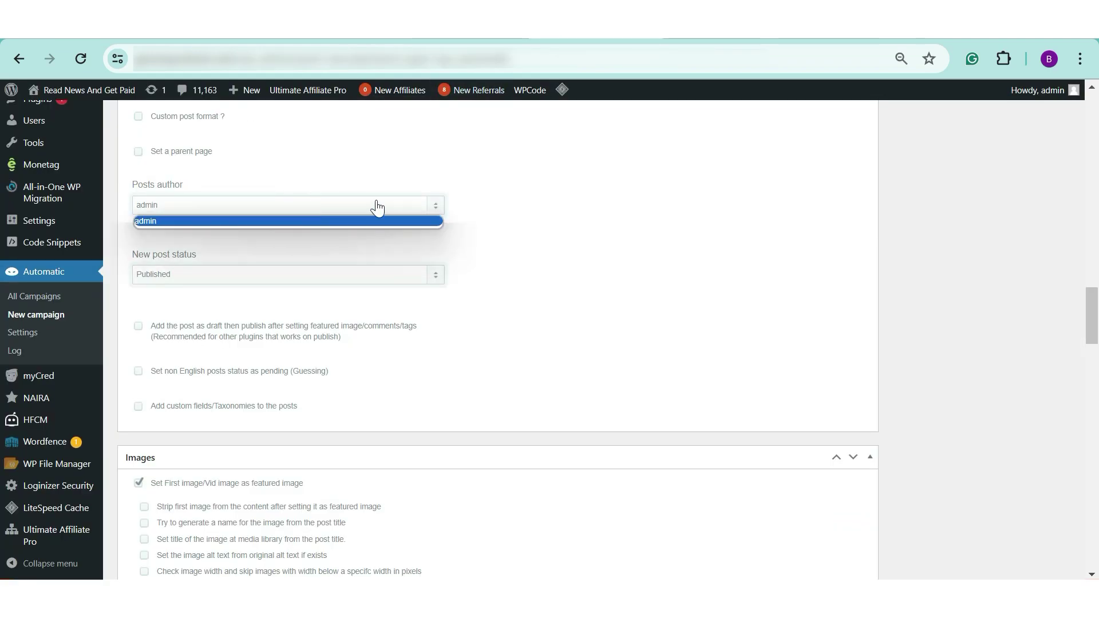
pyautogui.click(612, 223)
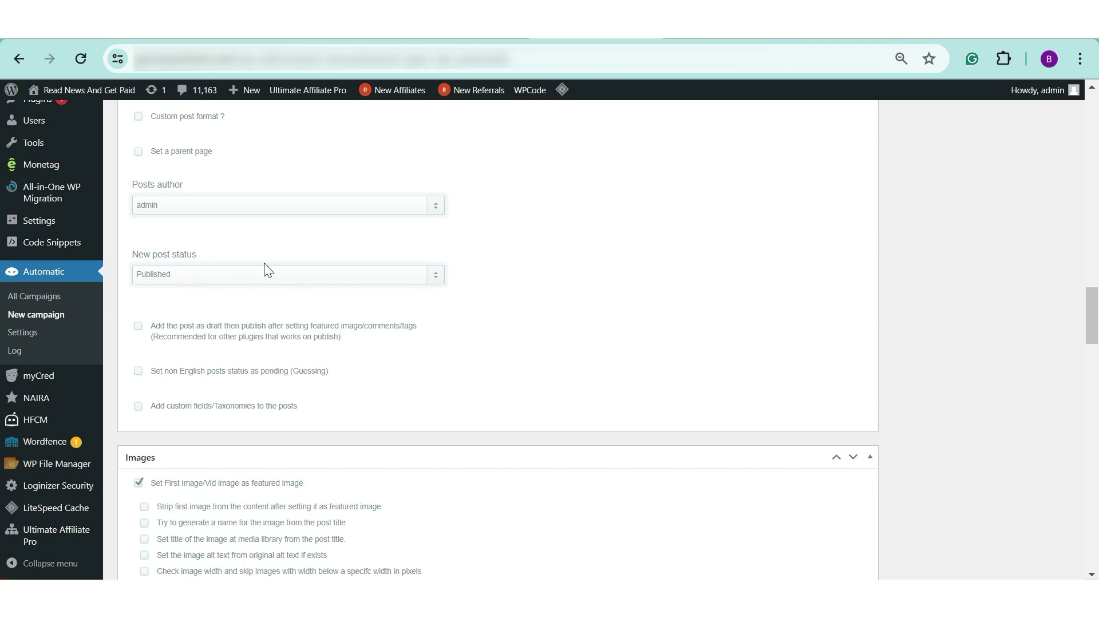
# Examine the new post status choices for imported posts, keeping Published
pyautogui.click(296, 280)
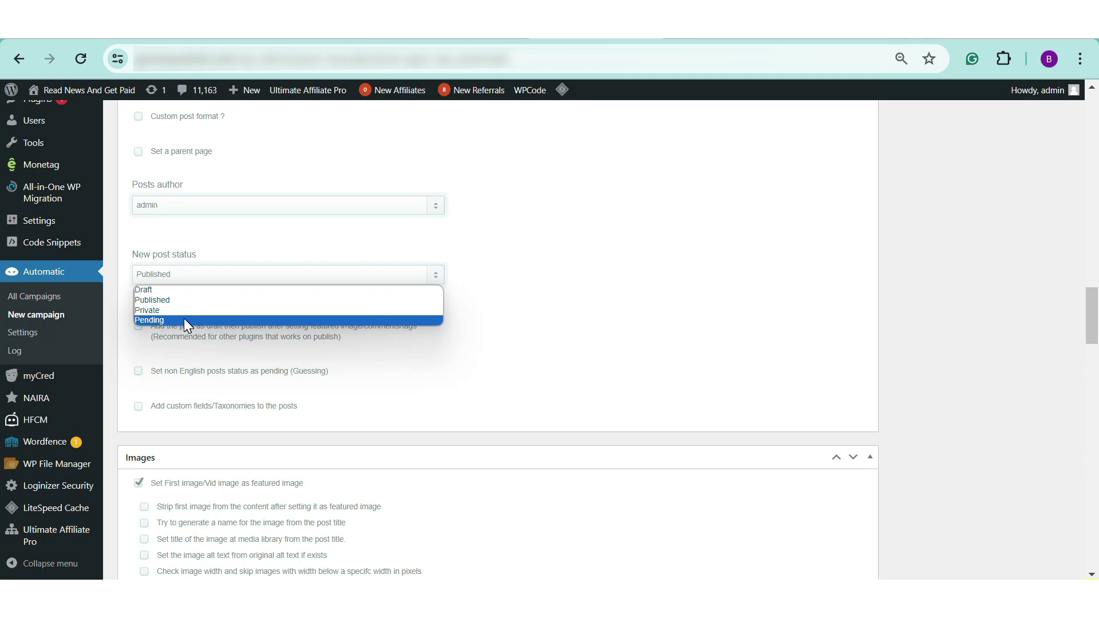
pyautogui.click(200, 292)
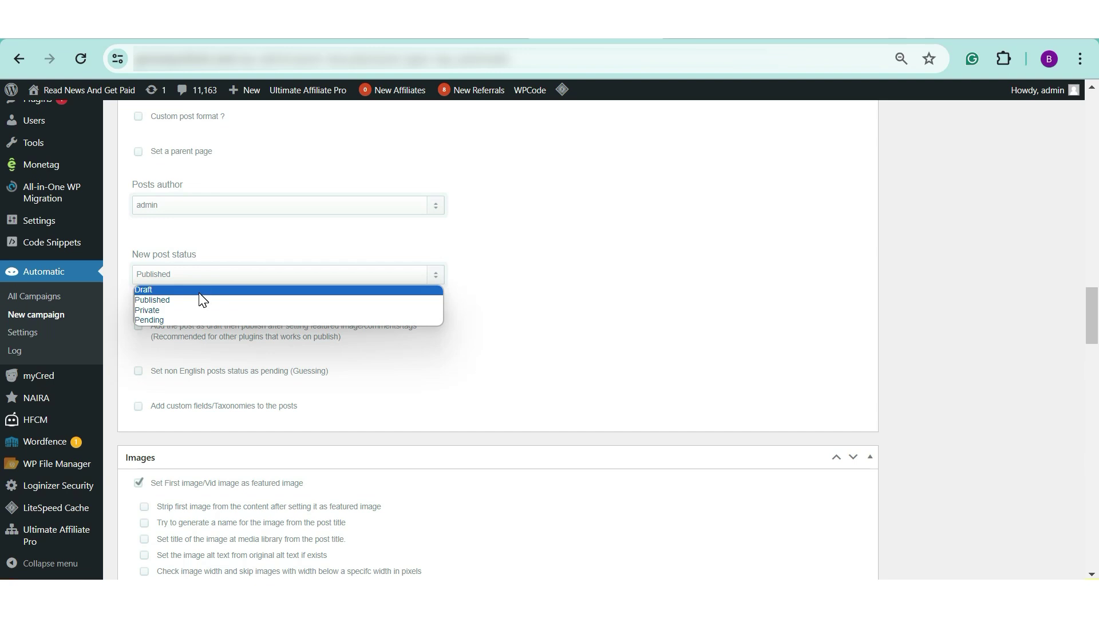
pyautogui.click(490, 241)
# Look over the post thumbnails on the news site's homepage and review the campaign's Images options
pyautogui.scroll(-5, 424, 321)
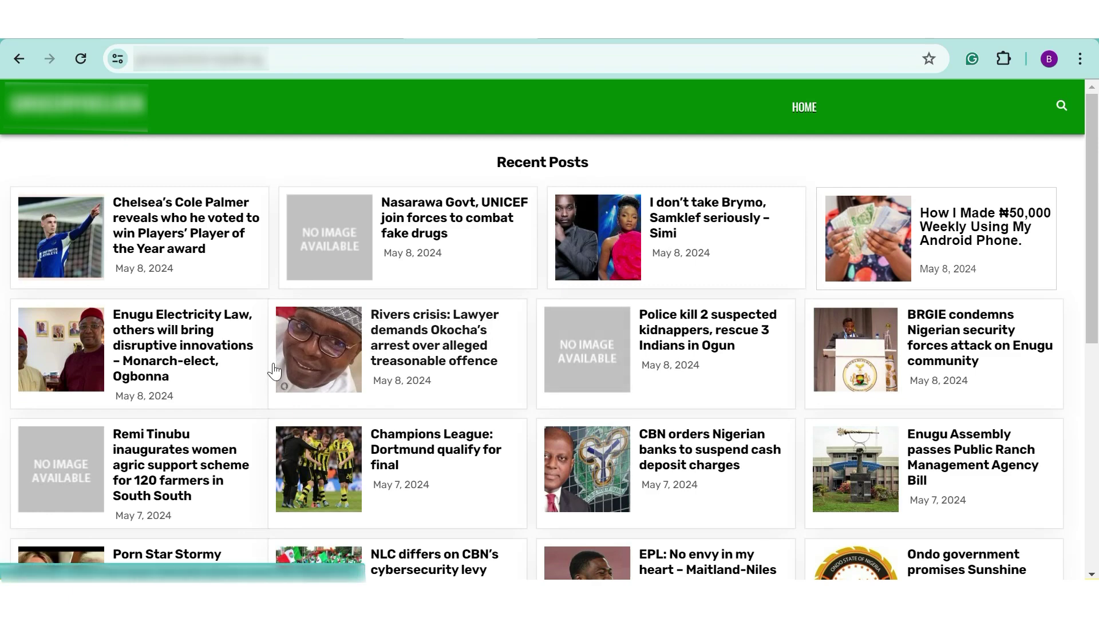
pyautogui.scroll(-1, 295, 495)
pyautogui.scroll(-3, 295, 495)
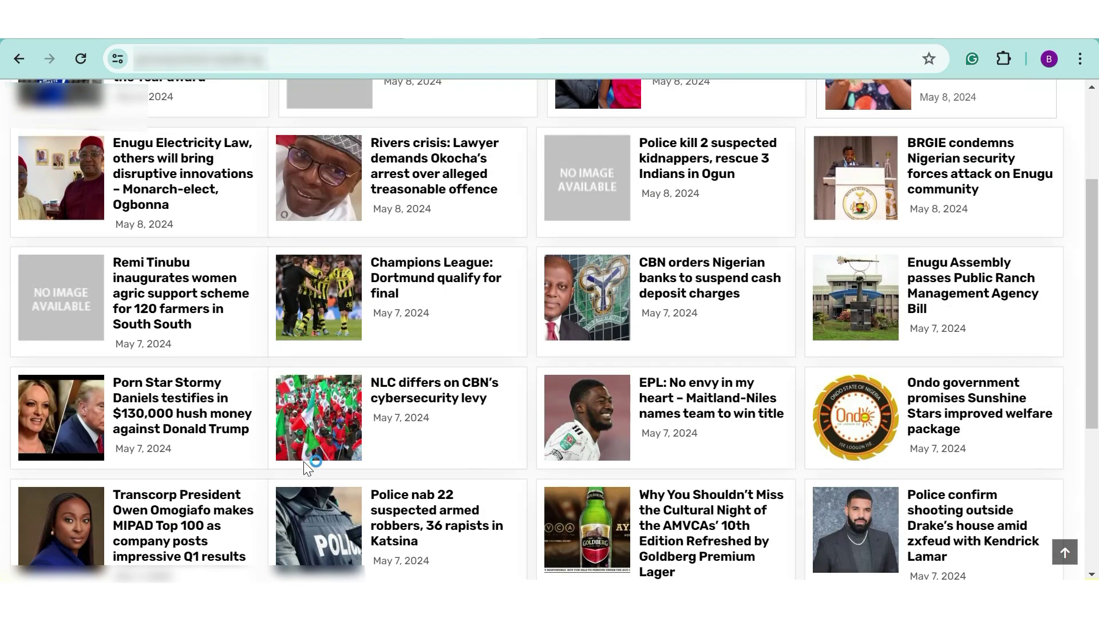
pyautogui.scroll(-1, 369, 433)
pyautogui.scroll(-5, 369, 433)
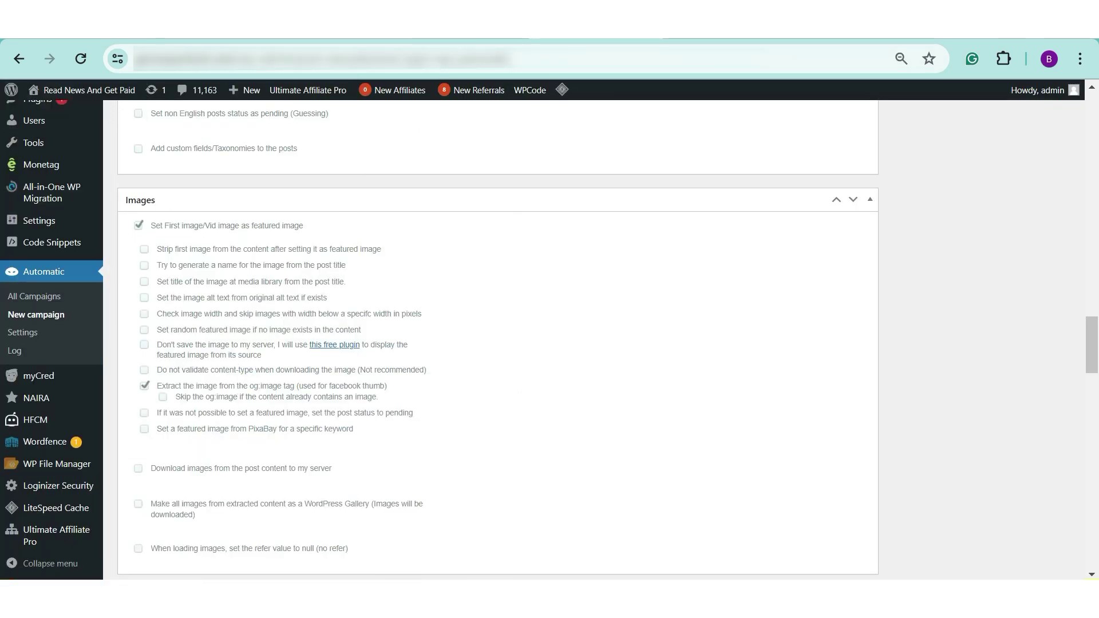
# Review the campaign's category list and tagging options, comparing them with the posts on the news site's homepage
pyautogui.scroll(-6, 220, 311)
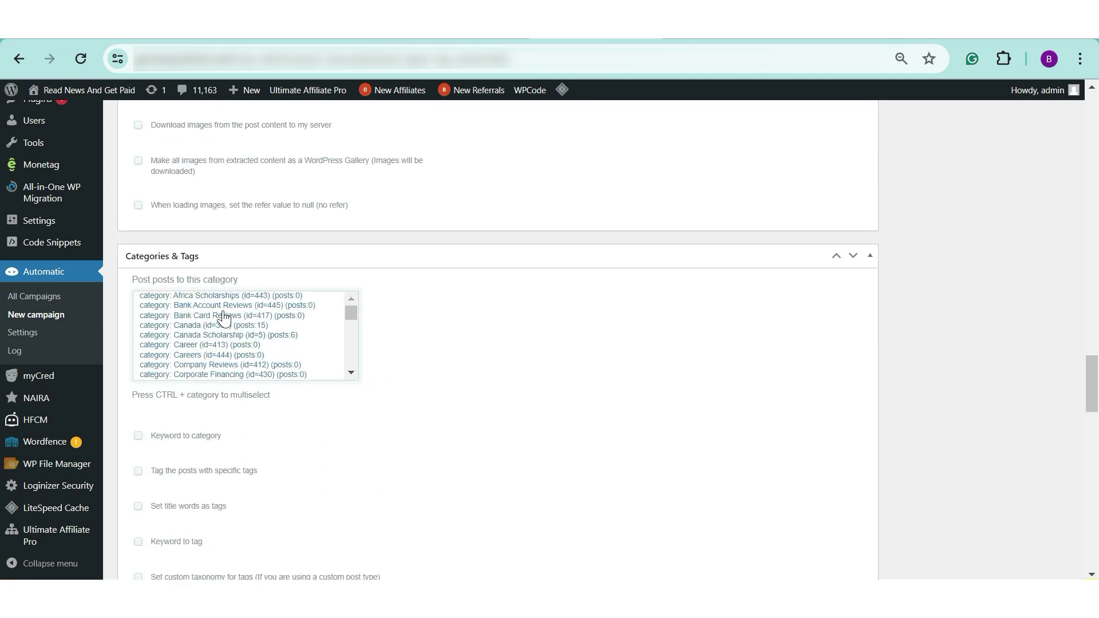
pyautogui.scroll(3, 215, 312)
pyautogui.scroll(-3, 234, 325)
pyautogui.scroll(-2, 275, 443)
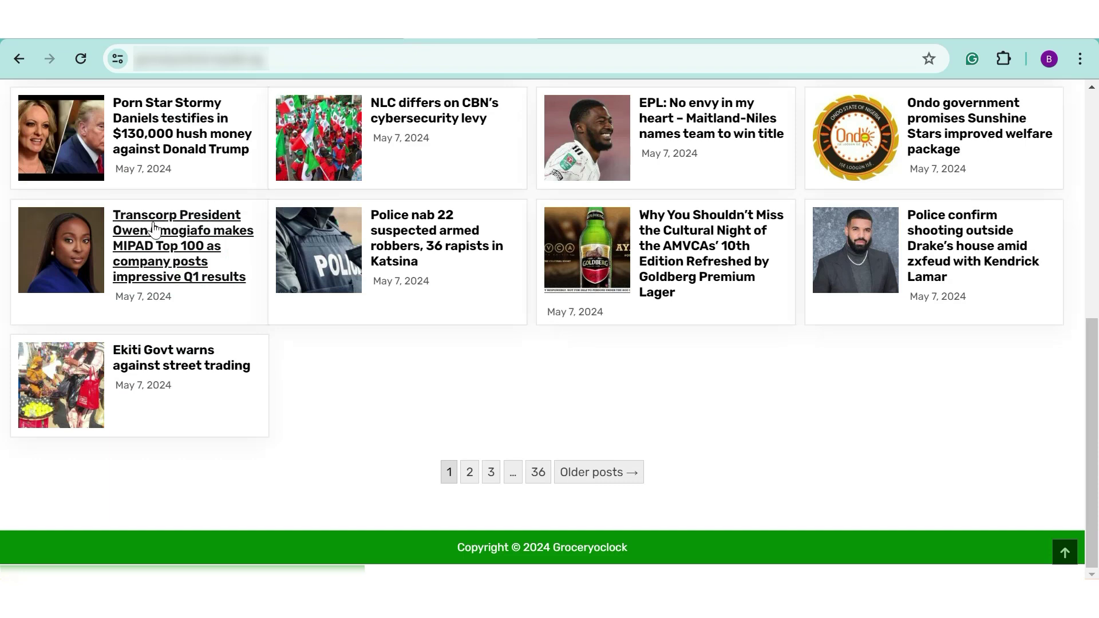
pyautogui.scroll(5, 117, 223)
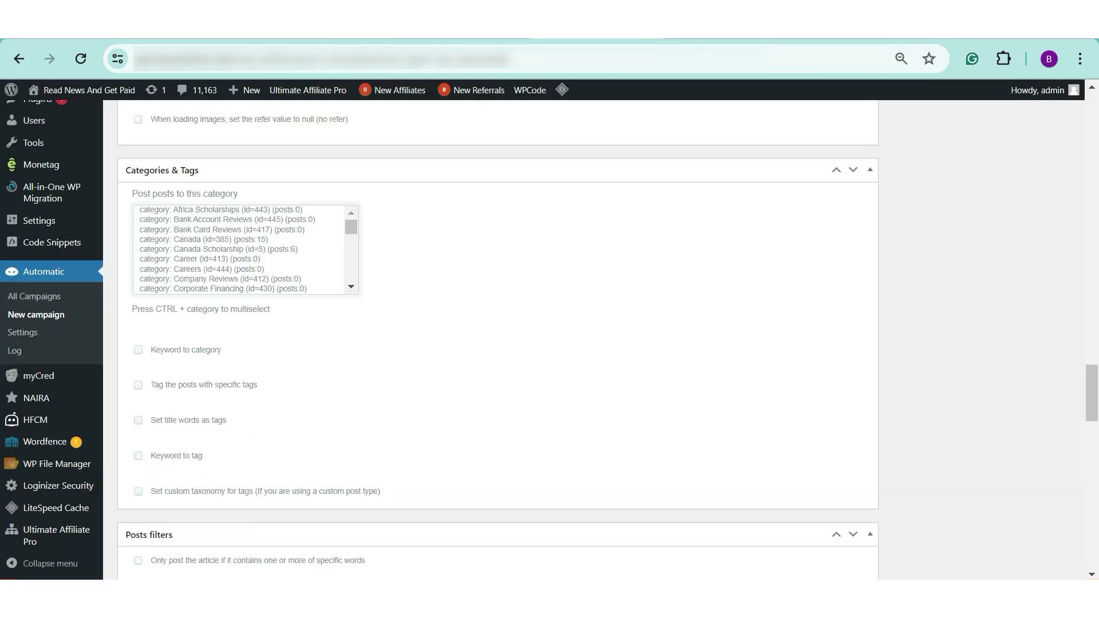
pyautogui.scroll(3, 388, 343)
pyautogui.scroll(-2, 502, 450)
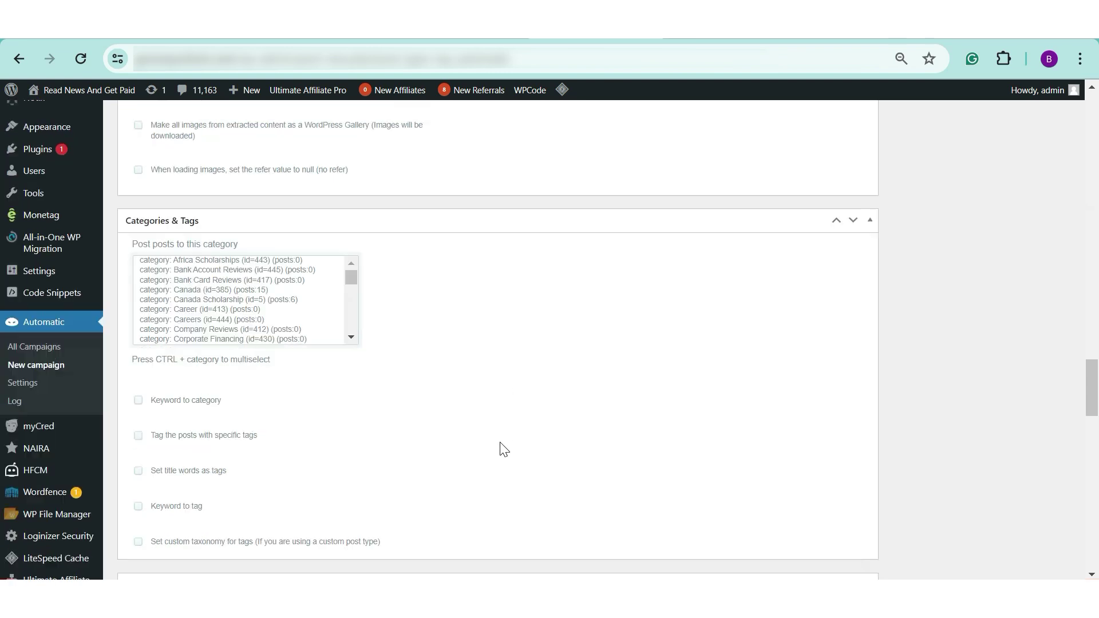
pyautogui.scroll(-1, 502, 448)
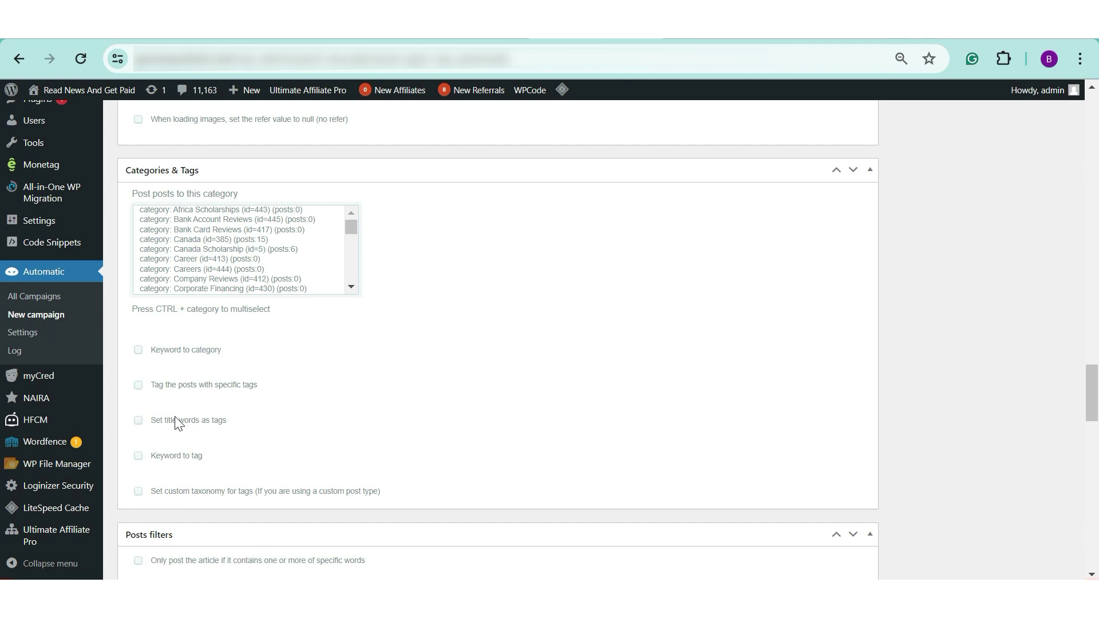
pyautogui.click(218, 424)
pyautogui.scroll(-1, 218, 418)
pyautogui.scroll(1, 246, 393)
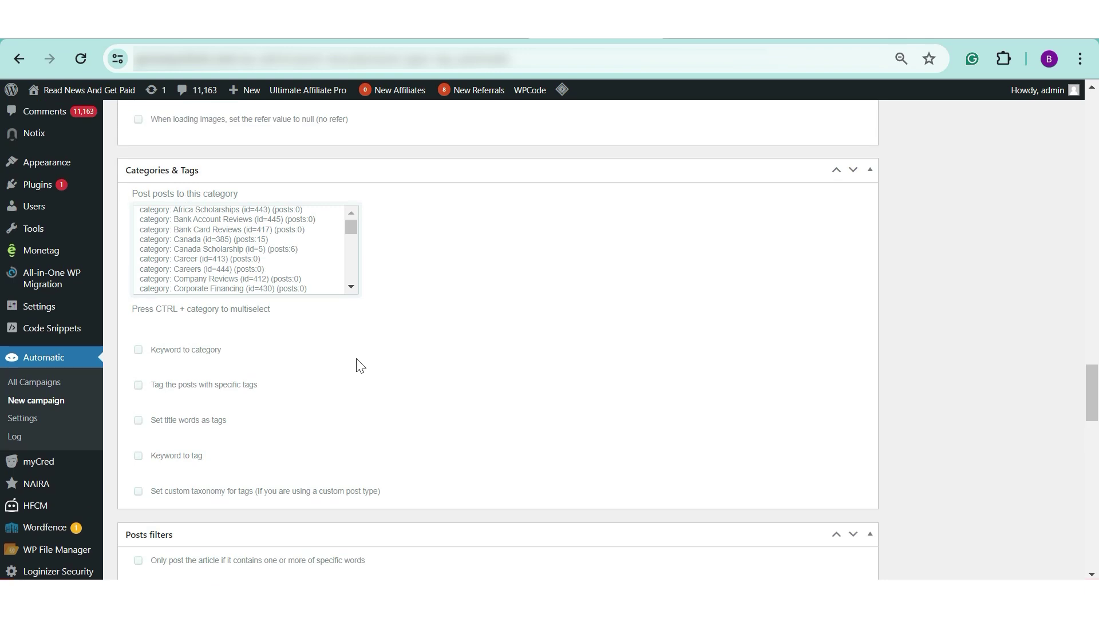
# Browse the list of post categories and select Canada Scholarship as the category for the campaign's posts
pyautogui.moveTo(352, 224); pyautogui.dragTo(344, 289)
pyautogui.scroll(15, 240, 263)
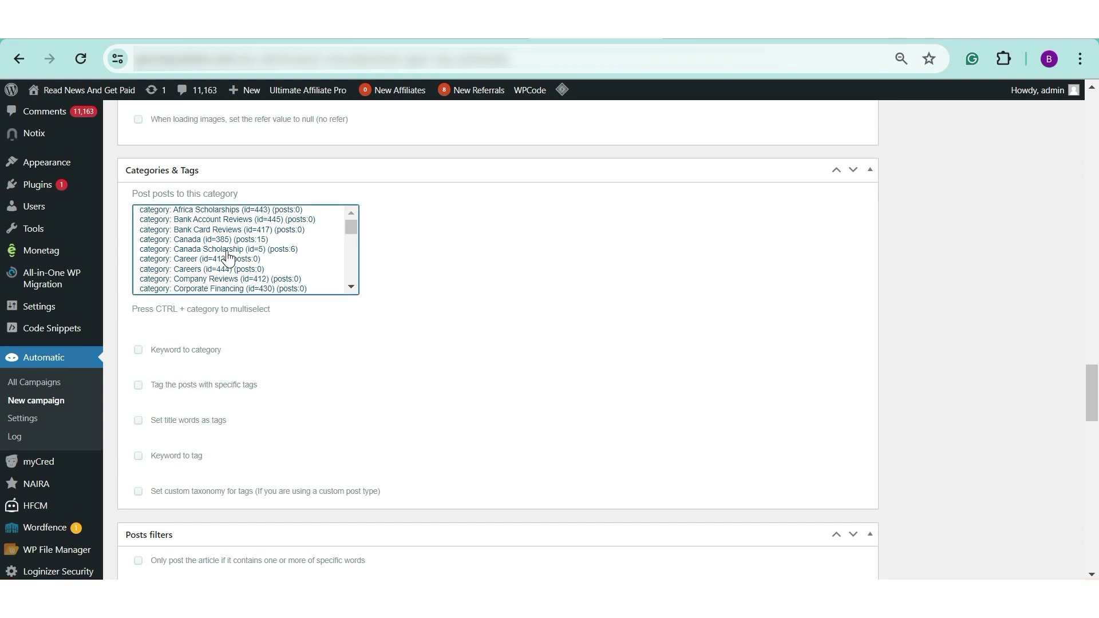
pyautogui.click(225, 250)
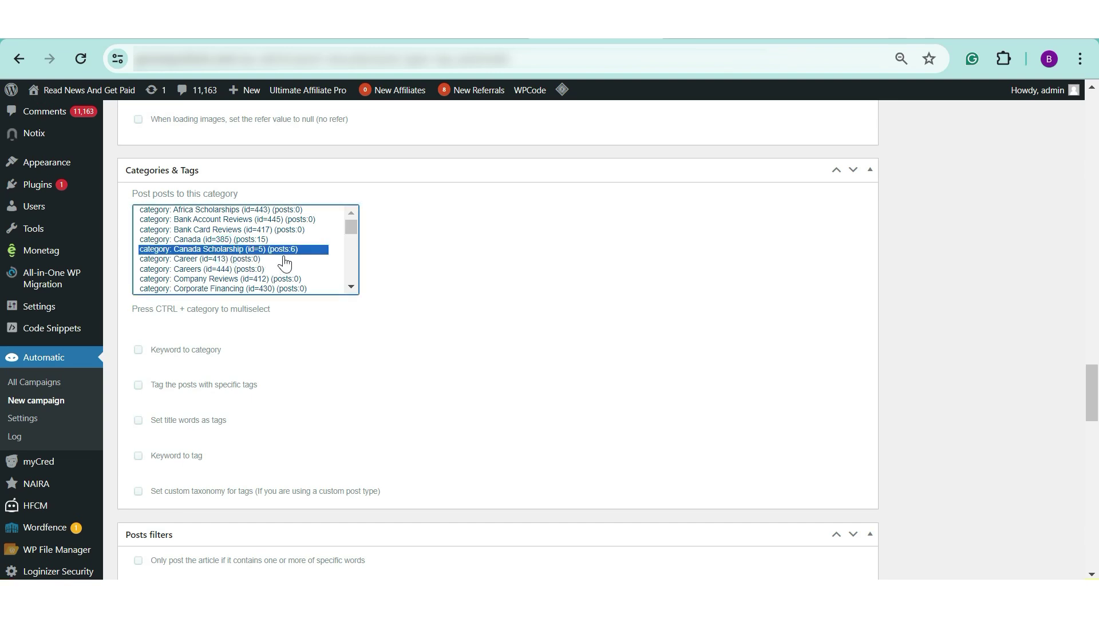
pyautogui.click(347, 318)
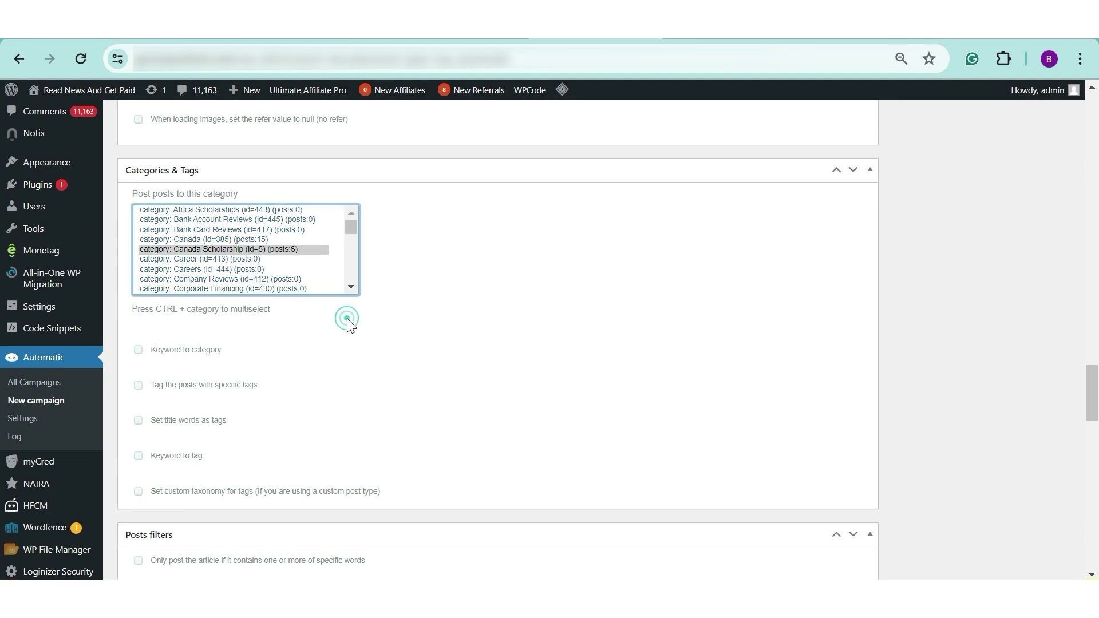
# Temporarily enable the posts filters for required words and for banned words to inspect their word-list settings, switching each off again
pyautogui.scroll(-5, 466, 341)
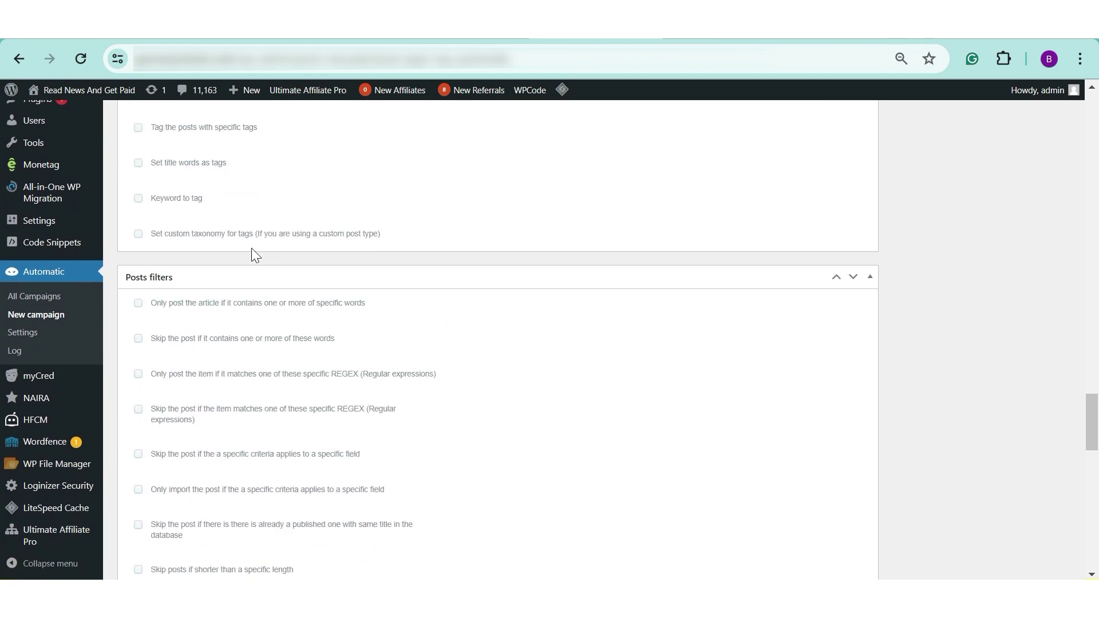
pyautogui.scroll(-2, 217, 273)
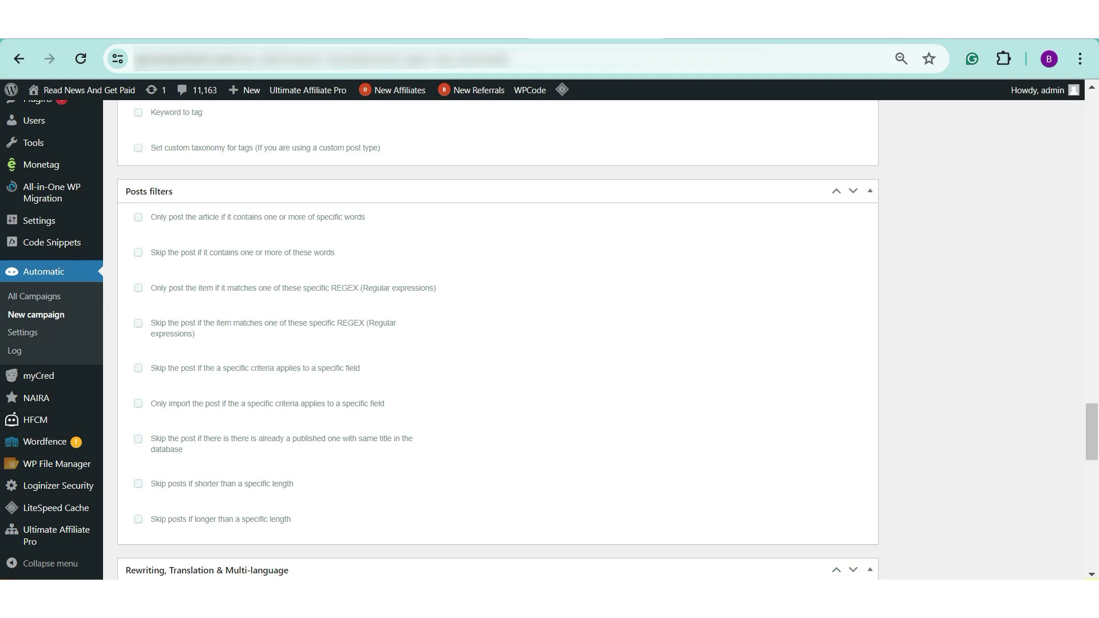
pyautogui.click(139, 220)
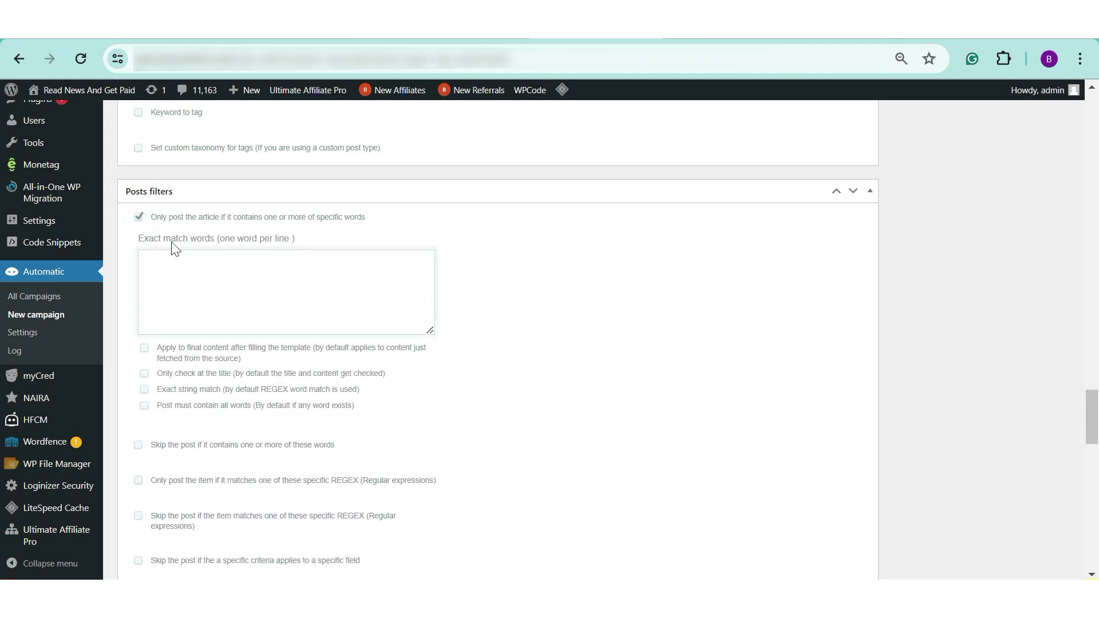
pyautogui.click(266, 304)
pyautogui.click(138, 217)
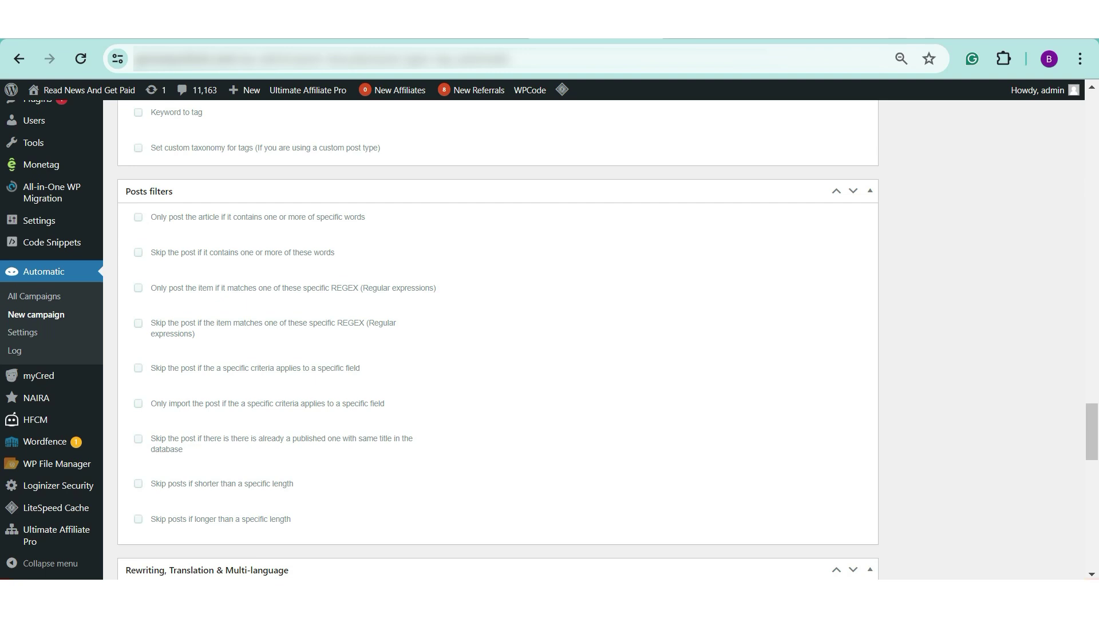
pyautogui.click(140, 253)
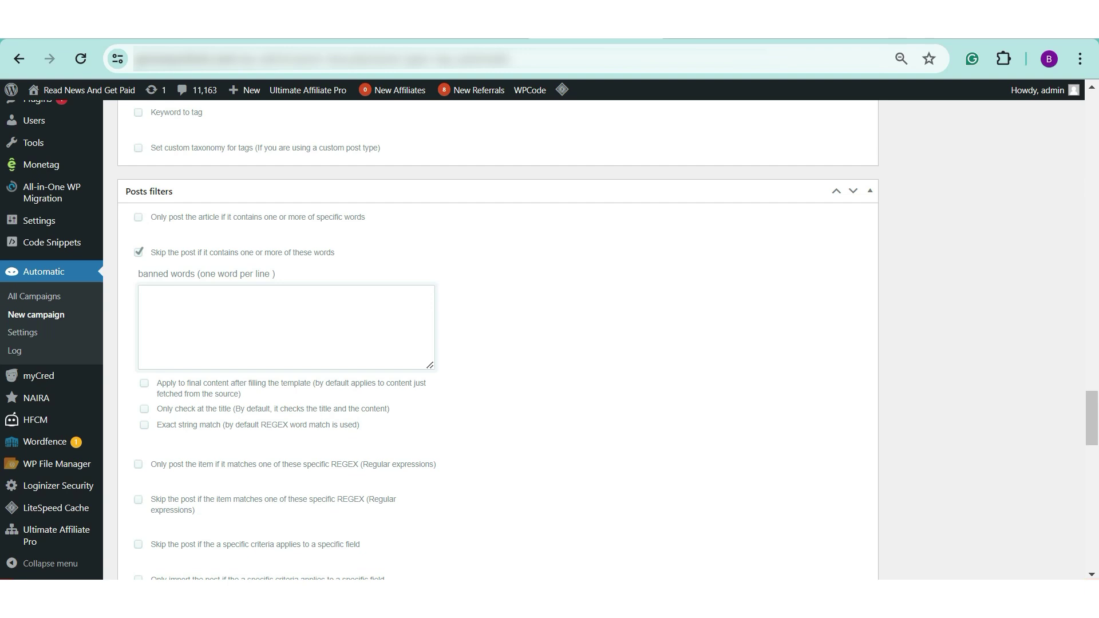
pyautogui.click(140, 252)
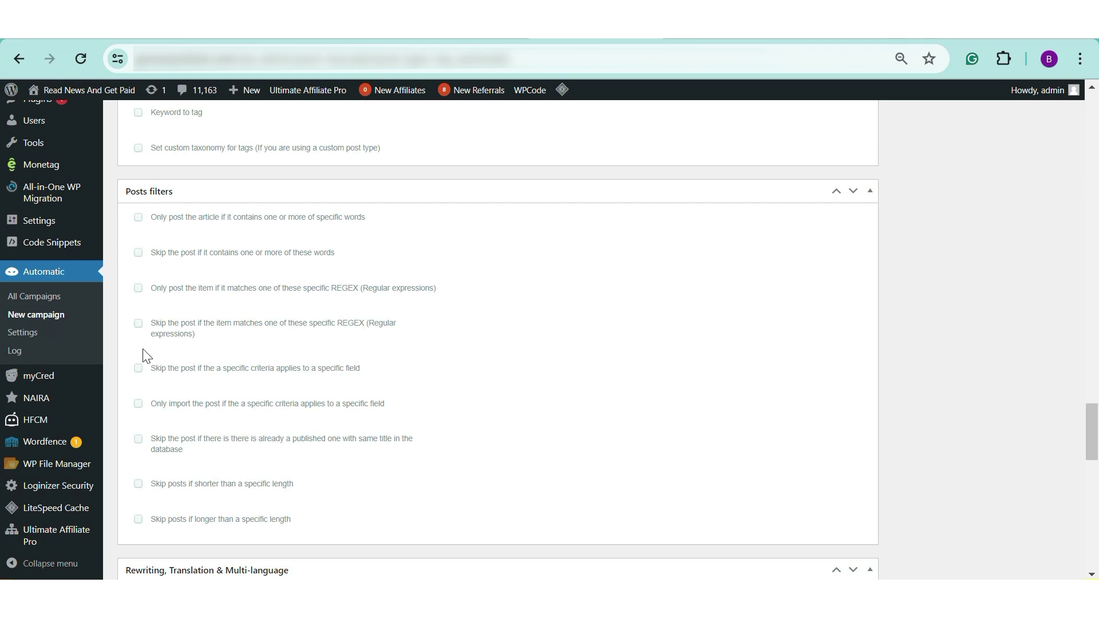
# Temporarily enable the posts filters for excluded REGEX matches, duplicate titles and minimum length to inspect their settings, switching each off again
pyautogui.click(139, 325)
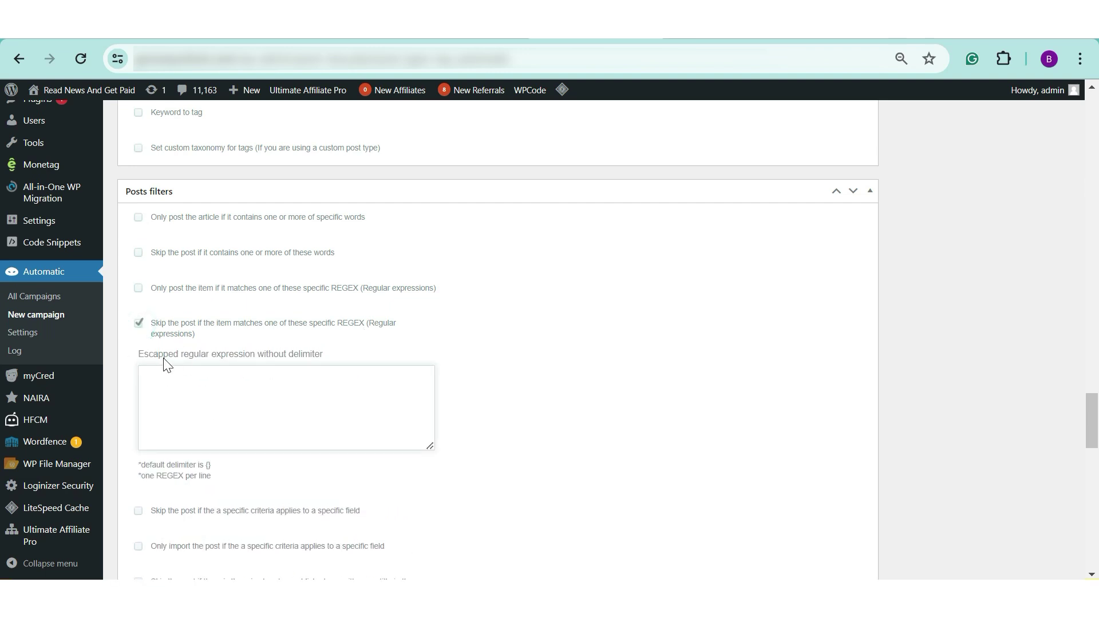
pyautogui.click(139, 324)
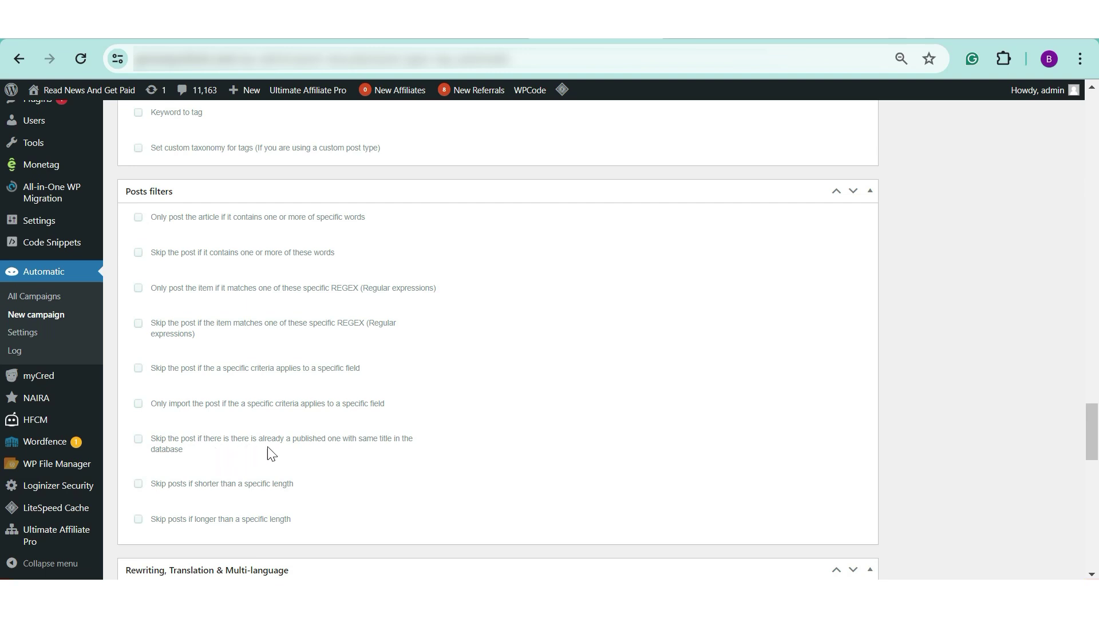
pyautogui.click(137, 447)
pyautogui.click(141, 442)
pyautogui.click(138, 484)
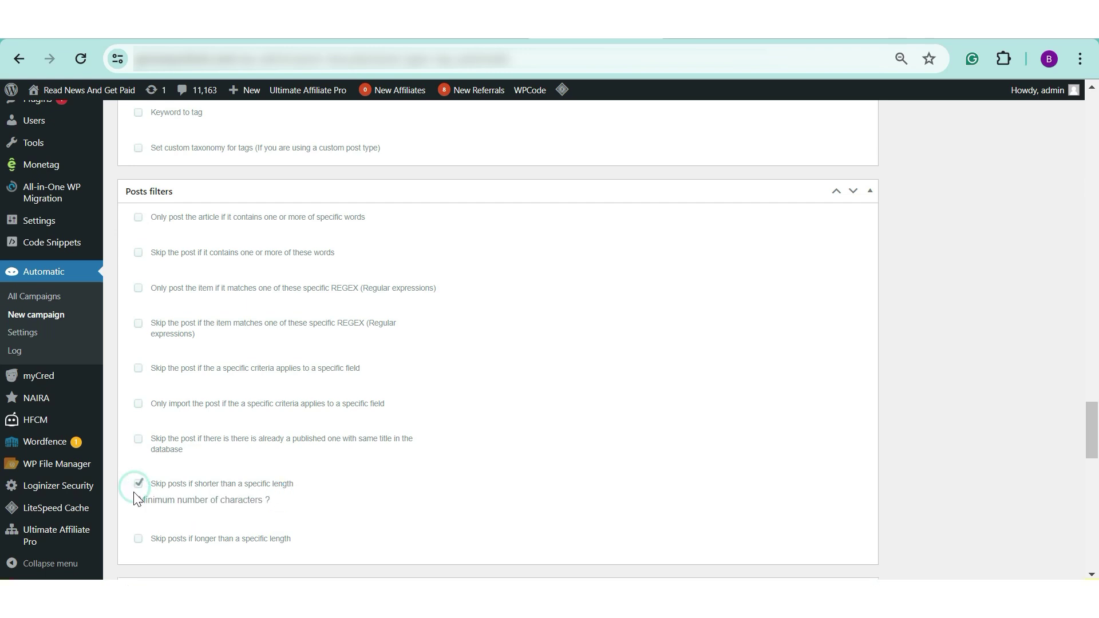
pyautogui.scroll(-2, 258, 418)
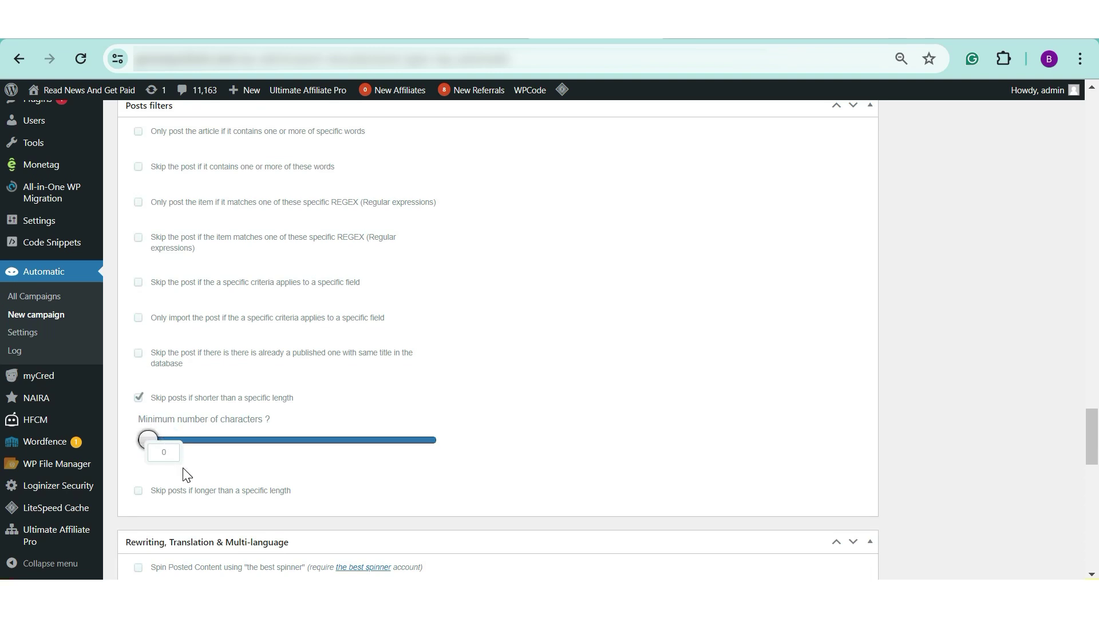
pyautogui.click(137, 399)
# Review the campaign's remaining options for rewriting and translation, content search and replace, links, and miscellaneous behaviour
pyautogui.scroll(-3, 498, 337)
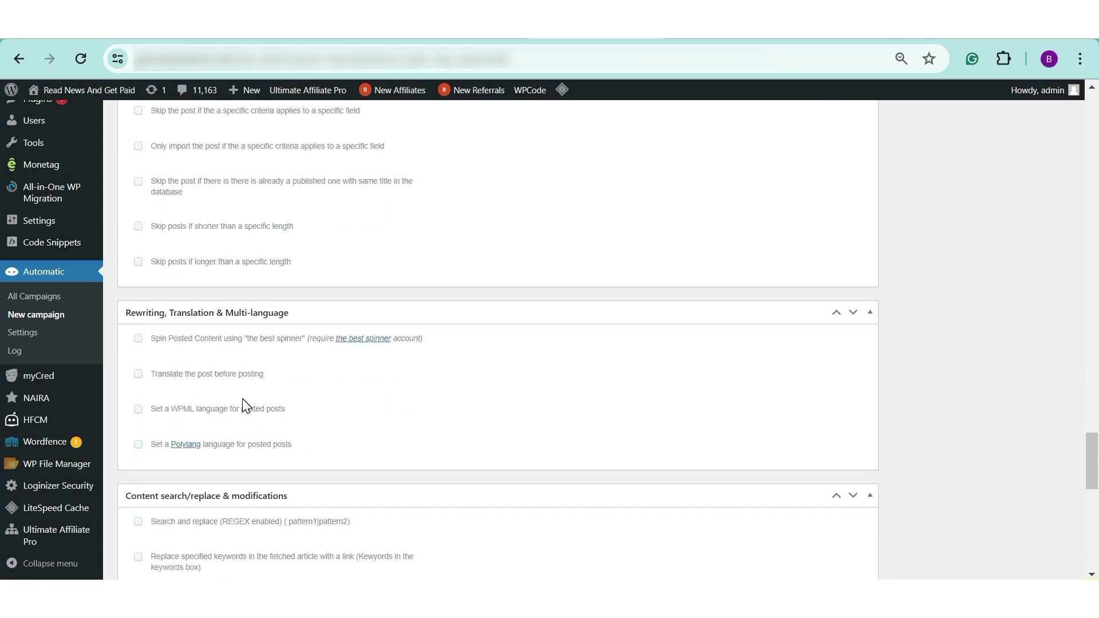
pyautogui.scroll(-3, 226, 301)
pyautogui.scroll(1, 226, 304)
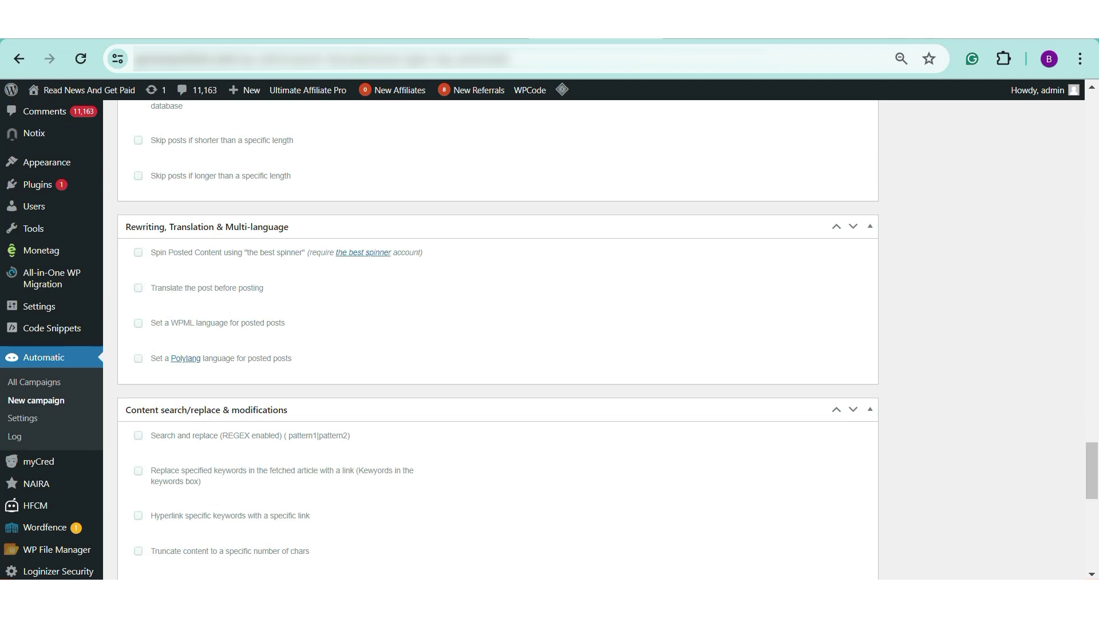
pyautogui.scroll(-3, 312, 304)
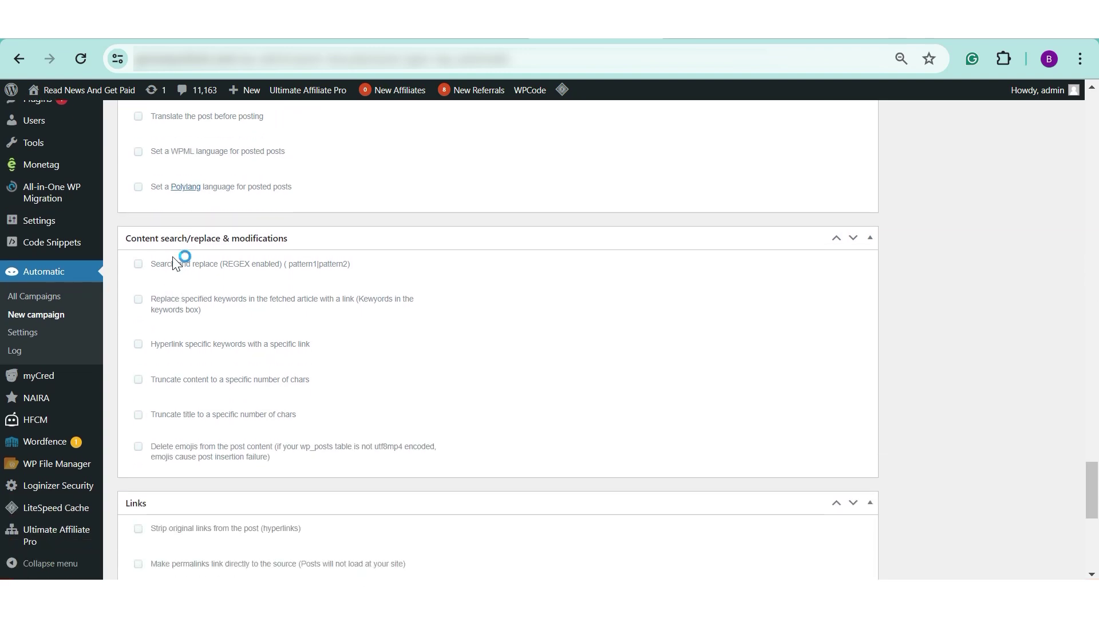
pyautogui.scroll(-3, 219, 260)
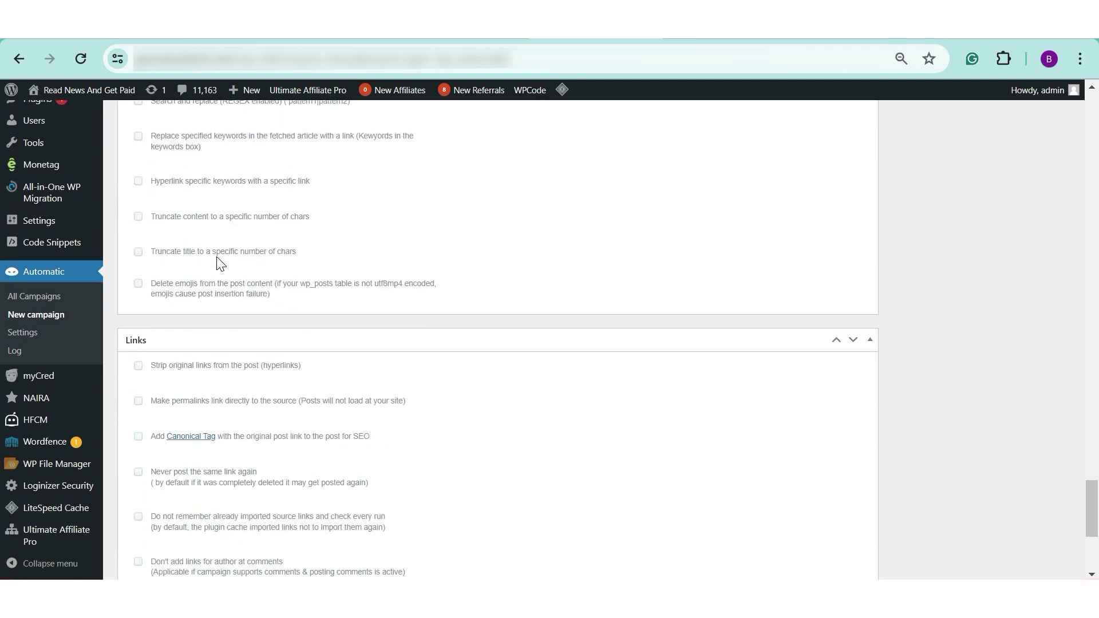
pyautogui.scroll(-5, 217, 258)
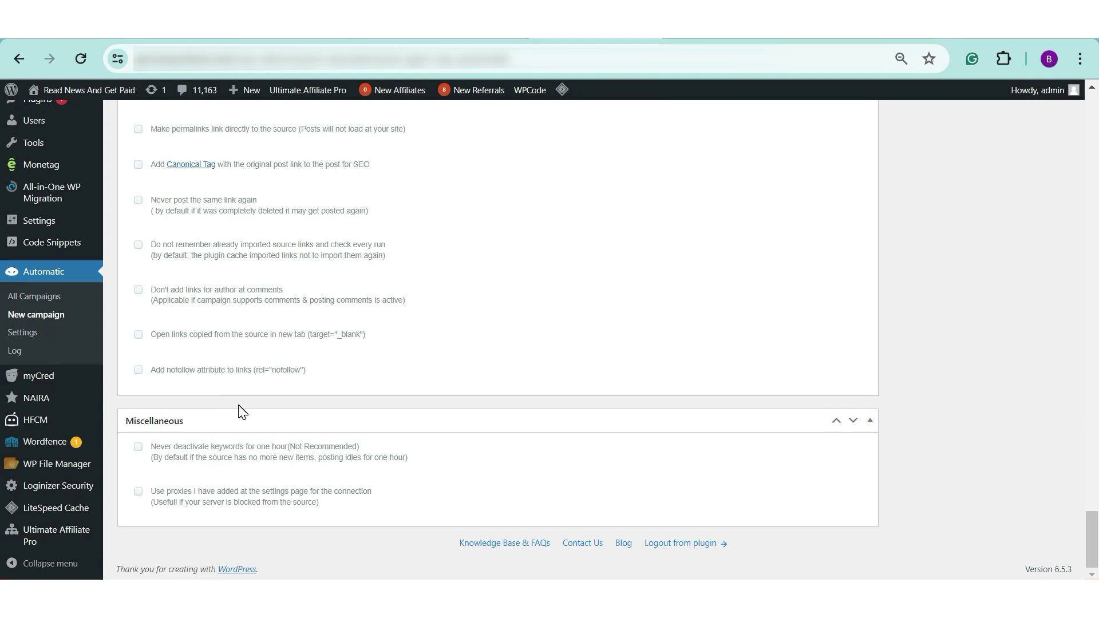
# Check the campaign's main options and update frequency, and publish the news campaign
pyautogui.scroll(20, 309, 378)
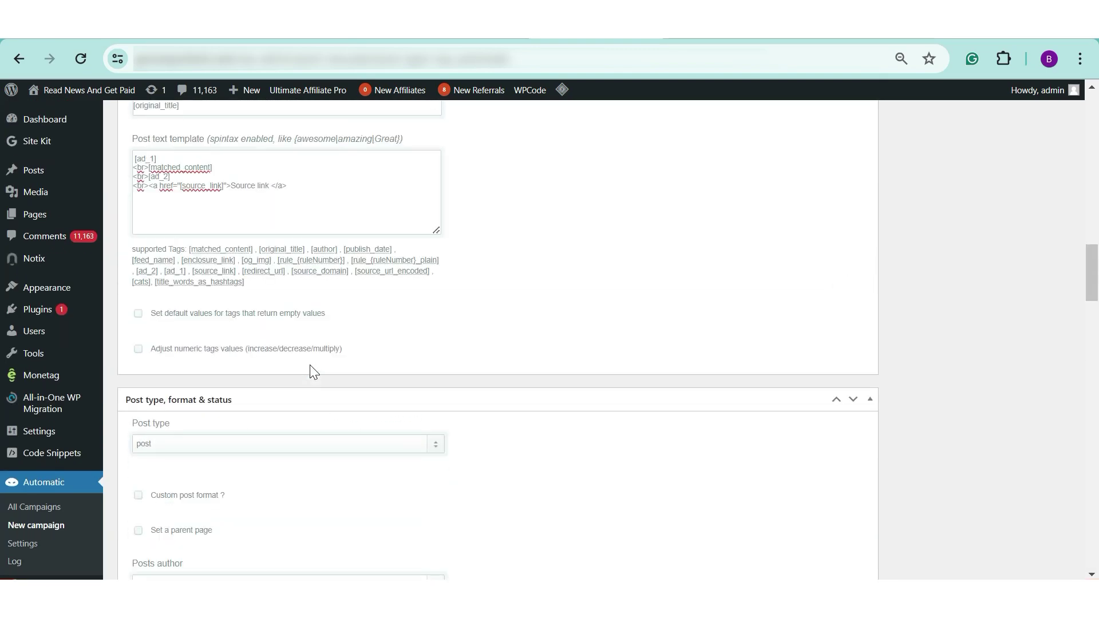
pyautogui.scroll(8, 312, 364)
pyautogui.scroll(-8, 319, 361)
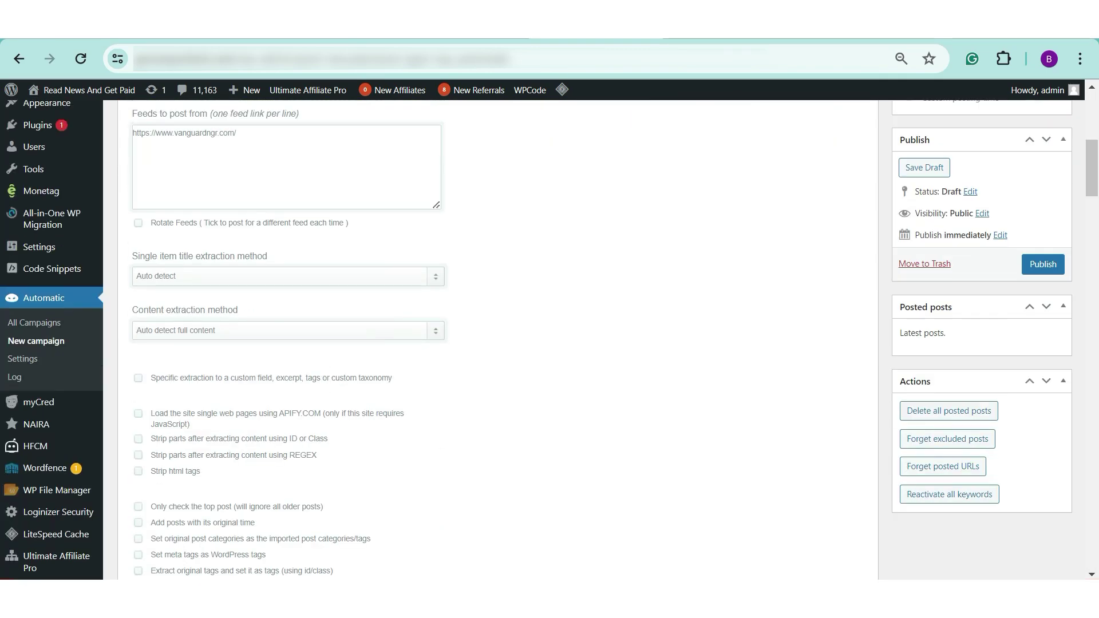
pyautogui.scroll(8, 321, 352)
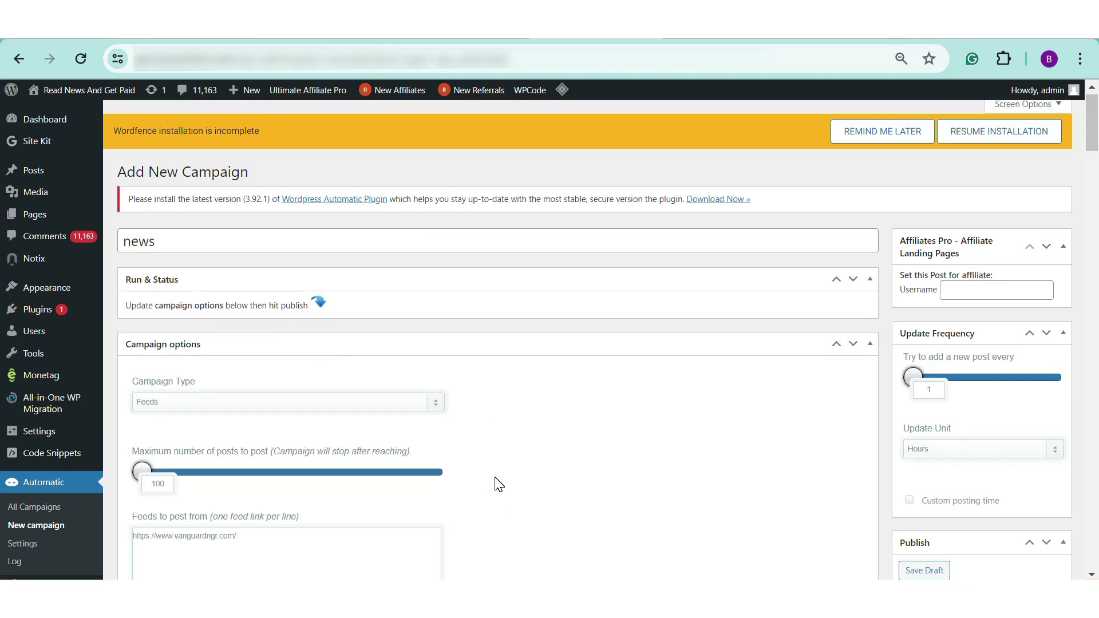
pyautogui.scroll(-4, 810, 461)
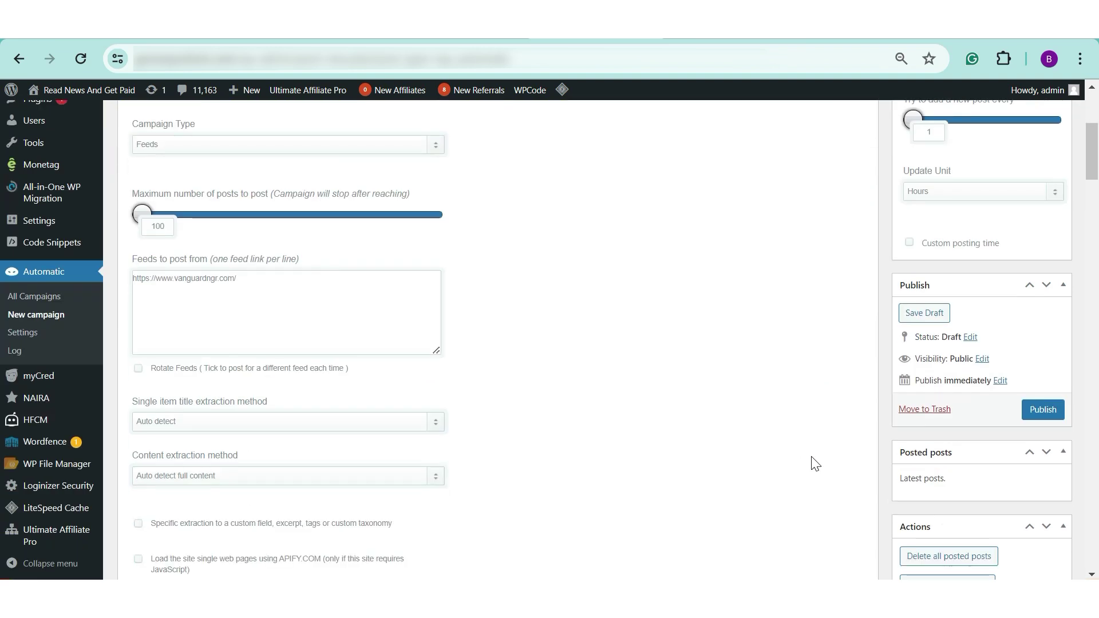
pyautogui.scroll(1, 996, 357)
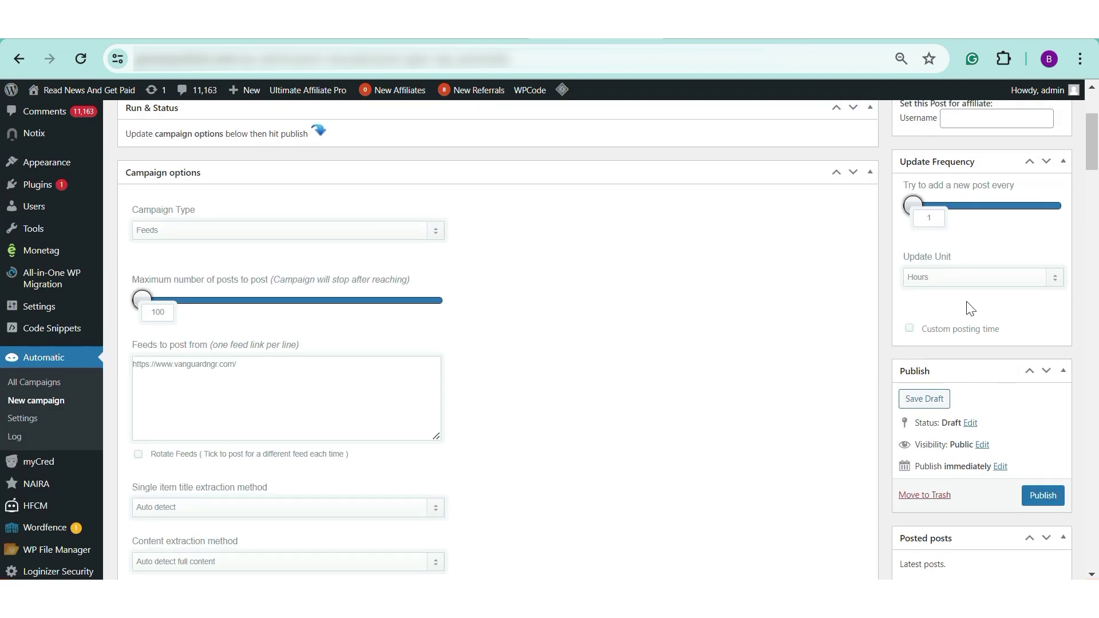
pyautogui.scroll(-1, 1043, 453)
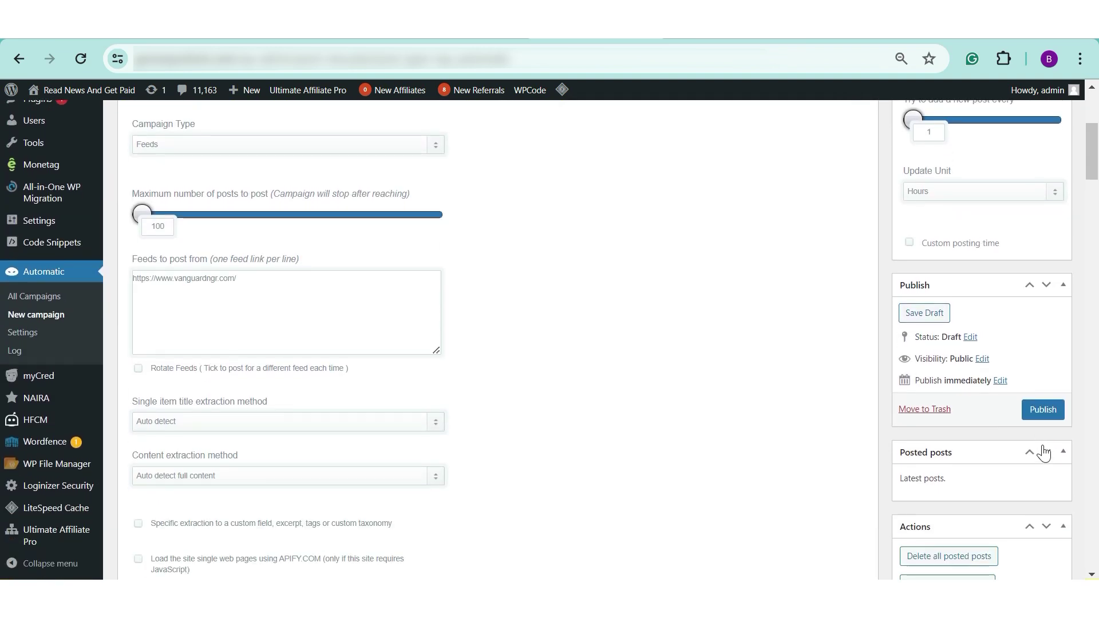
pyautogui.click(1052, 410)
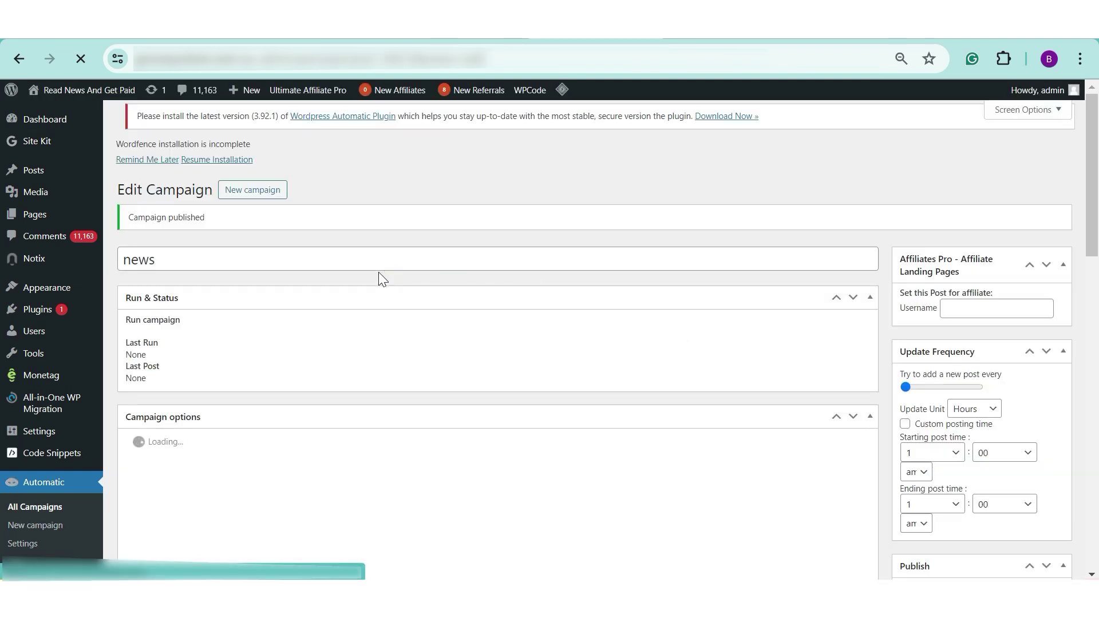
# Run the published news campaign and open the latest article it posted
pyautogui.scroll(-3, 402, 343)
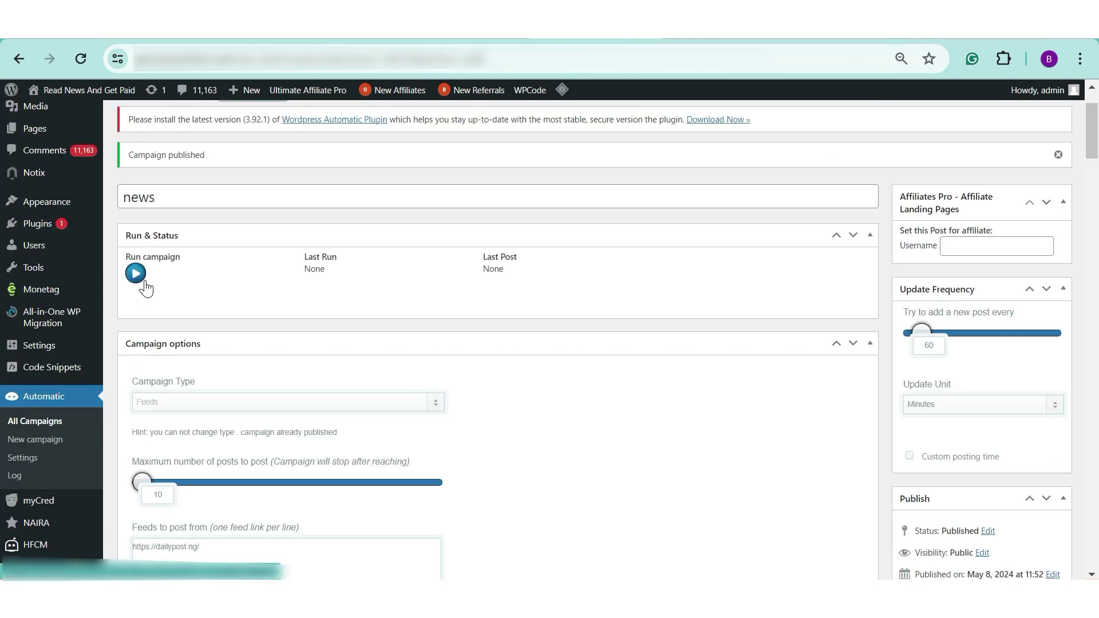
pyautogui.click(136, 274)
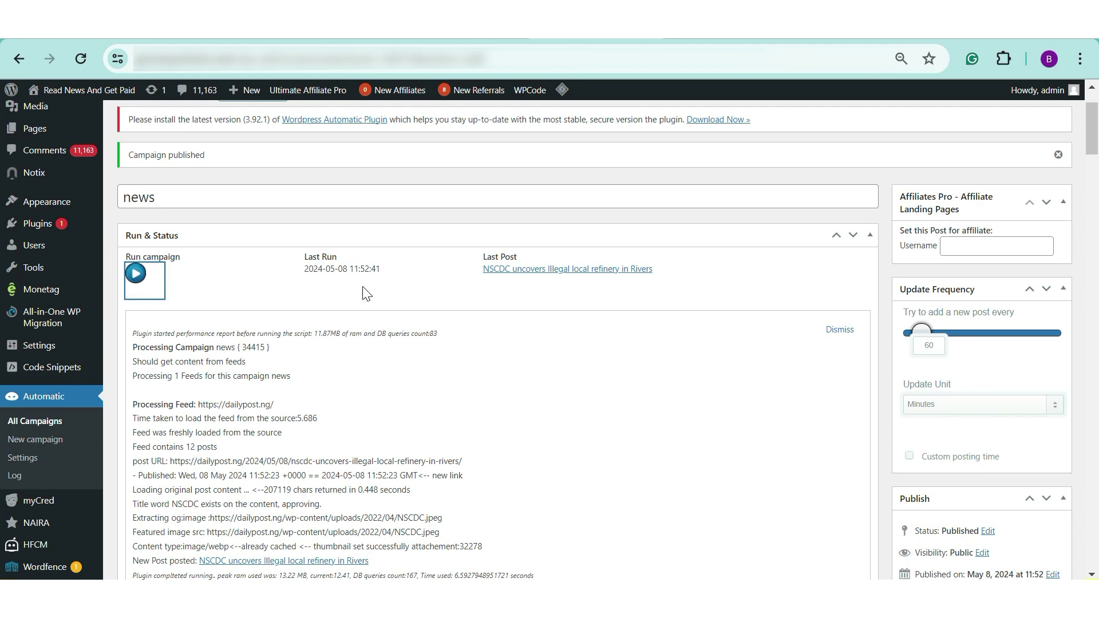
pyautogui.click(546, 270)
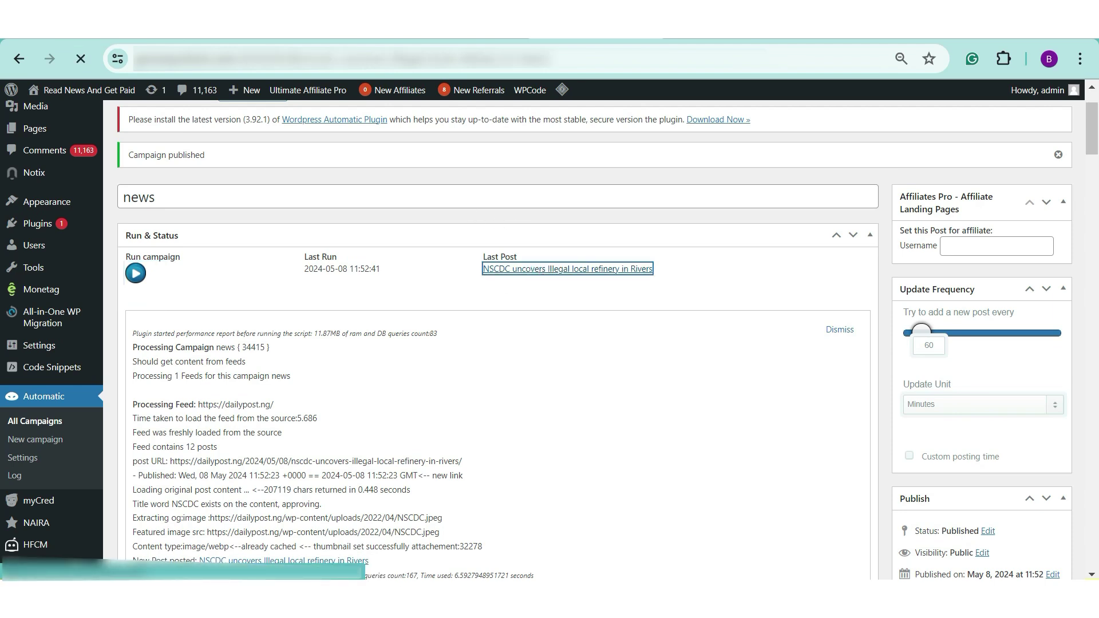
# Examine the copied article's image, text, ad spaces and source link on the news site, dismissing the antivirus pop-up
pyautogui.scroll(-5, 498, 352)
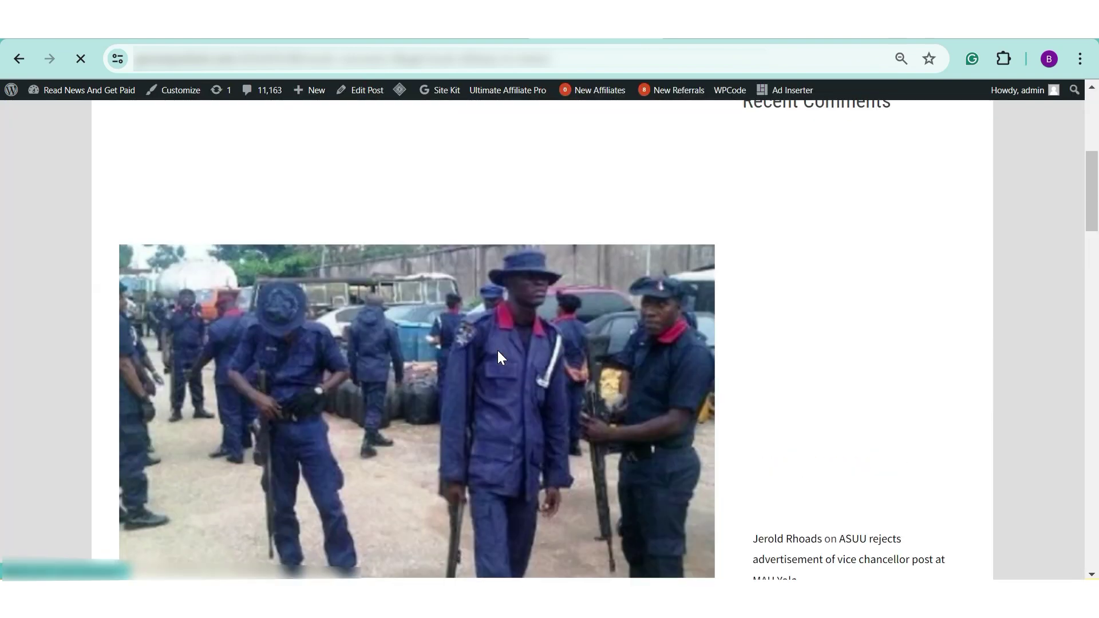
pyautogui.scroll(-10, 498, 356)
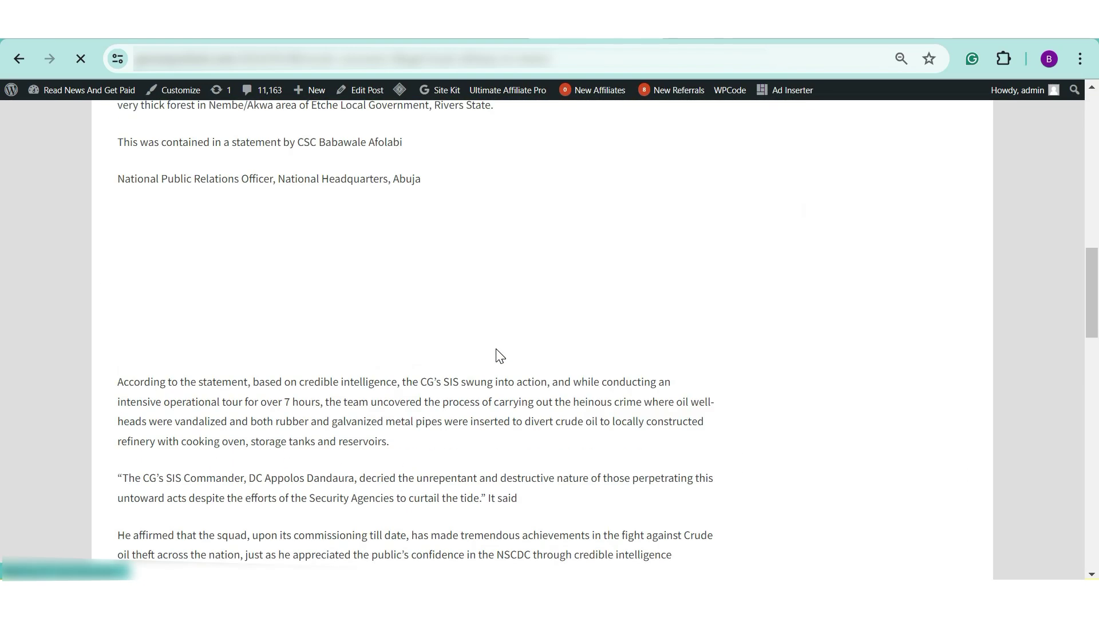
pyautogui.scroll(-4, 499, 355)
pyautogui.scroll(15, 509, 346)
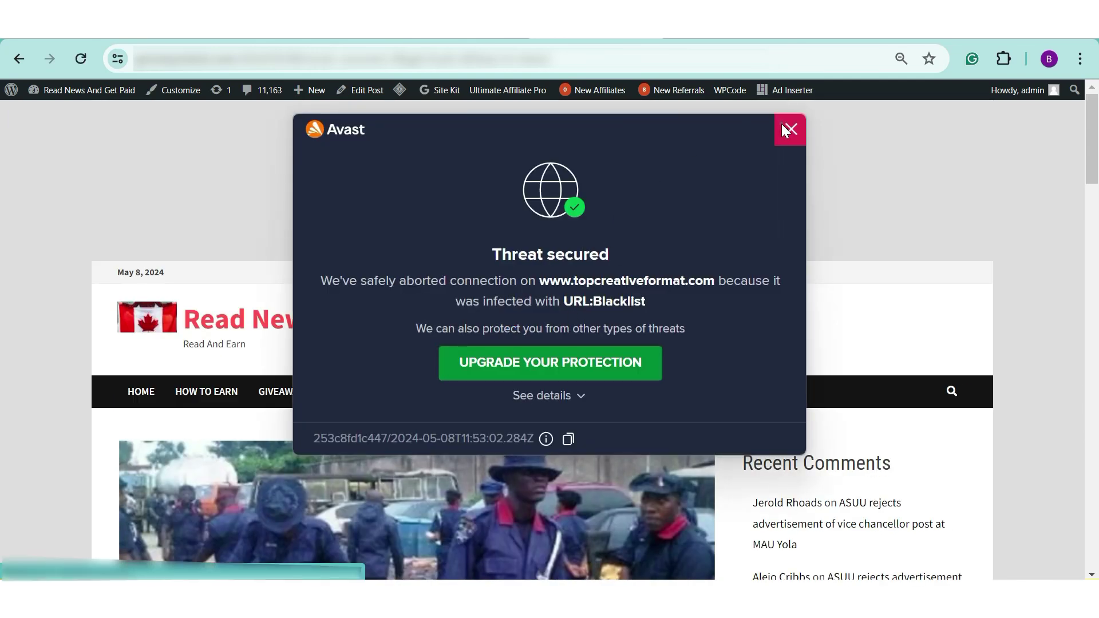
pyautogui.click(782, 125)
pyautogui.scroll(-15, 608, 362)
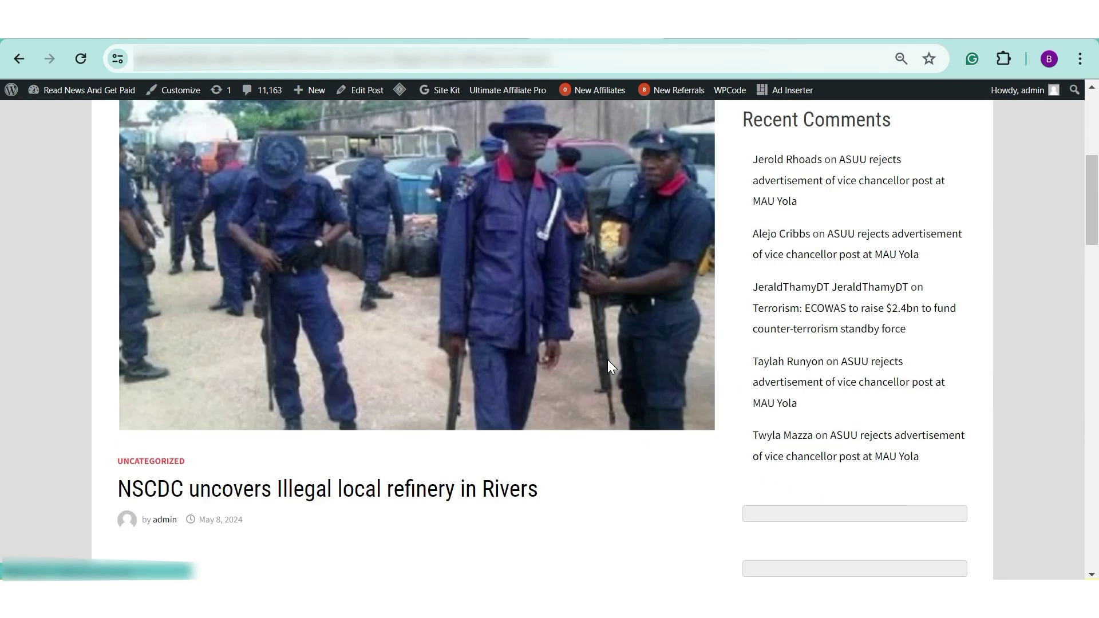
pyautogui.scroll(-15, 611, 366)
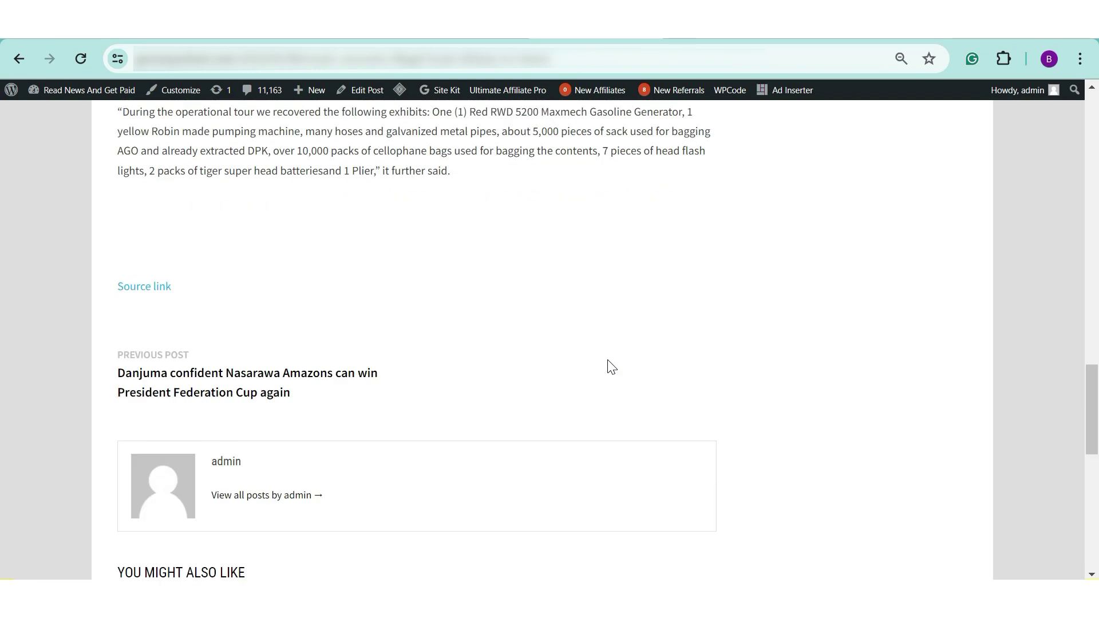
pyautogui.scroll(20, 611, 366)
pyautogui.scroll(10, 609, 336)
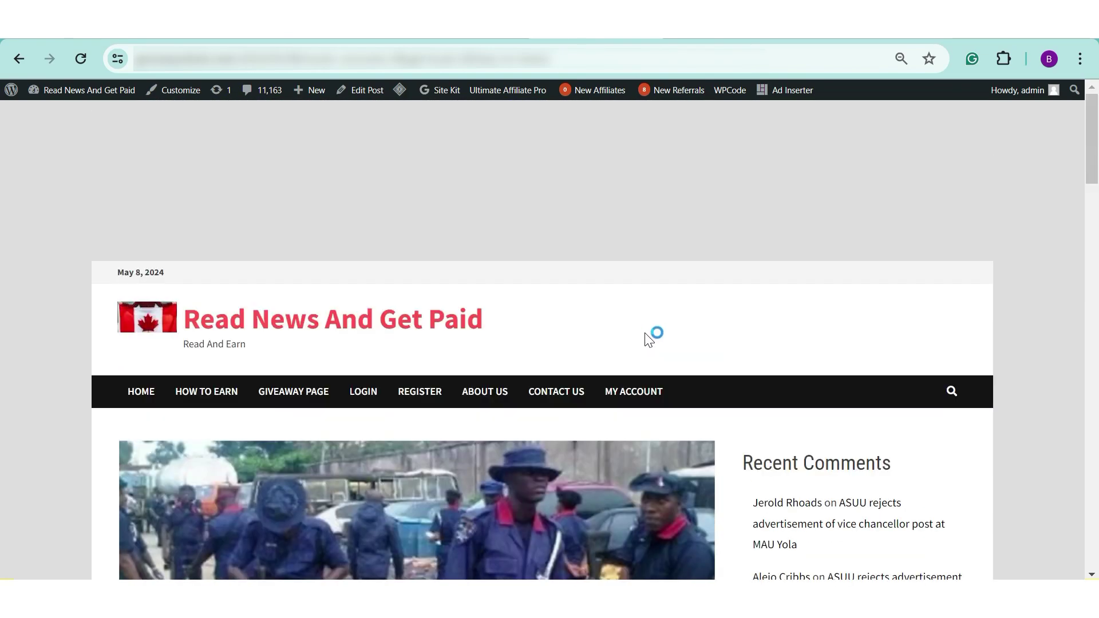
pyautogui.scroll(-20, 610, 326)
pyautogui.scroll(-15, 684, 343)
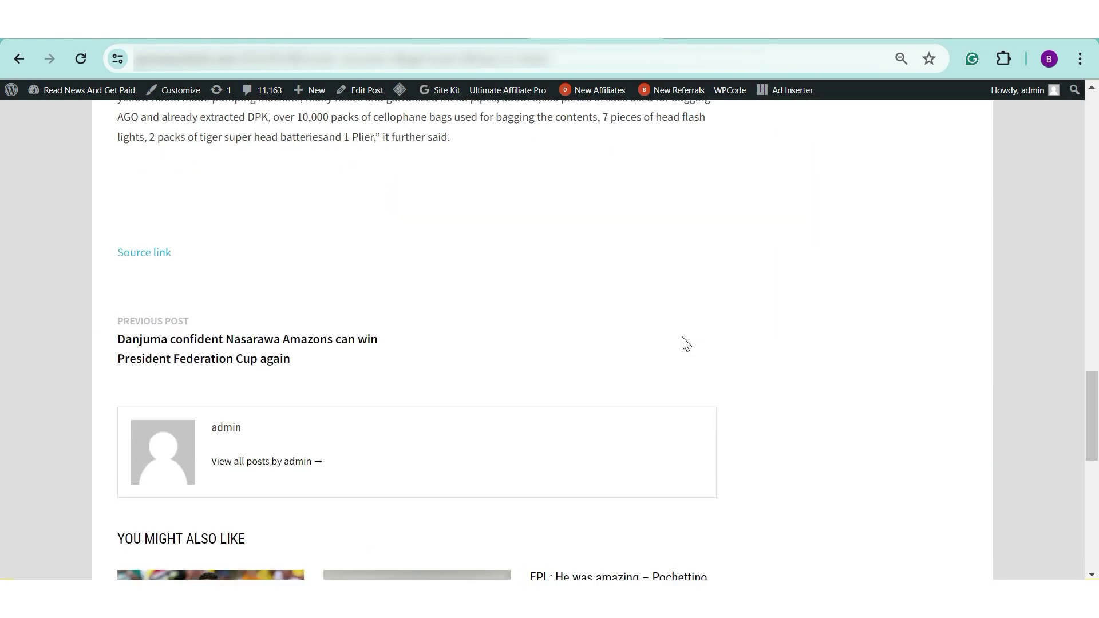
pyautogui.scroll(10, 854, 365)
pyautogui.scroll(4, 746, 331)
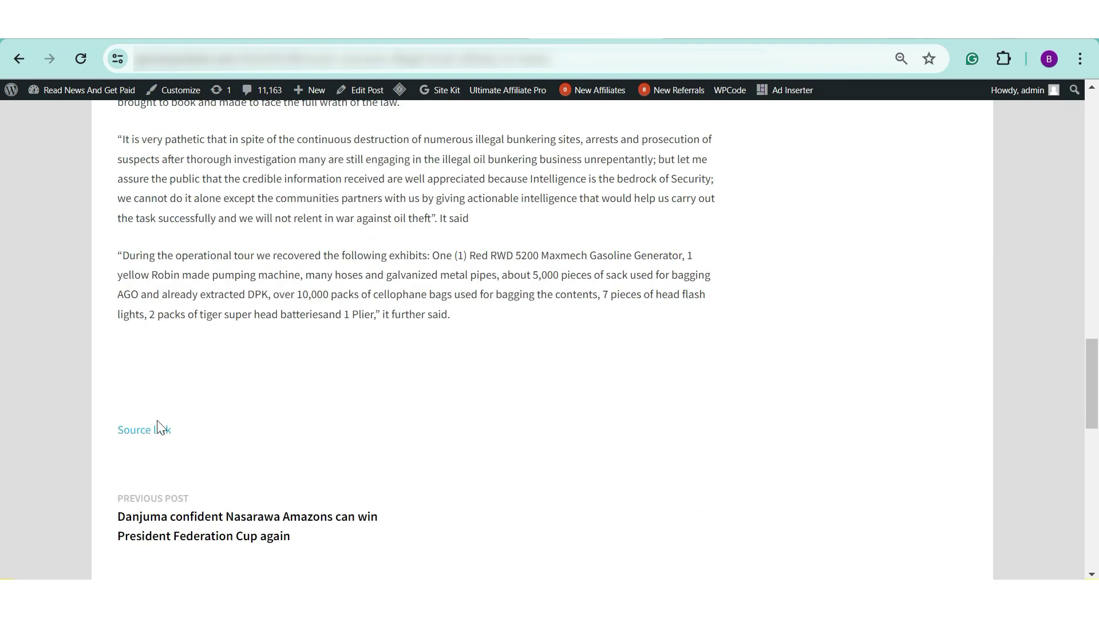
# Open the article's source link and compare the original Daily Post story with the copied post
pyautogui.click(150, 440)
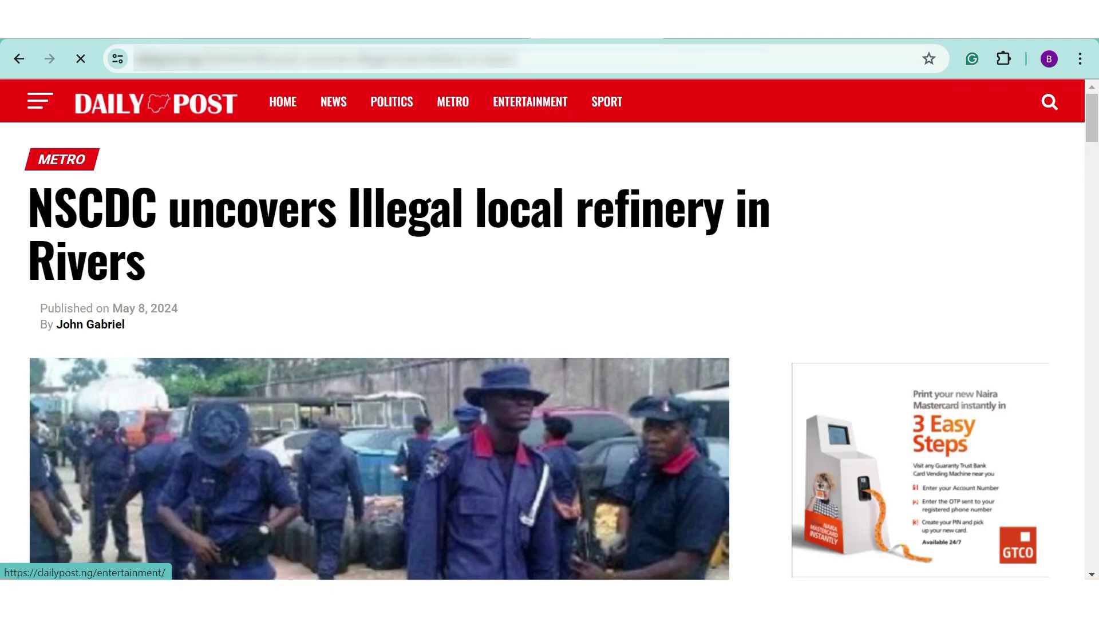
pyautogui.scroll(-8, 391, 238)
pyautogui.scroll(-20, 391, 238)
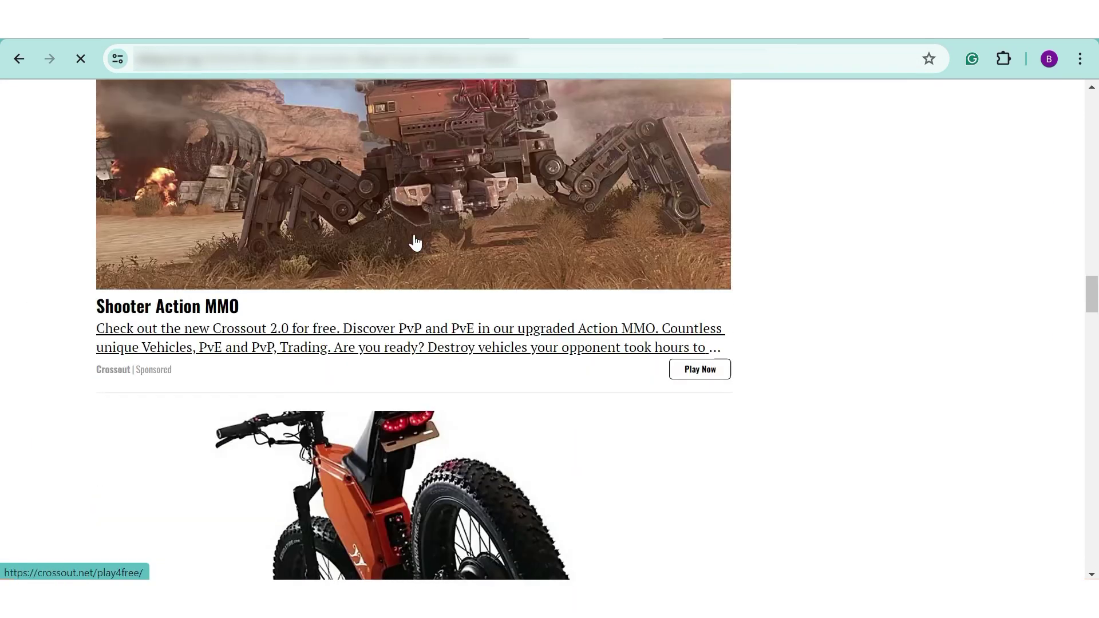
pyautogui.scroll(-3, 420, 243)
pyautogui.scroll(15, 418, 240)
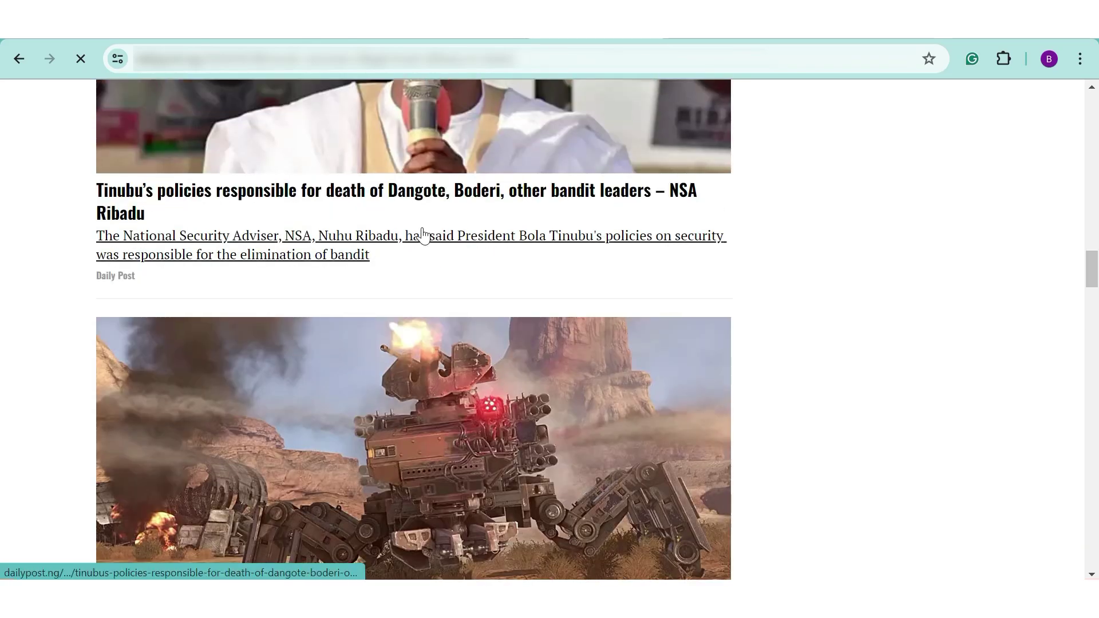
pyautogui.scroll(12, 434, 221)
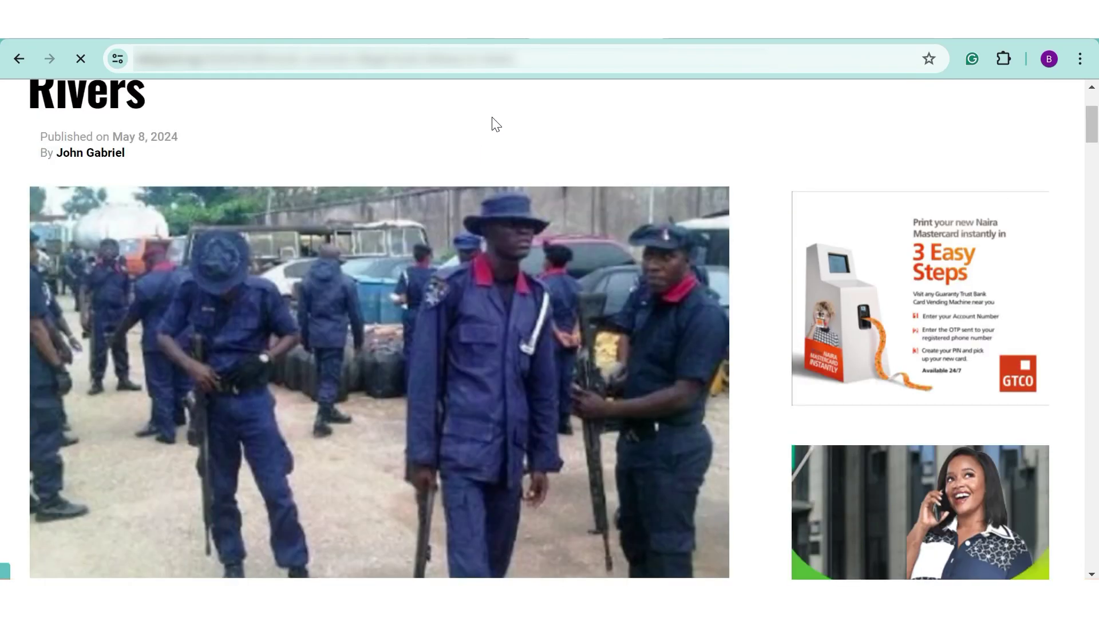
# Return to the copied article on the news site and open the site's comments
pyautogui.click(31, 59)
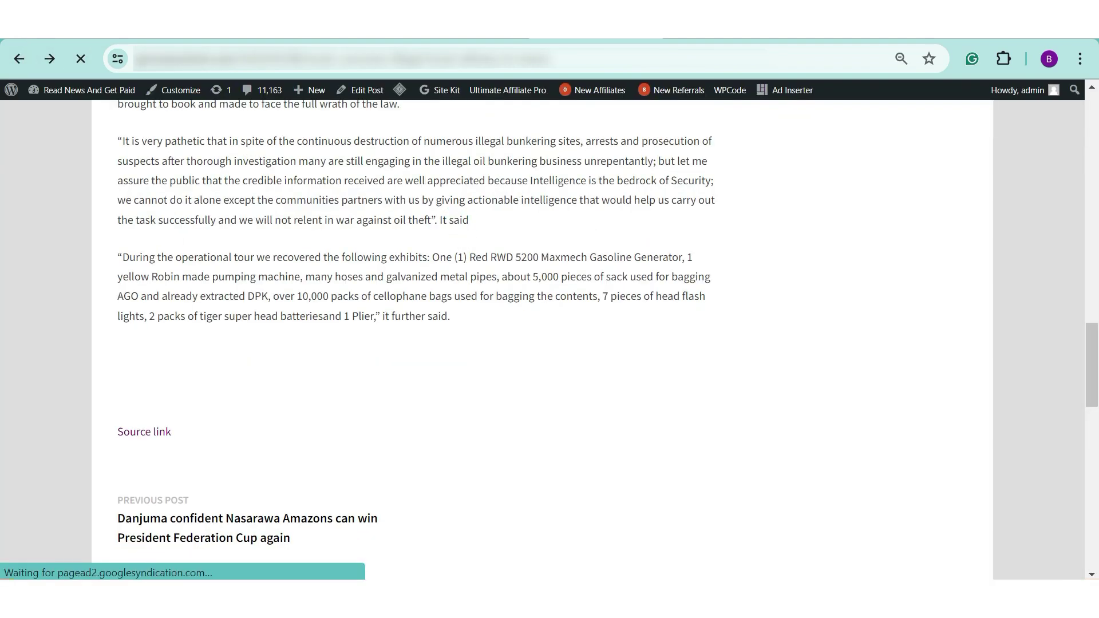
pyautogui.click(278, 97)
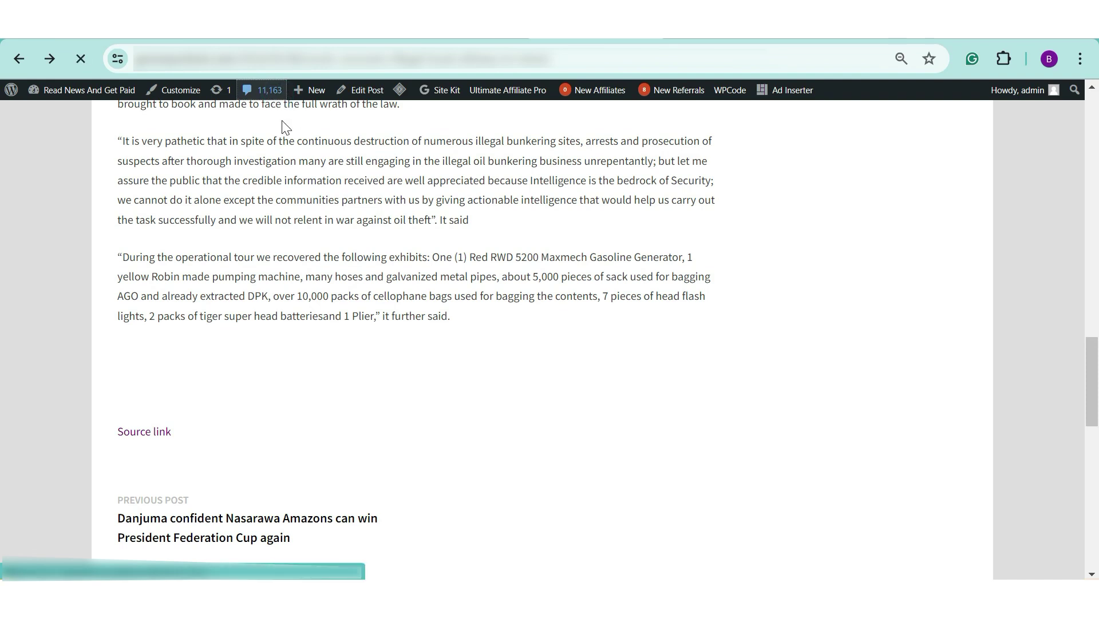